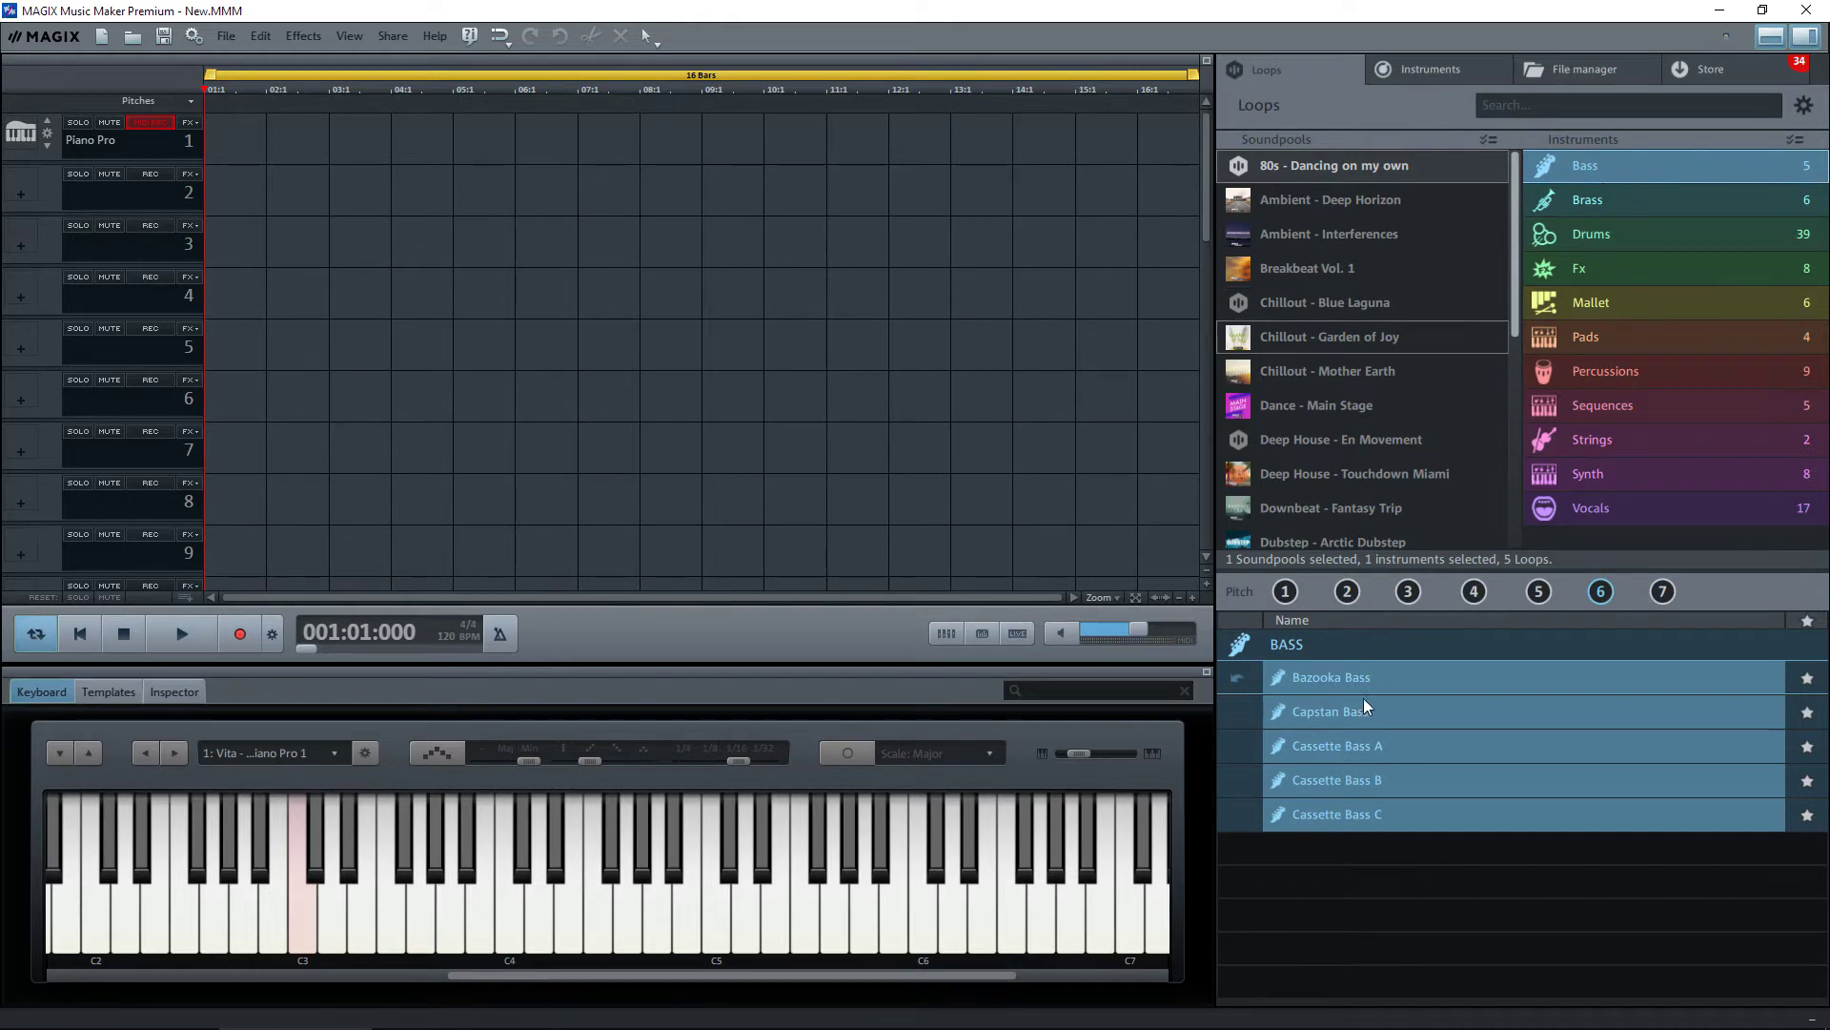
# Preview the Capstan Bass loop from the 80s - Dancing on my own Soundpool and place it at the start of track 5
pyautogui.click(1302, 715)
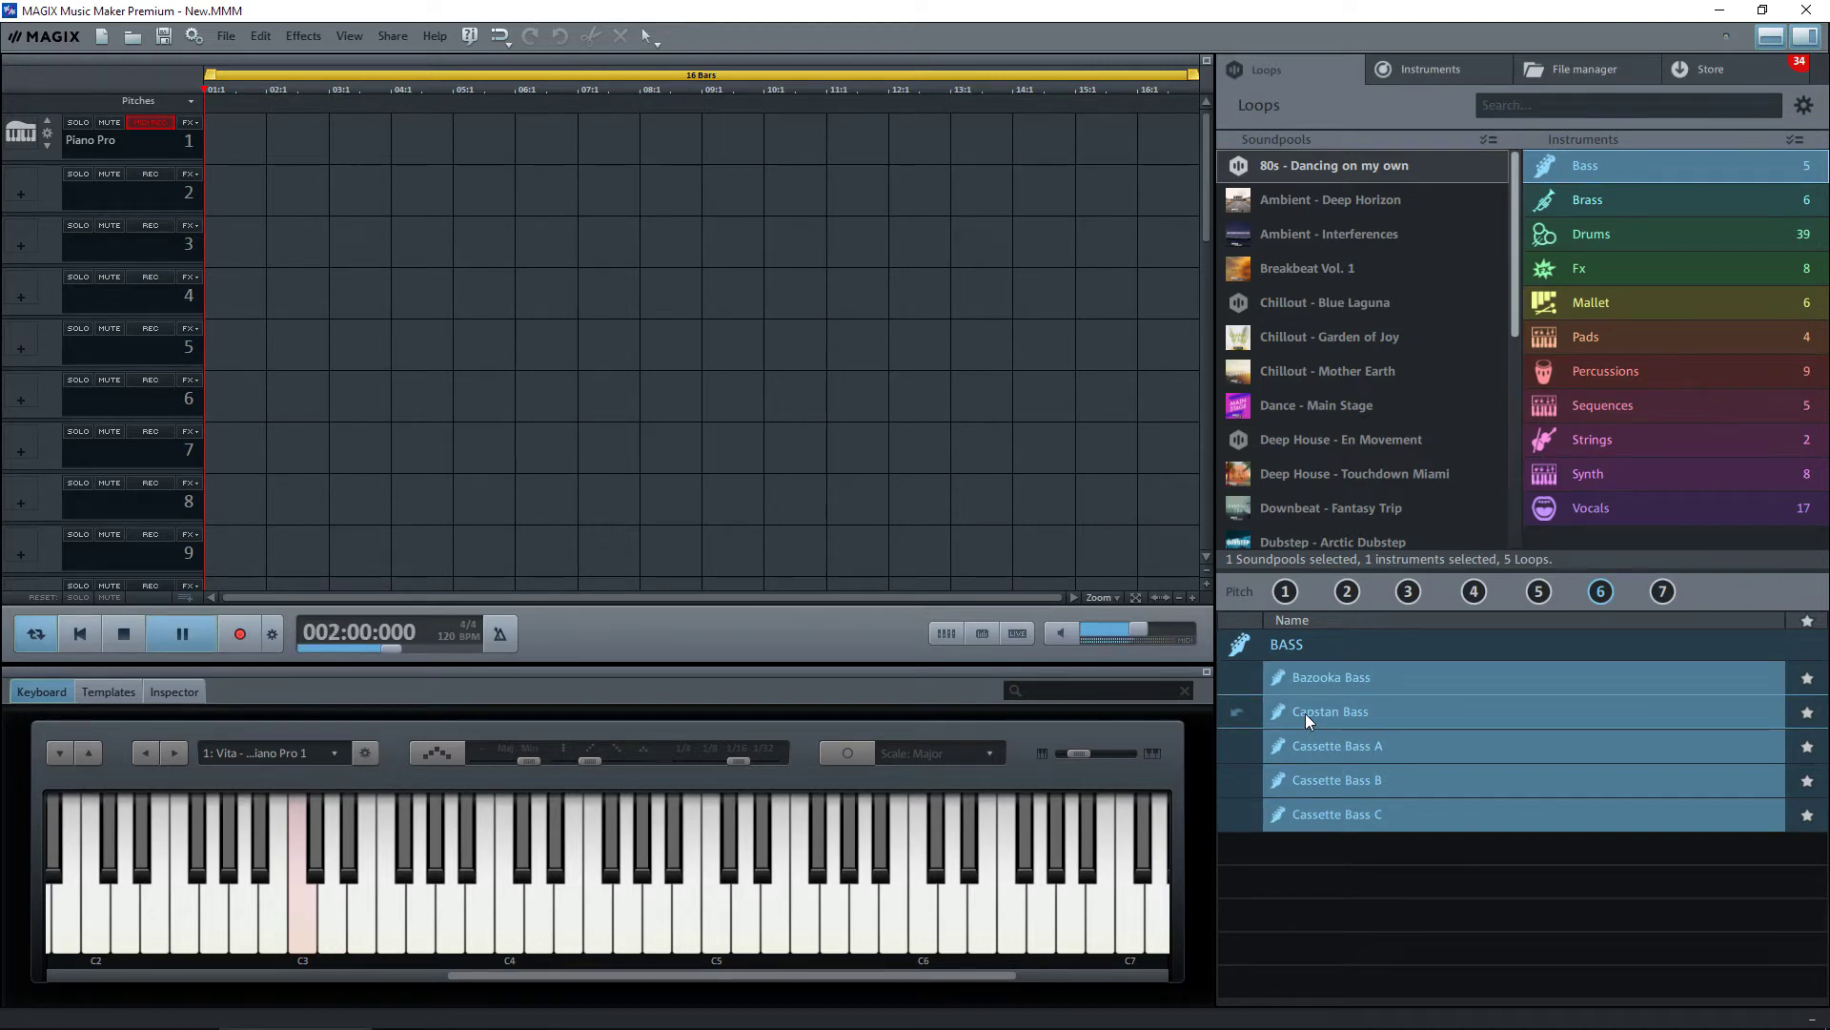
pyautogui.moveTo(1306, 713); pyautogui.dragTo(250, 332)
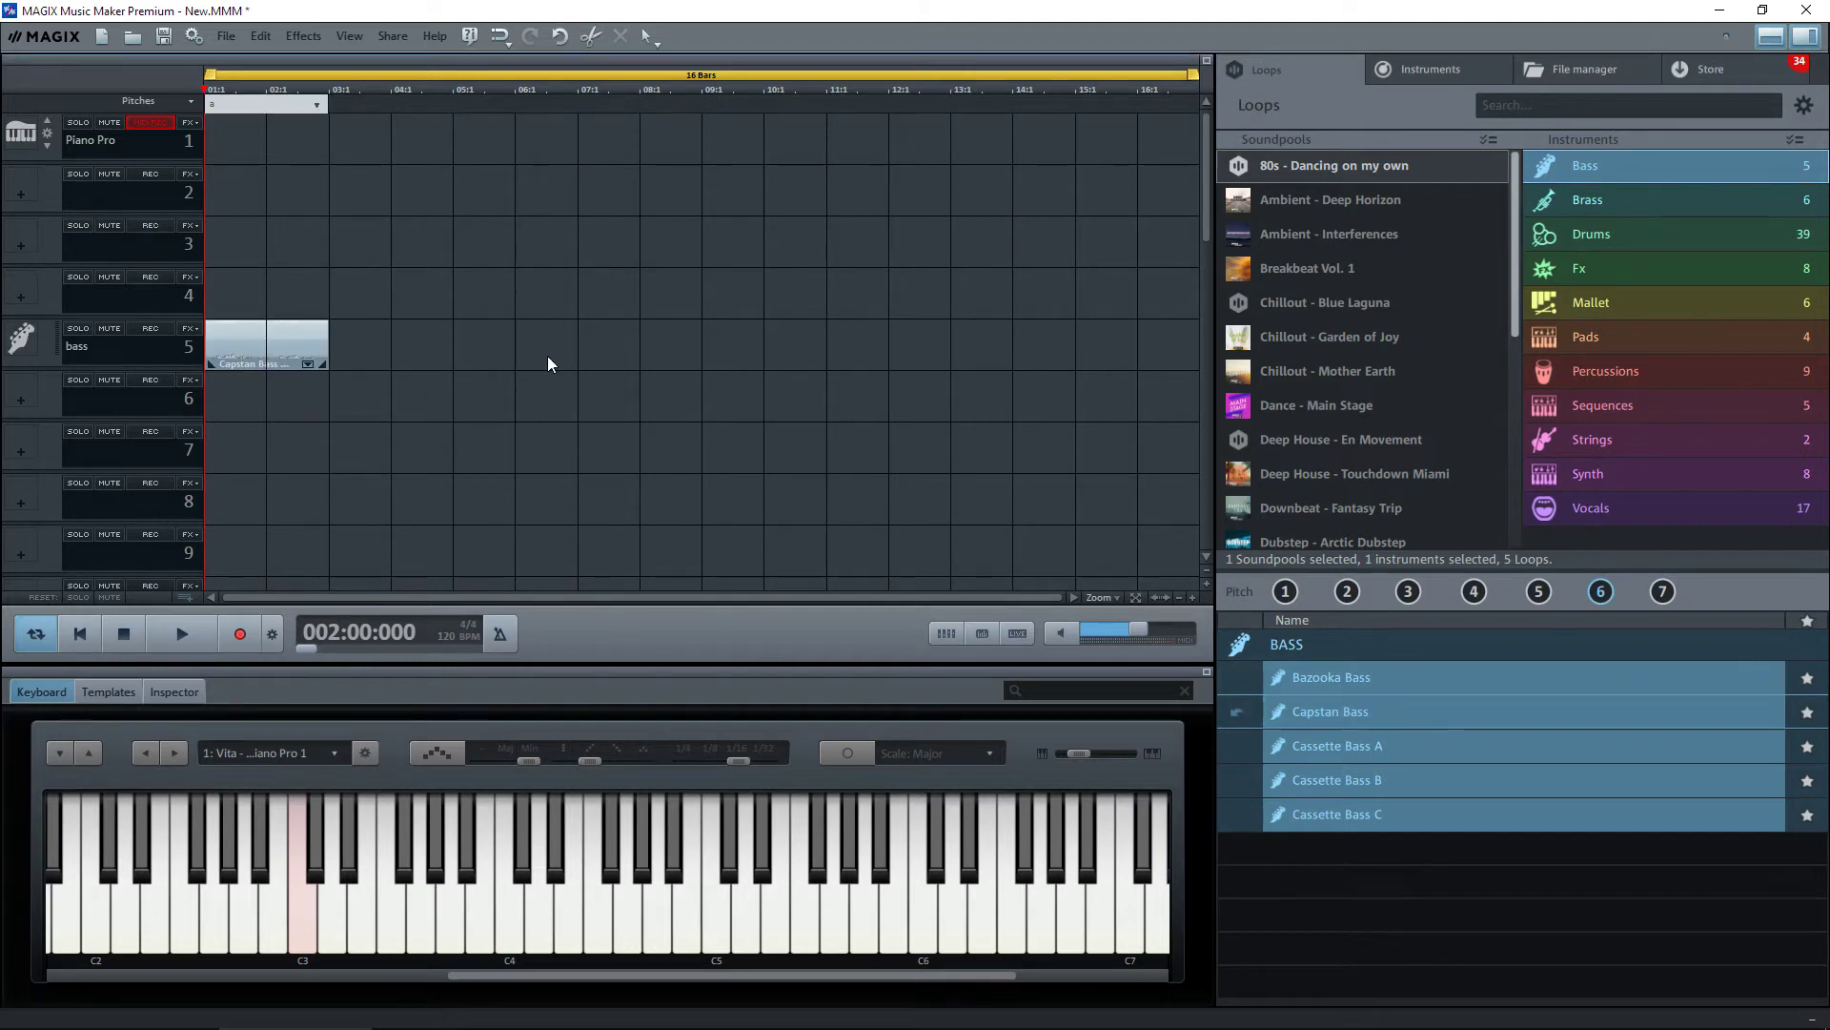
pyautogui.click(1192, 597)
pyautogui.click(1192, 597)
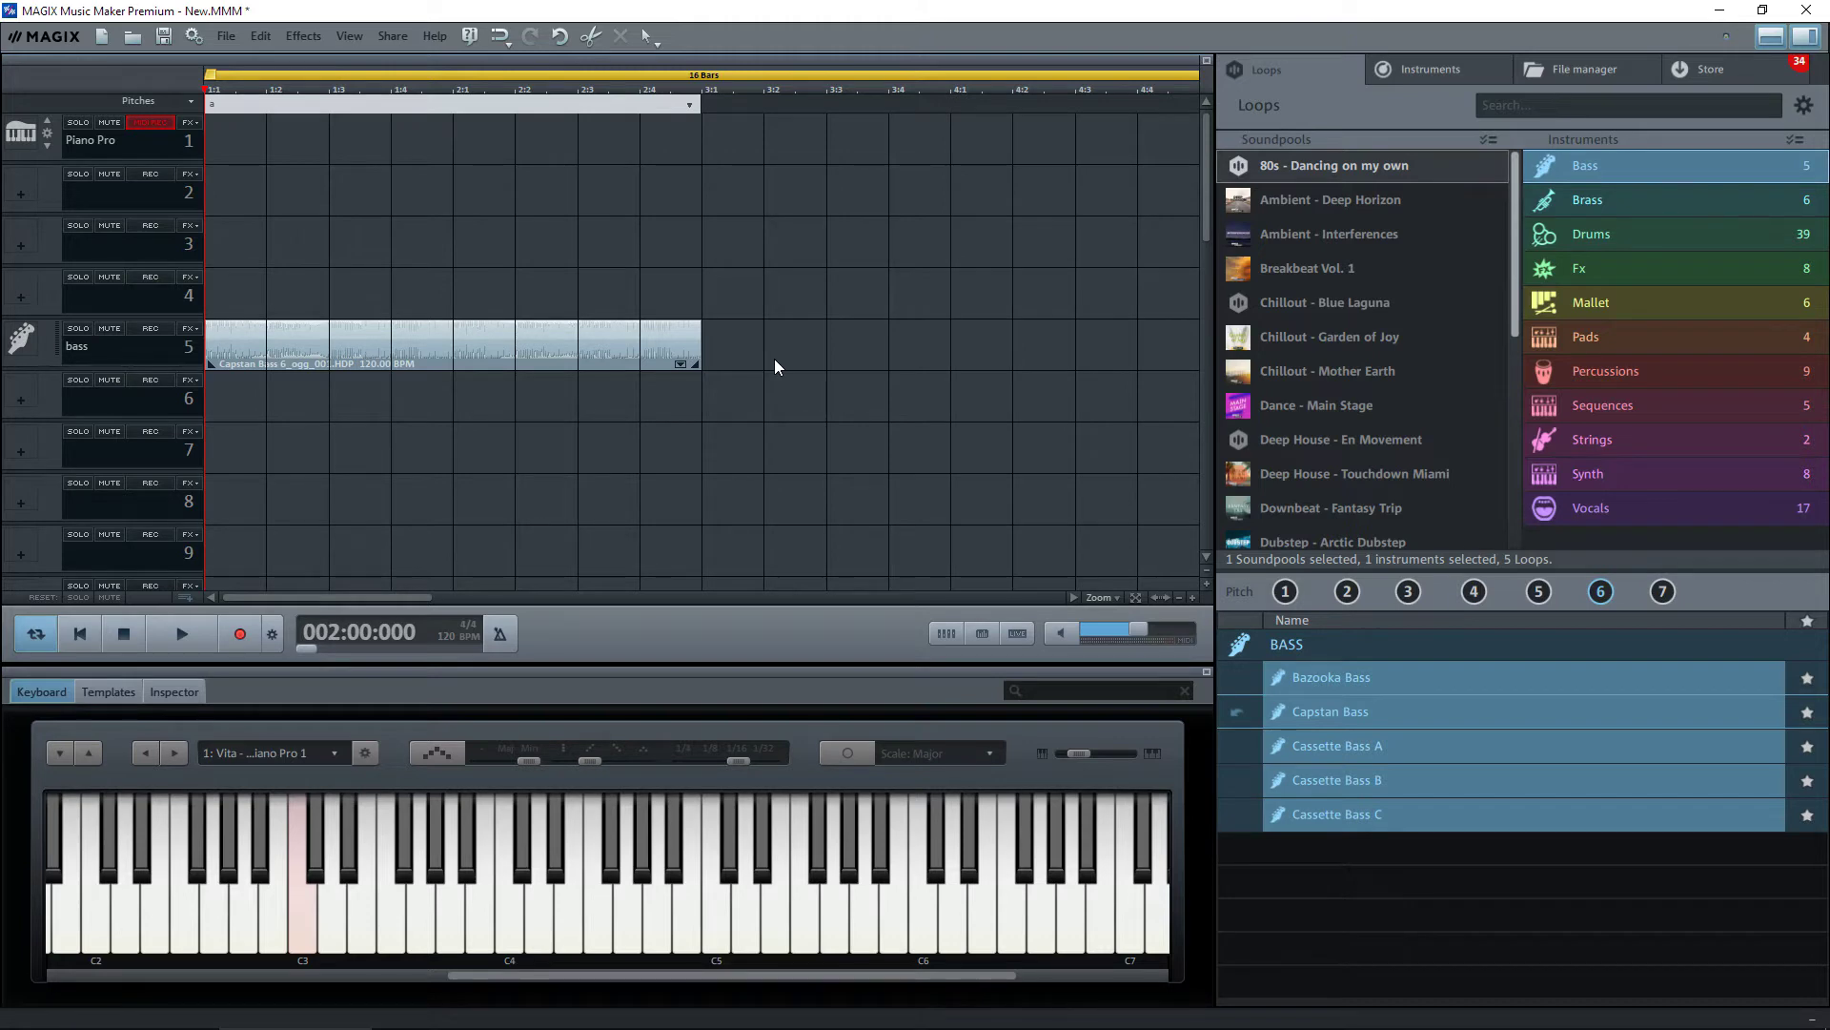
# Preview the Sequssion A percussion loop and place it at the start of track 6
pyautogui.click(1603, 376)
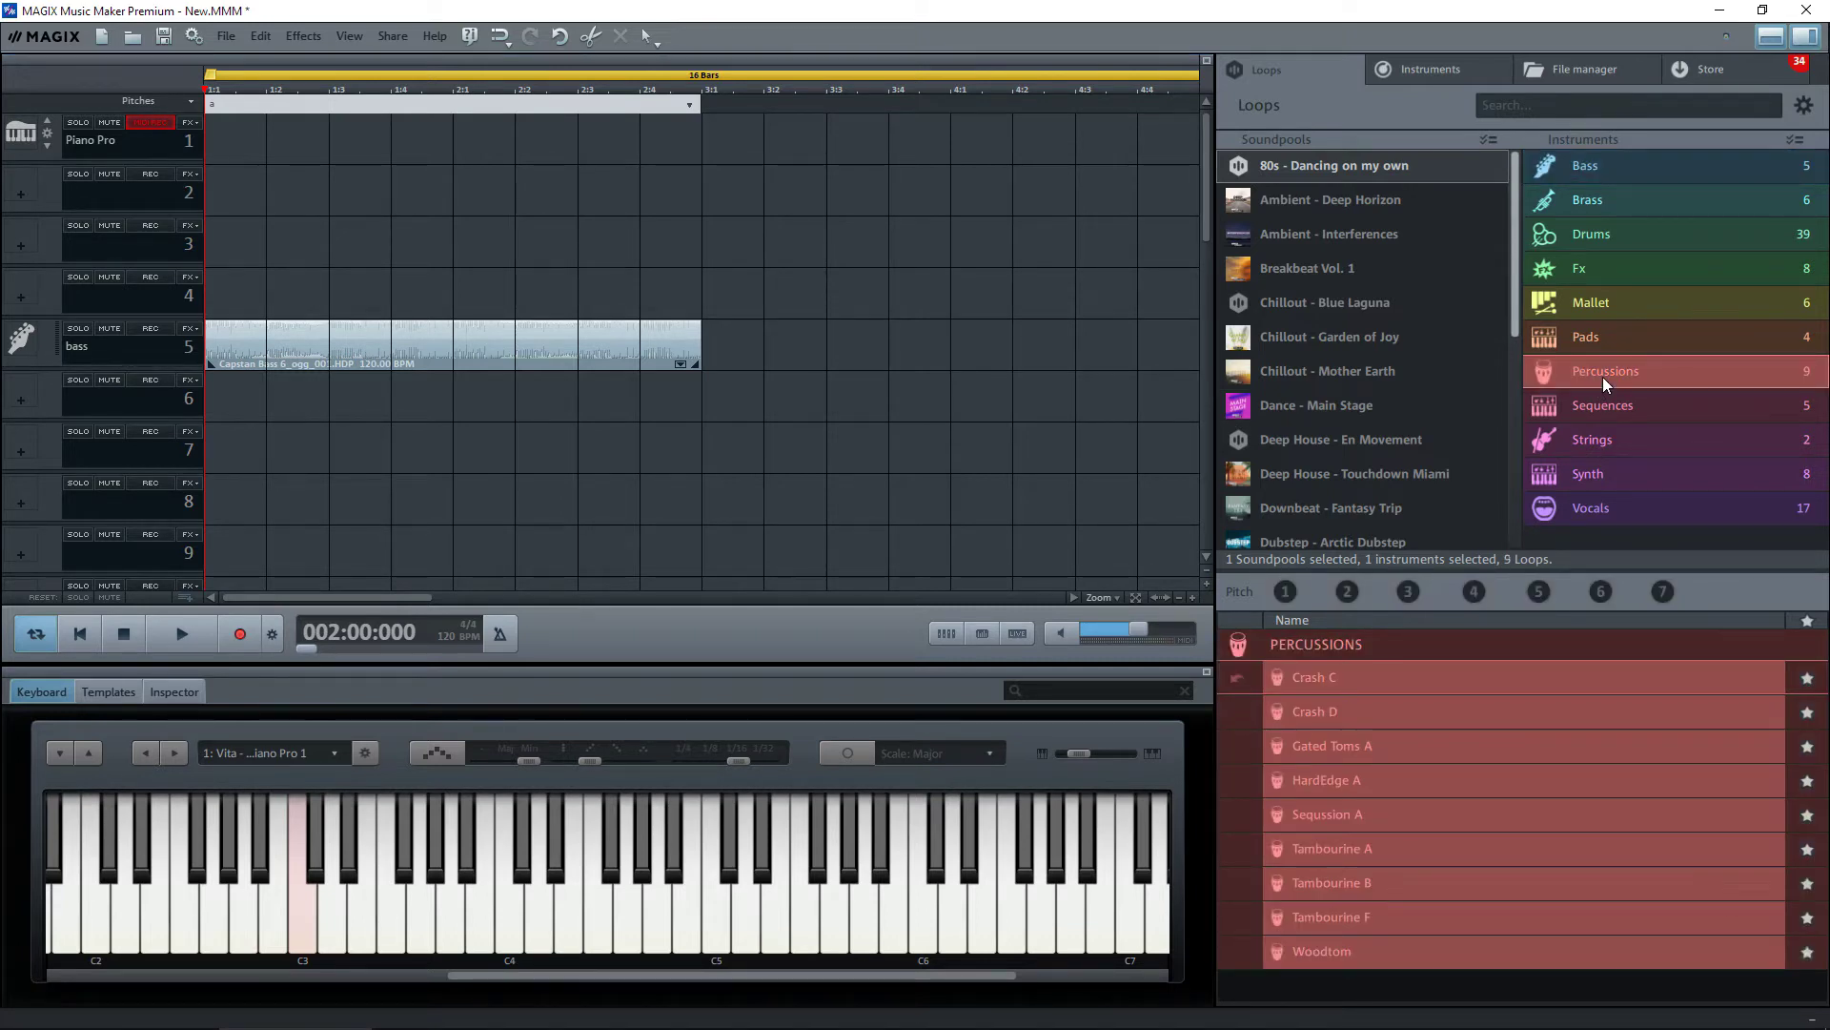
pyautogui.click(1314, 814)
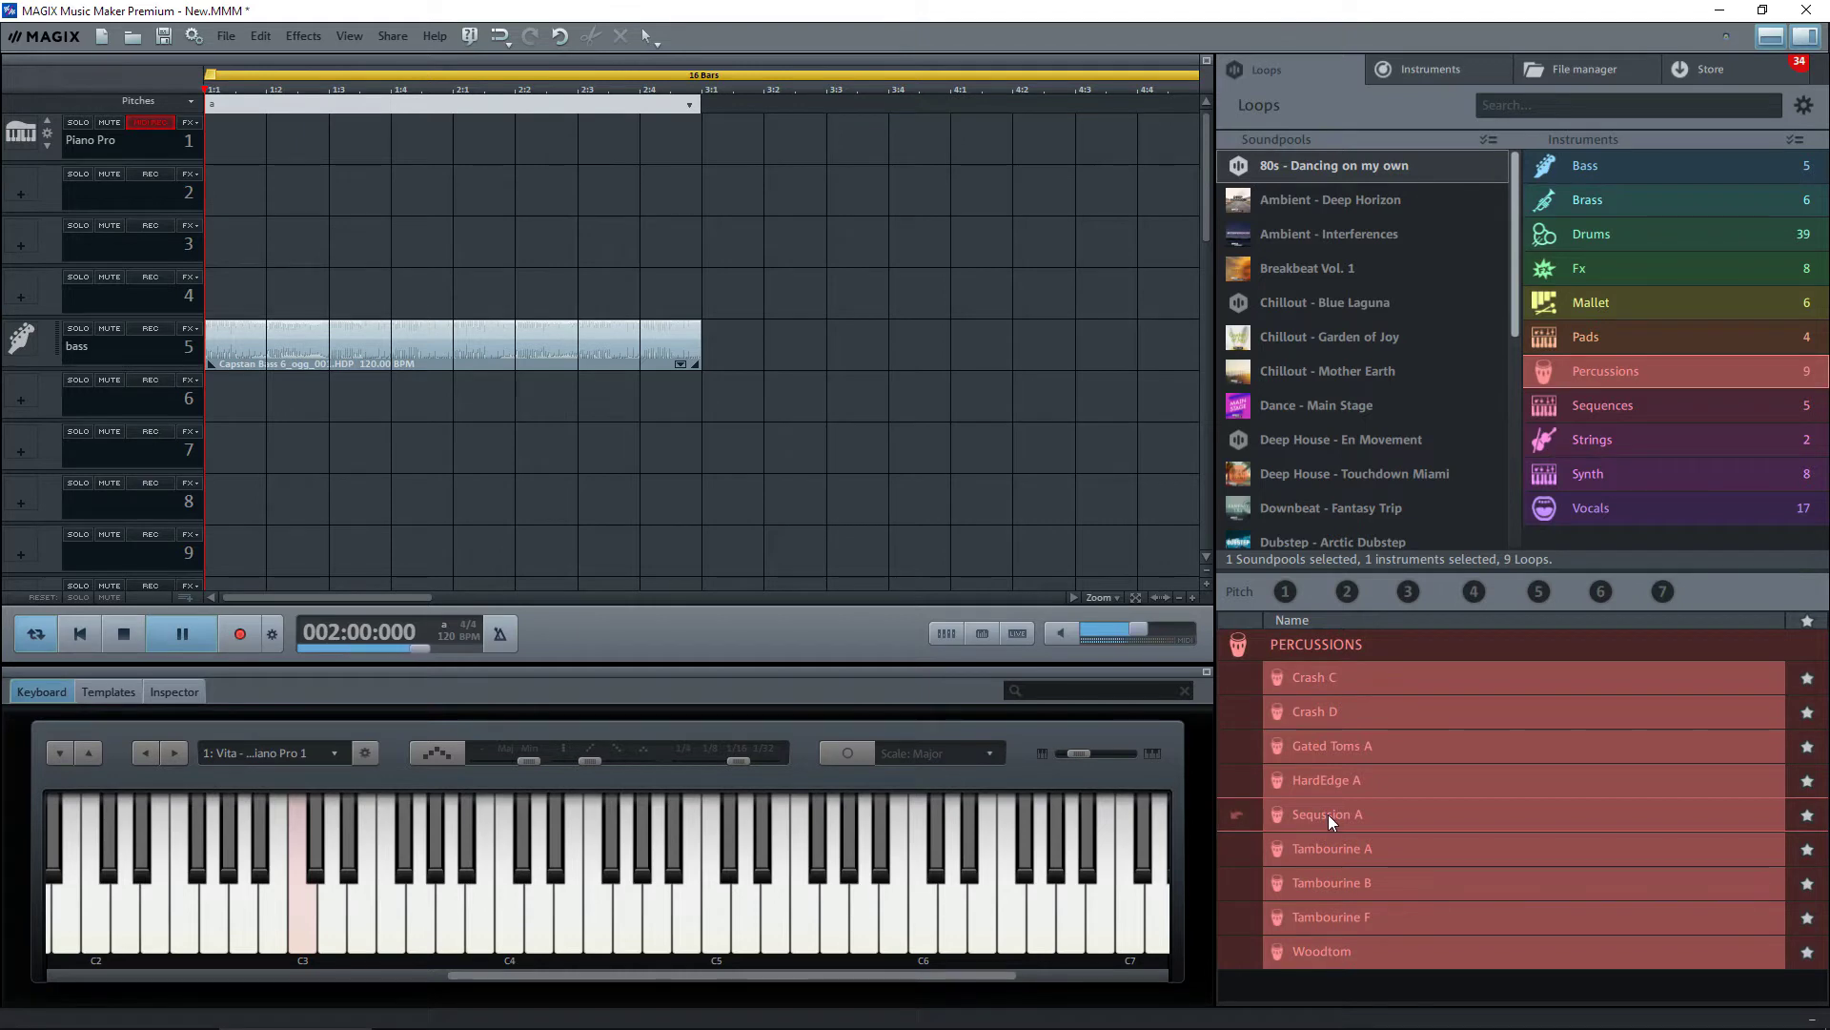
pyautogui.moveTo(1328, 814); pyautogui.dragTo(240, 403)
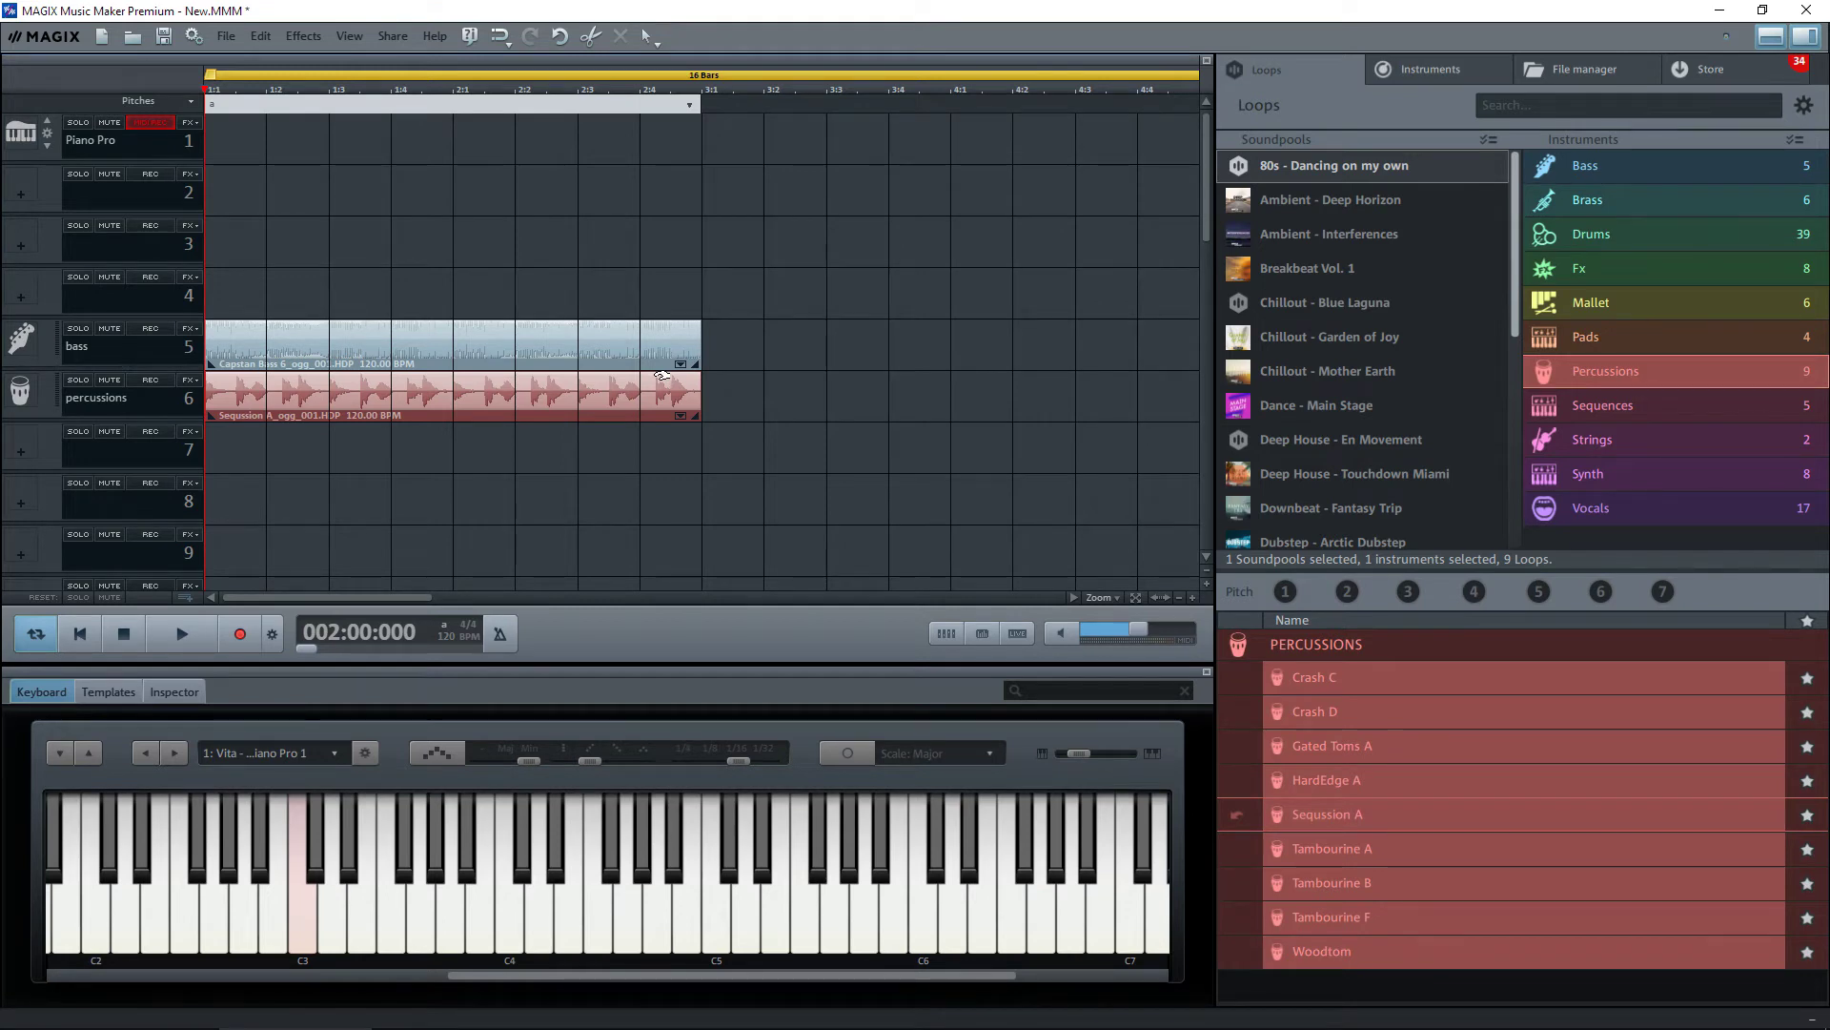
# Find the Cassette Drums F loop among the drums, preview it and place it at the start of track 4
pyautogui.click(1581, 236)
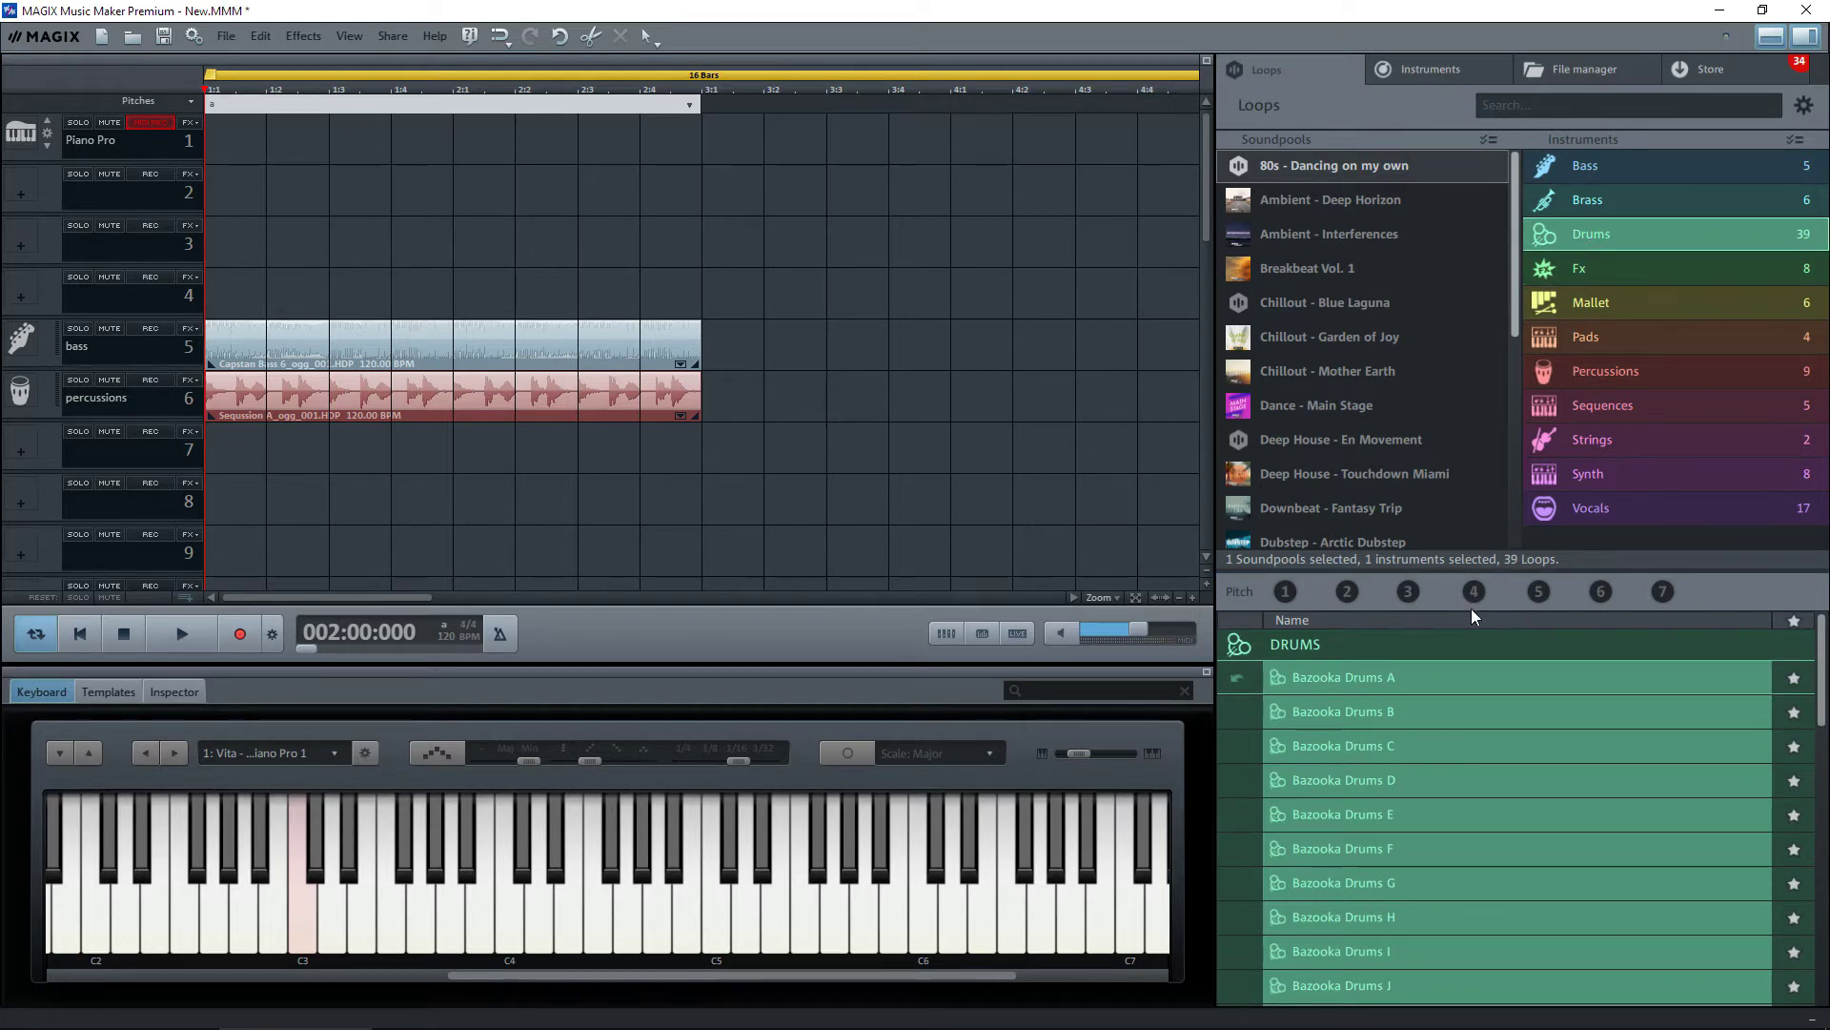
pyautogui.scroll(-4, 1354, 789)
pyautogui.scroll(-4, 1356, 791)
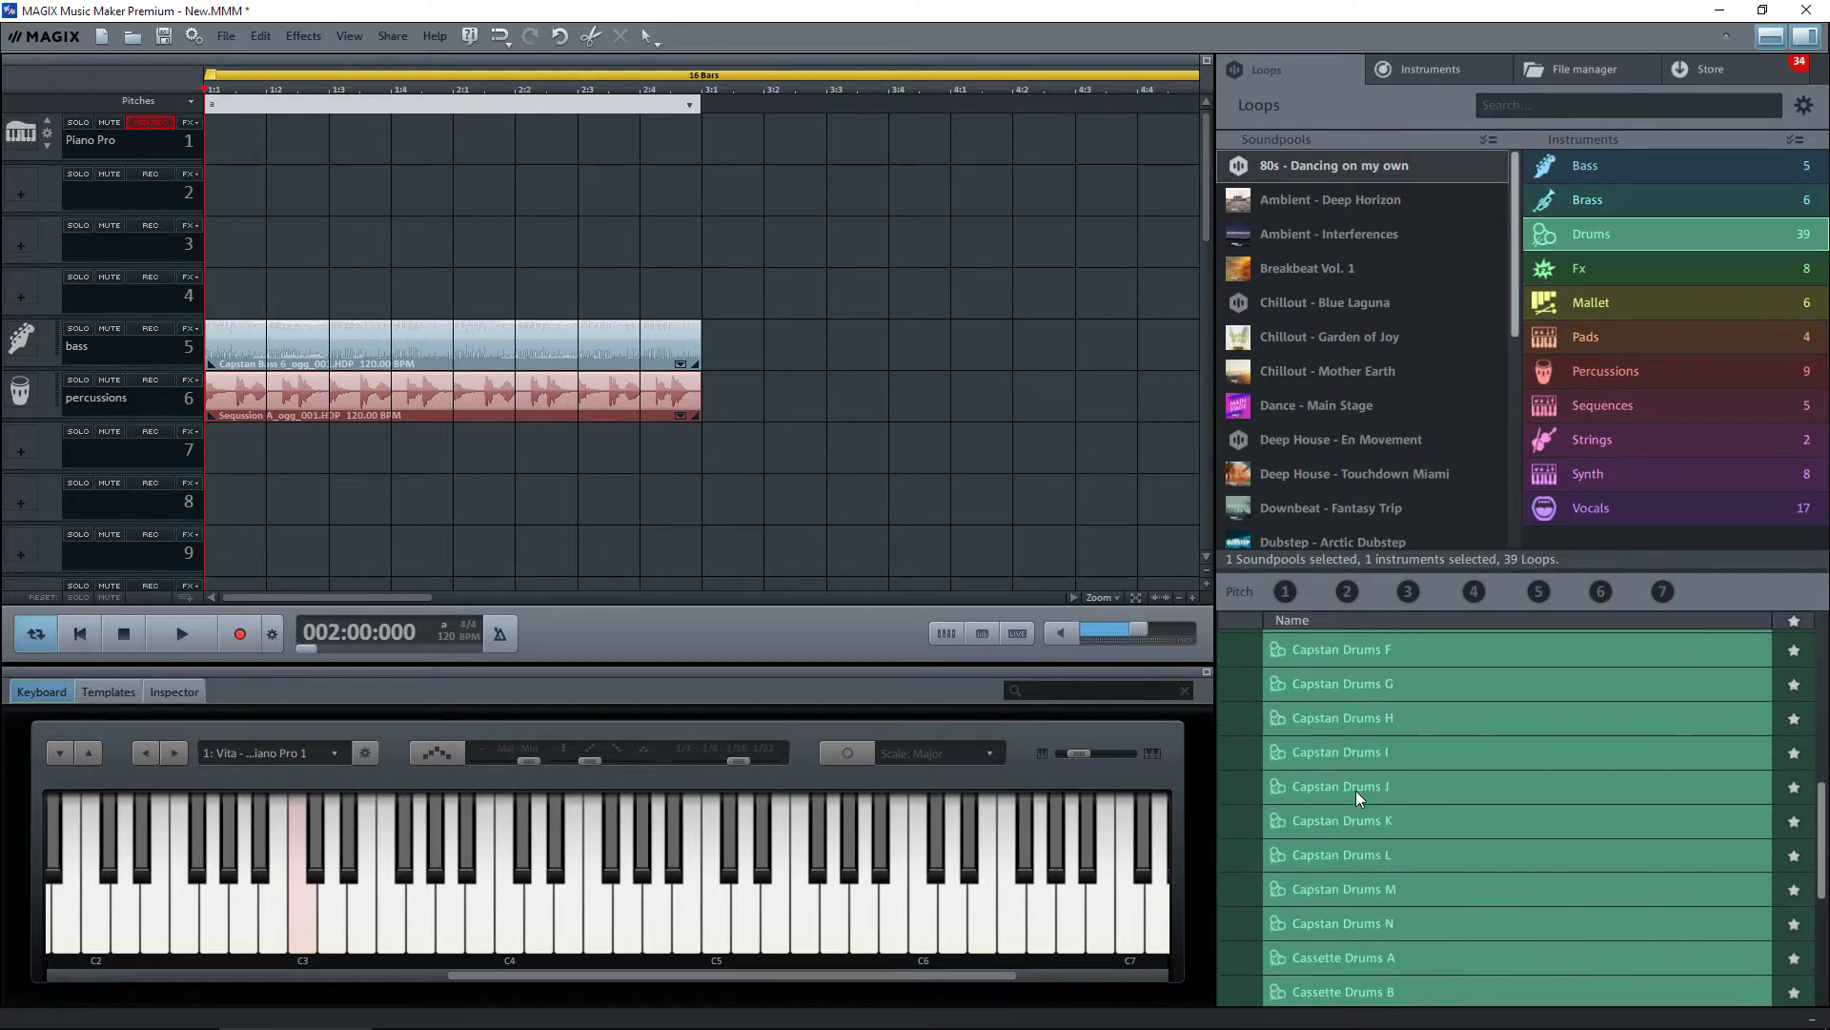
pyautogui.scroll(-1, 1356, 791)
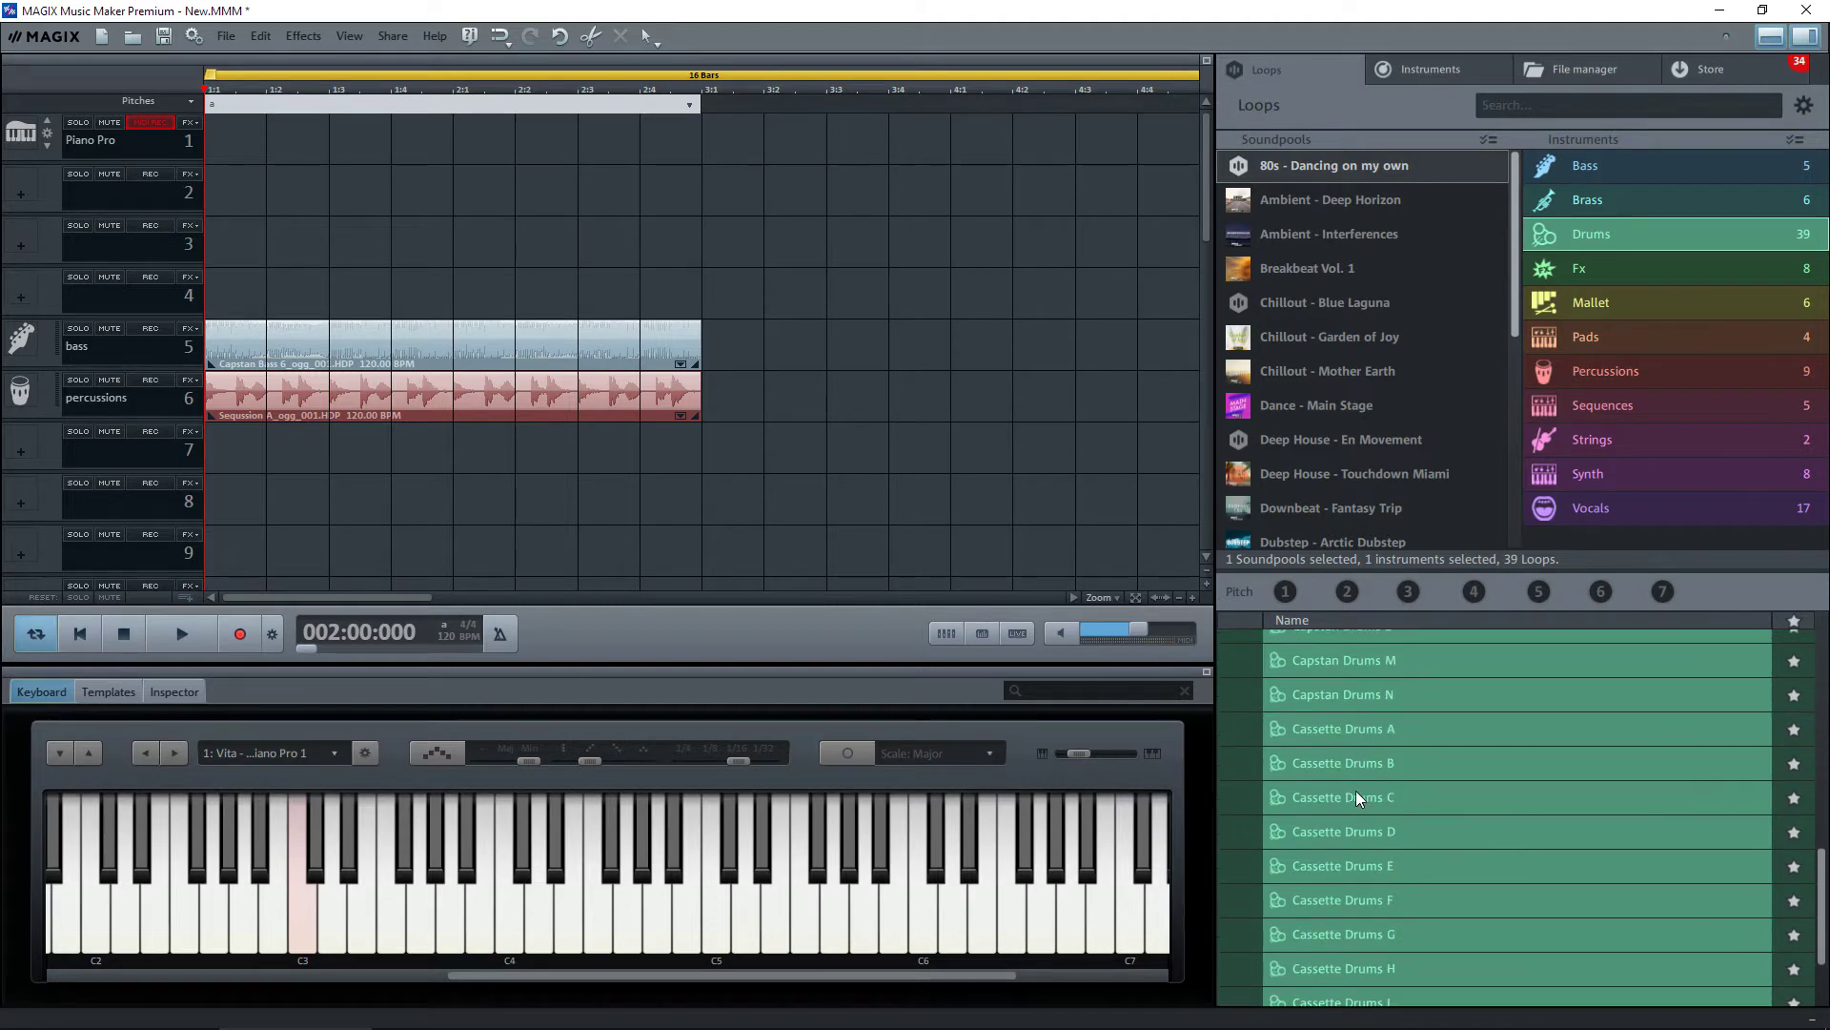
pyautogui.click(1317, 900)
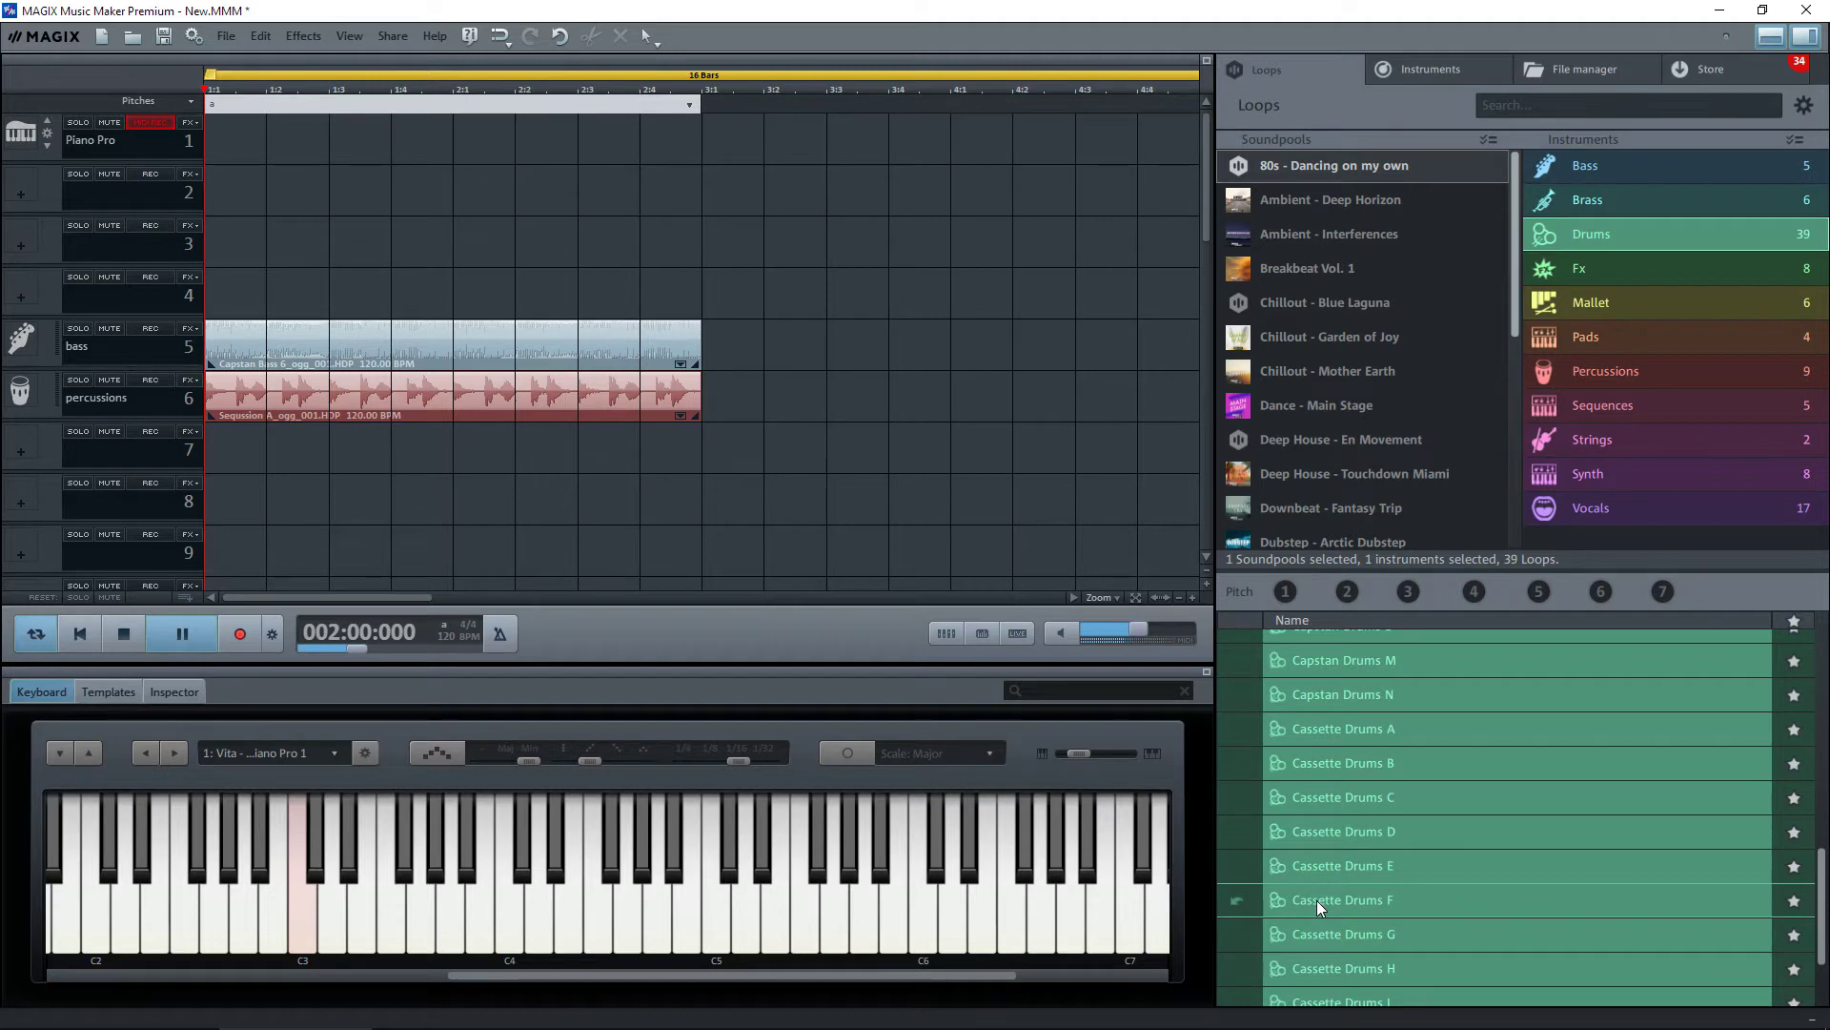
pyautogui.moveTo(1318, 900); pyautogui.dragTo(295, 283)
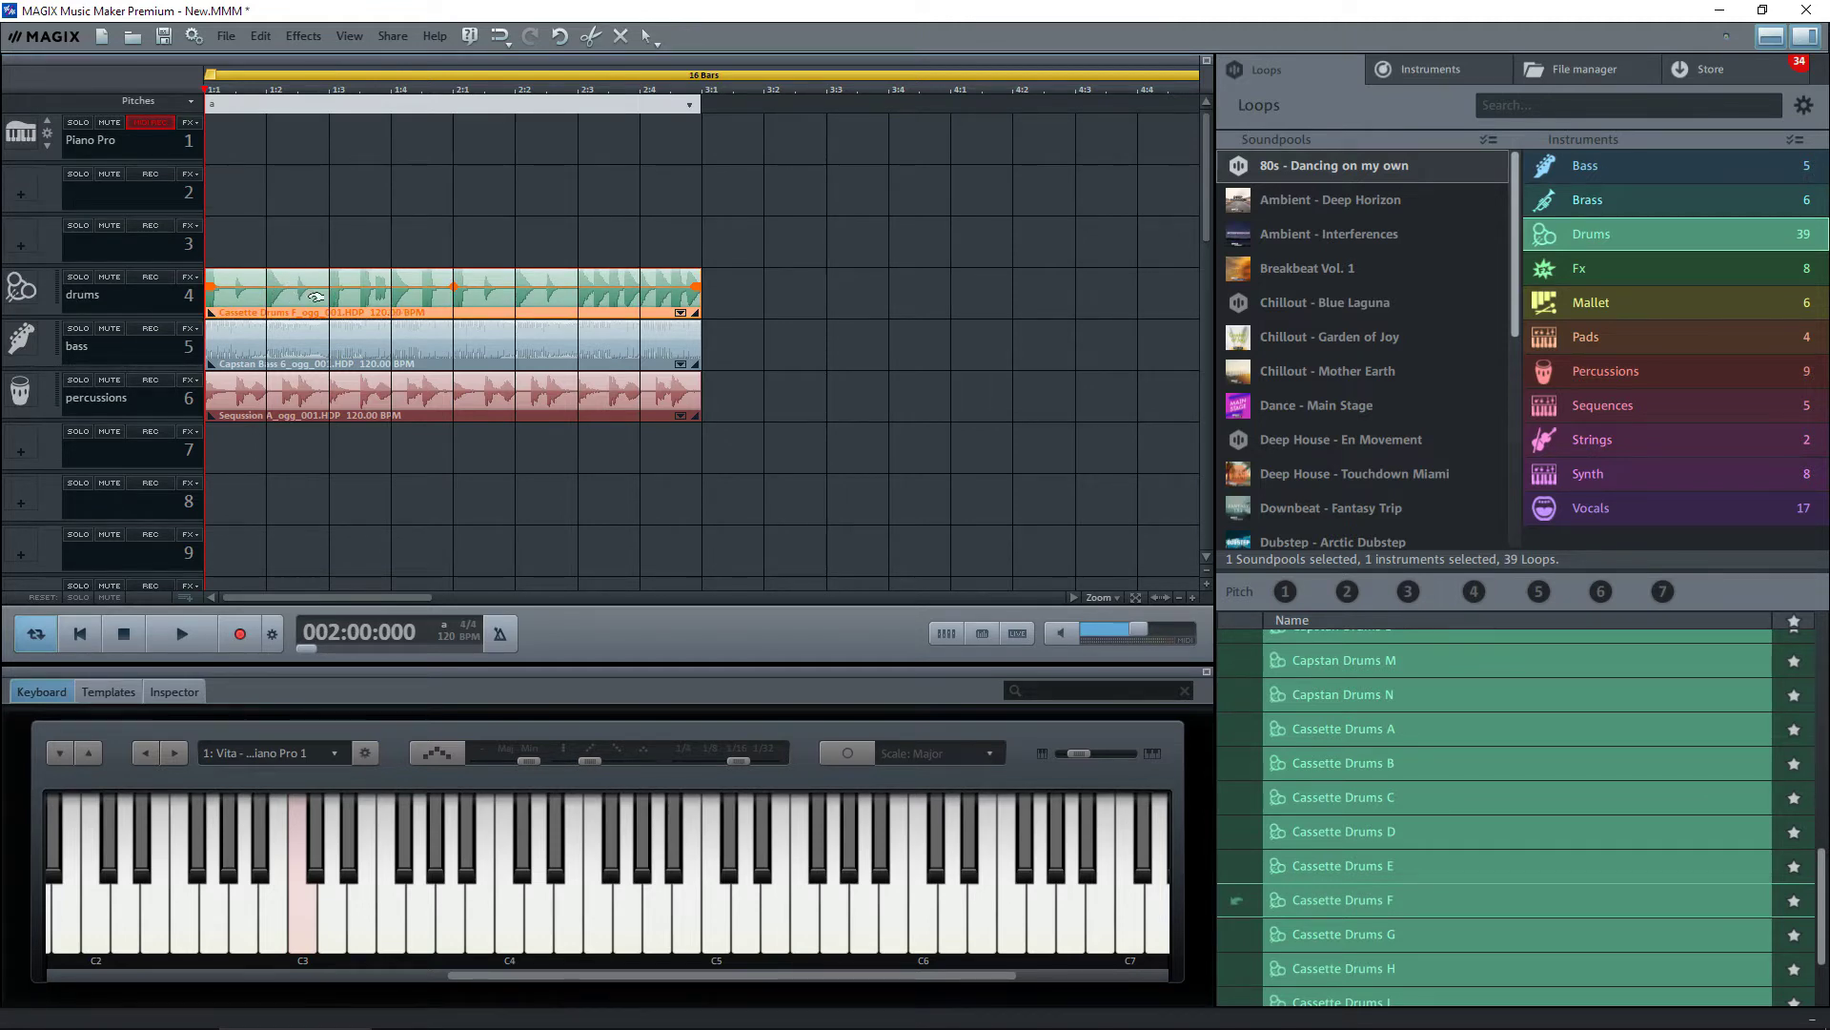
# Lower the bass track's master gain to -8 dB in its audio effects rack
pyautogui.click(191, 330)
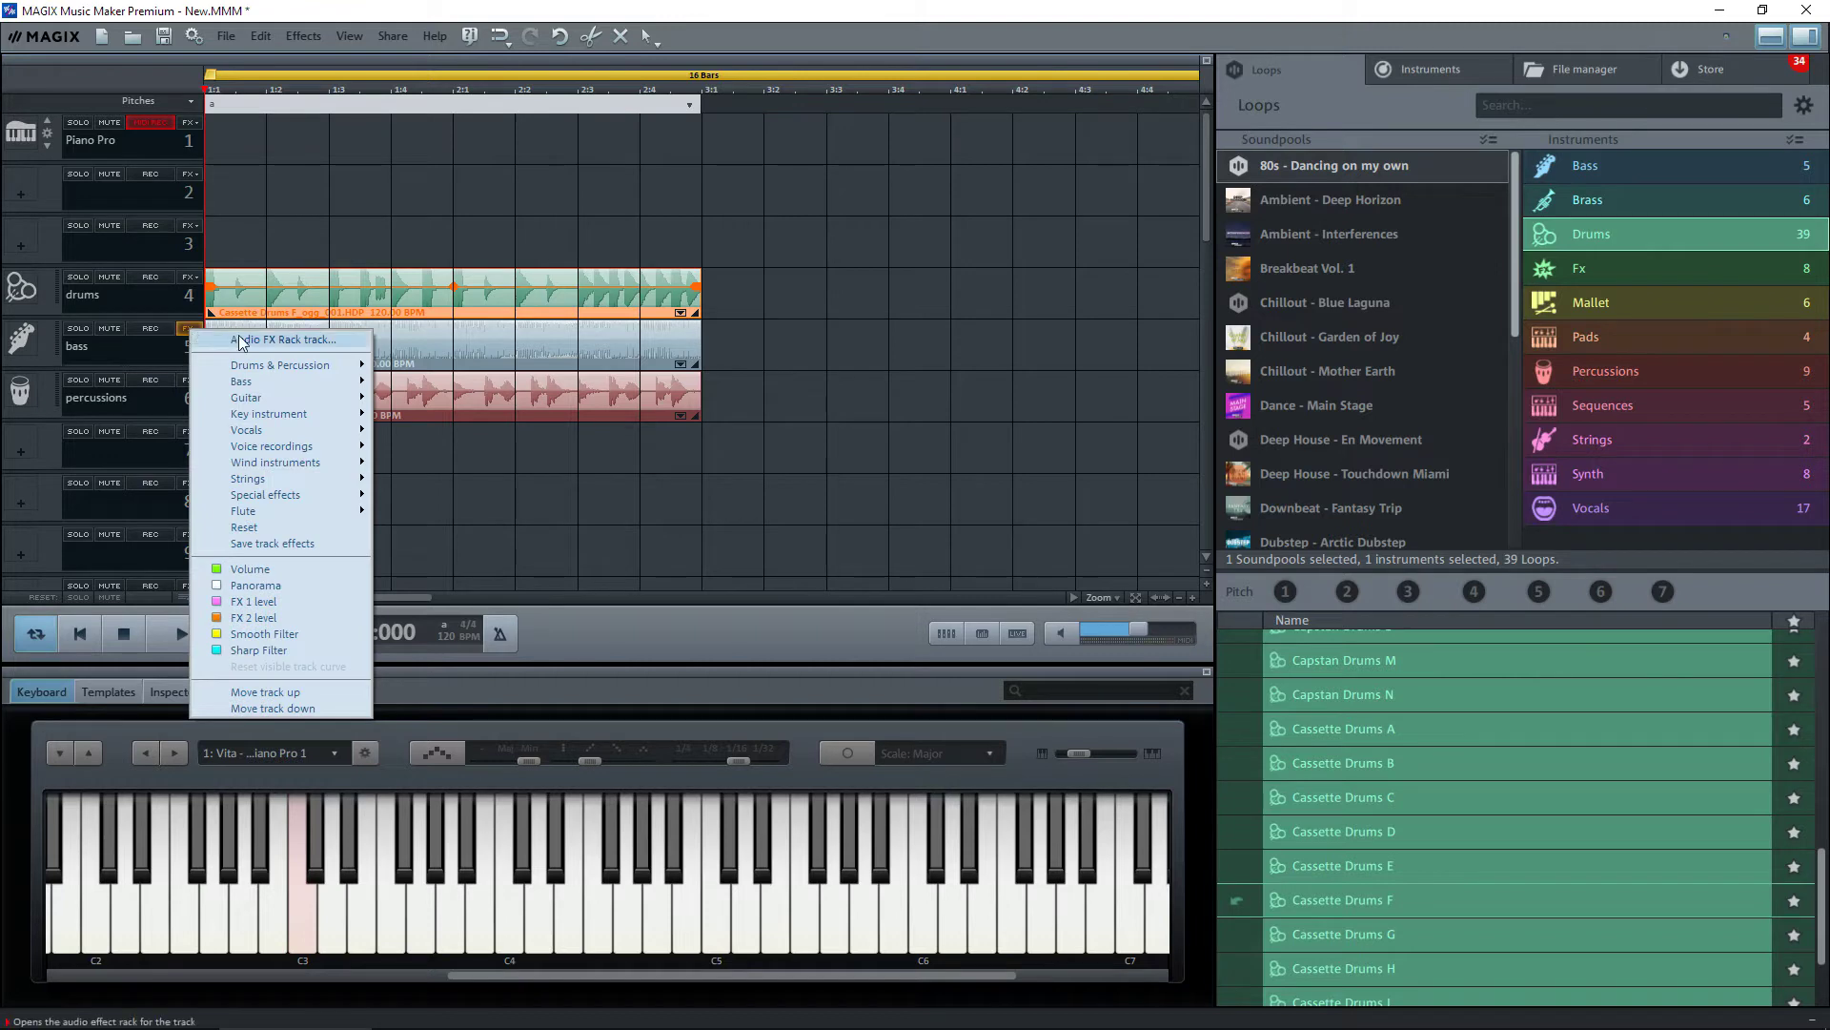
pyautogui.click(278, 342)
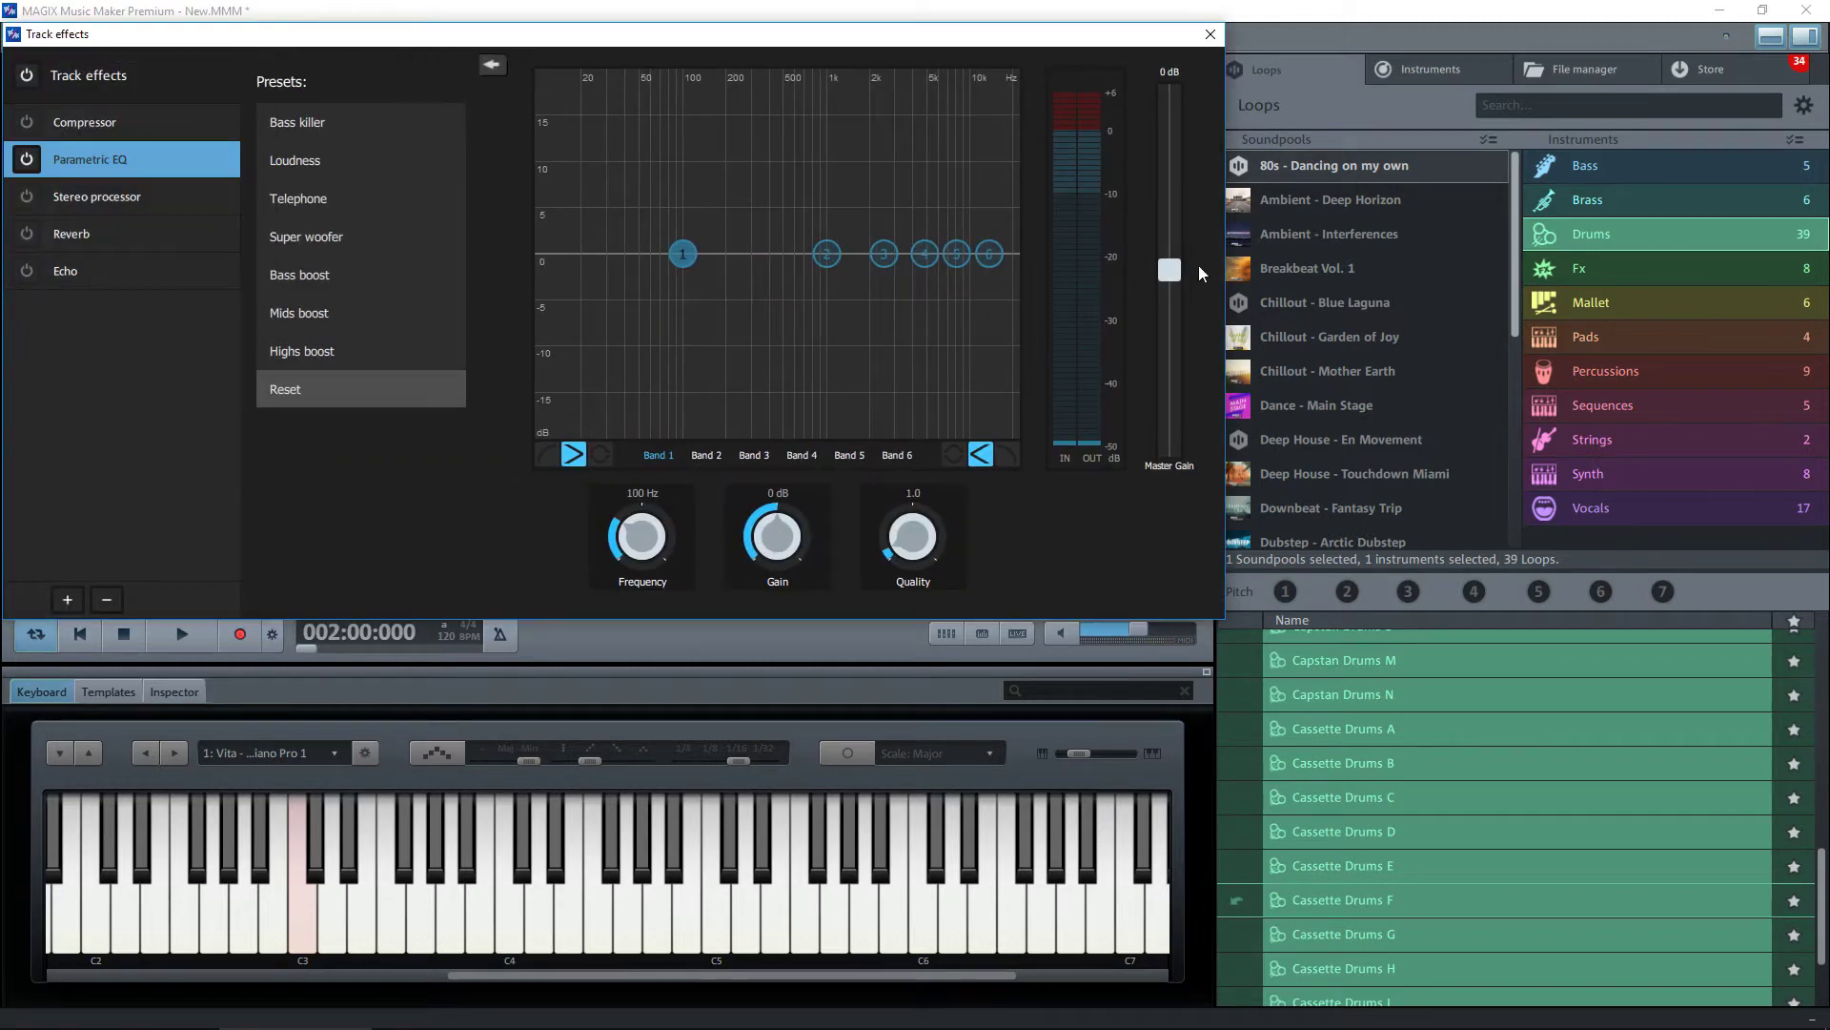
pyautogui.moveTo(1170, 271); pyautogui.dragTo(1180, 349)
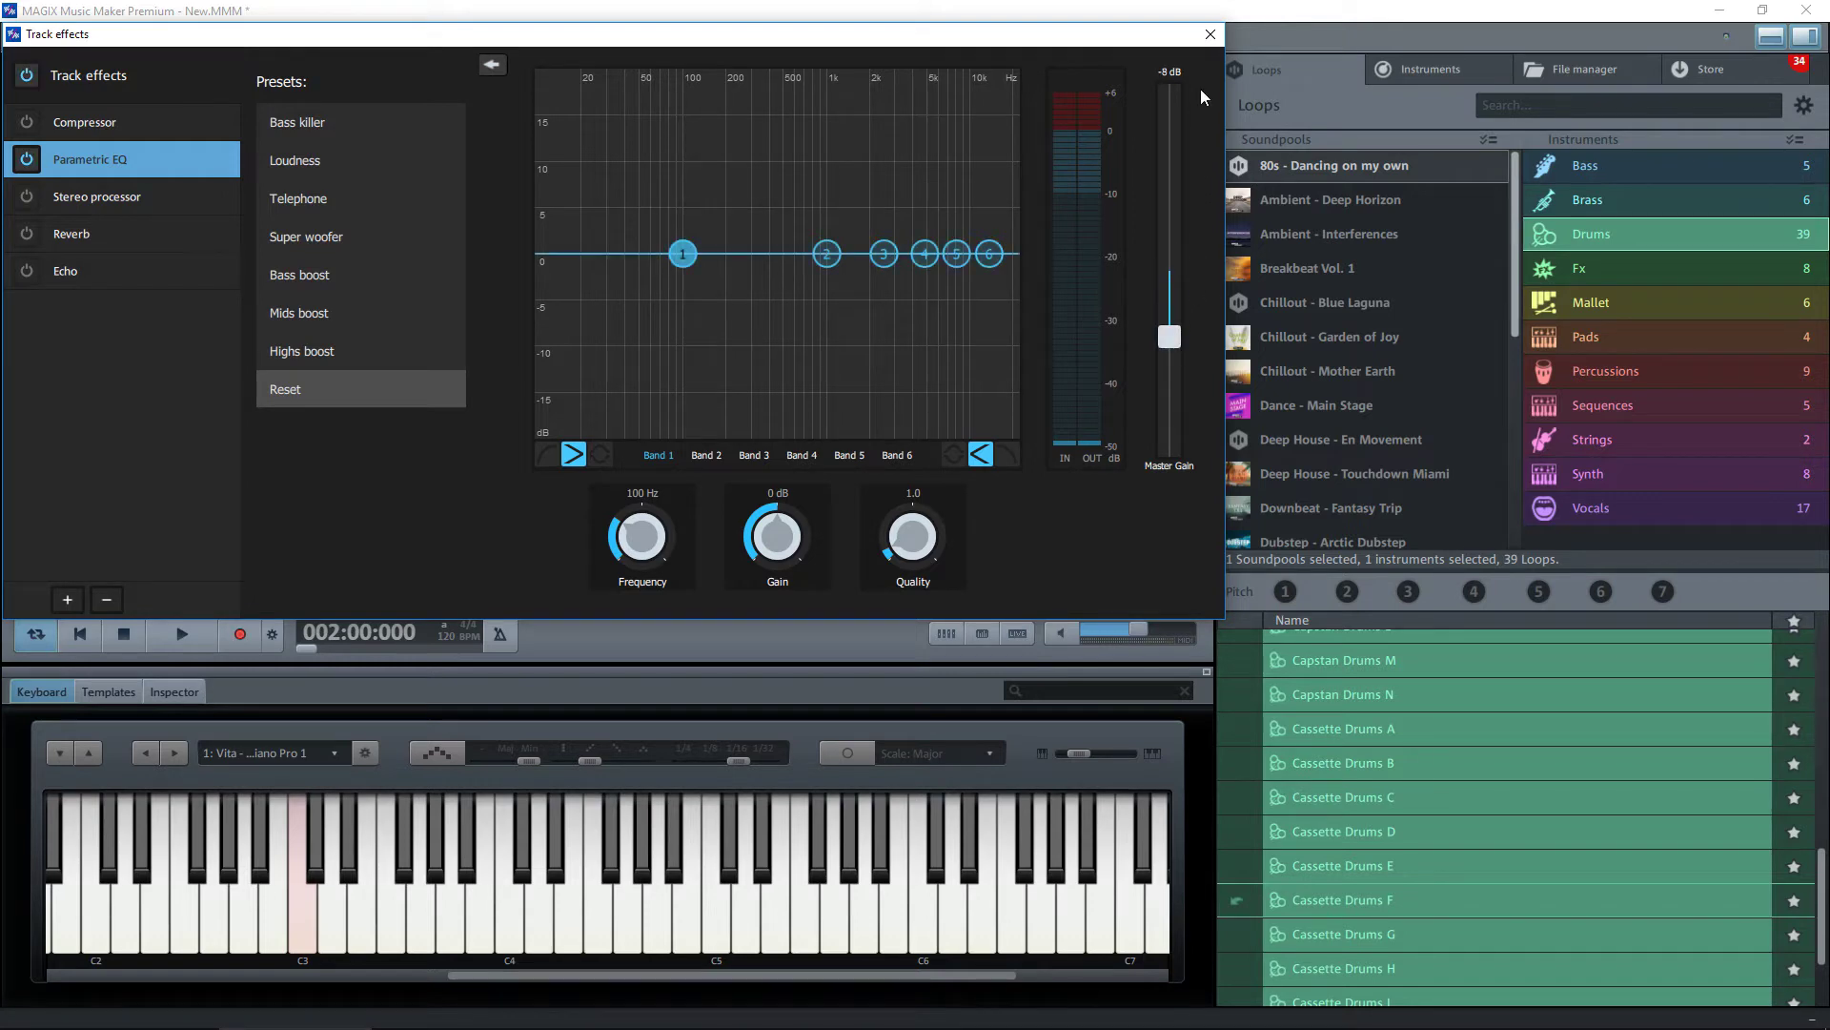
pyautogui.click(1209, 35)
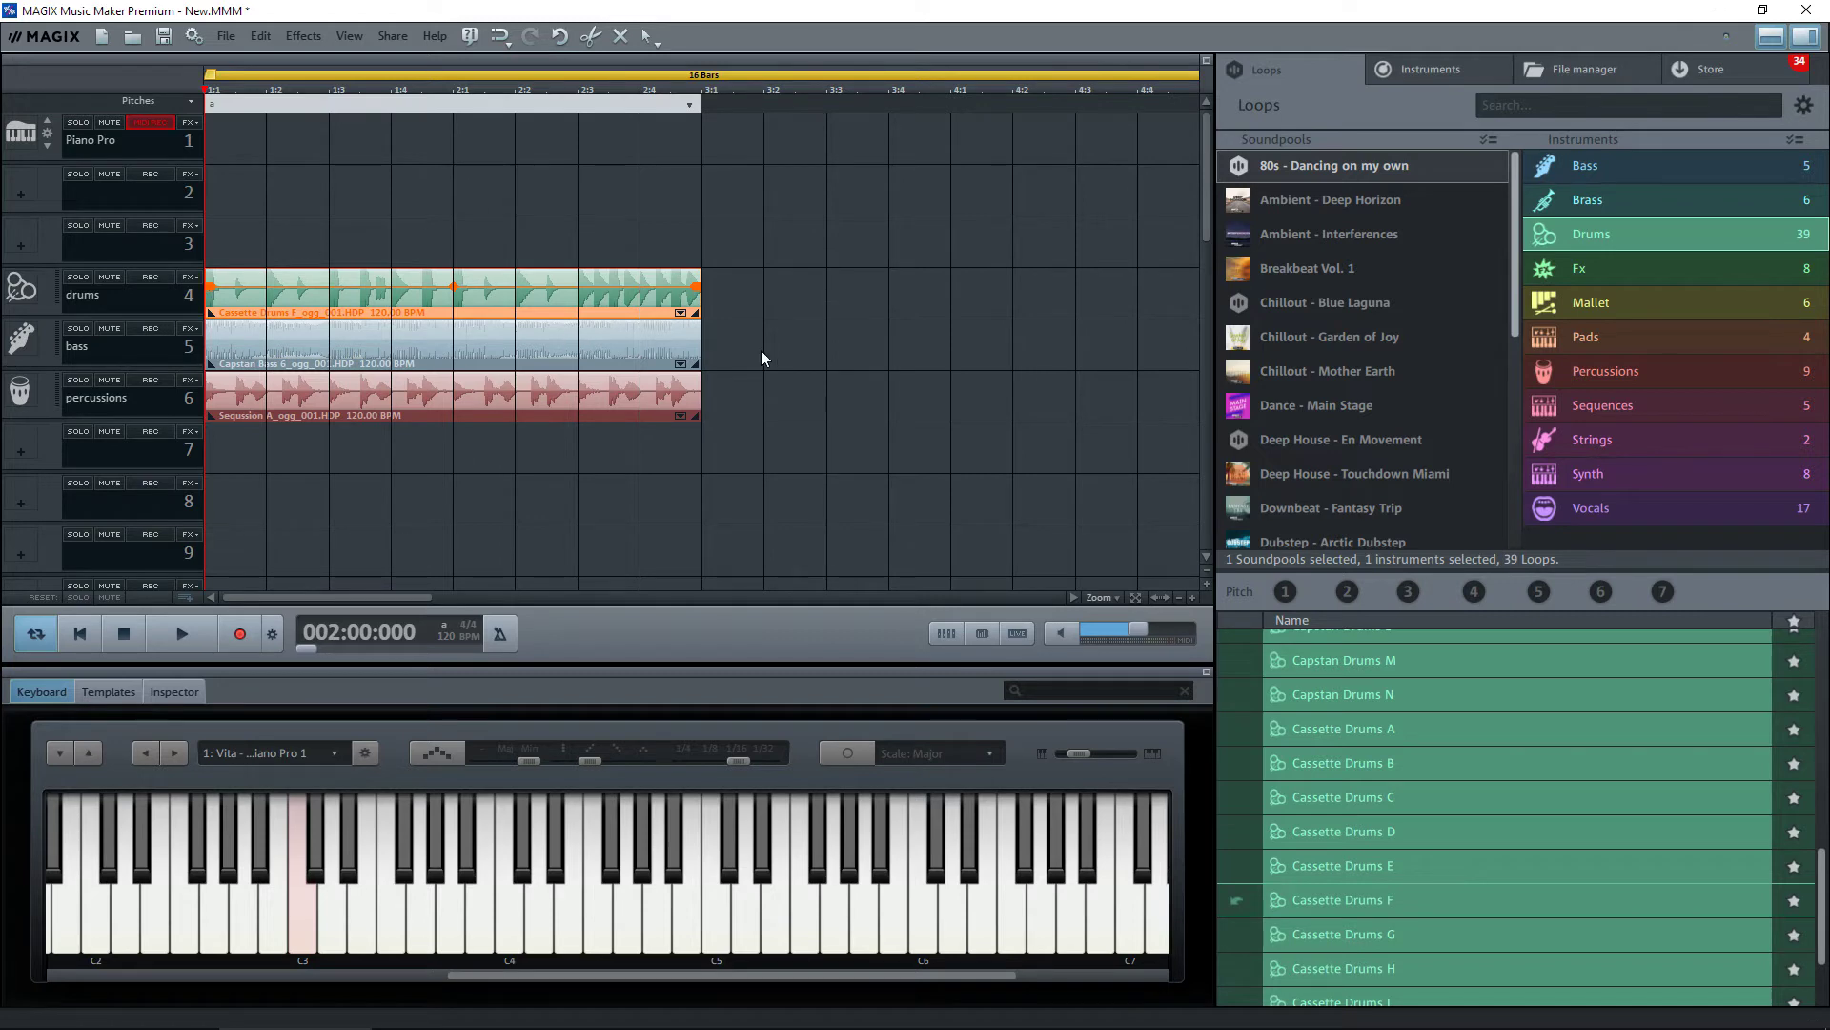
# Lower the drums track's master gain to -6 dB in its audio effects rack
pyautogui.click(188, 278)
pyautogui.click(260, 295)
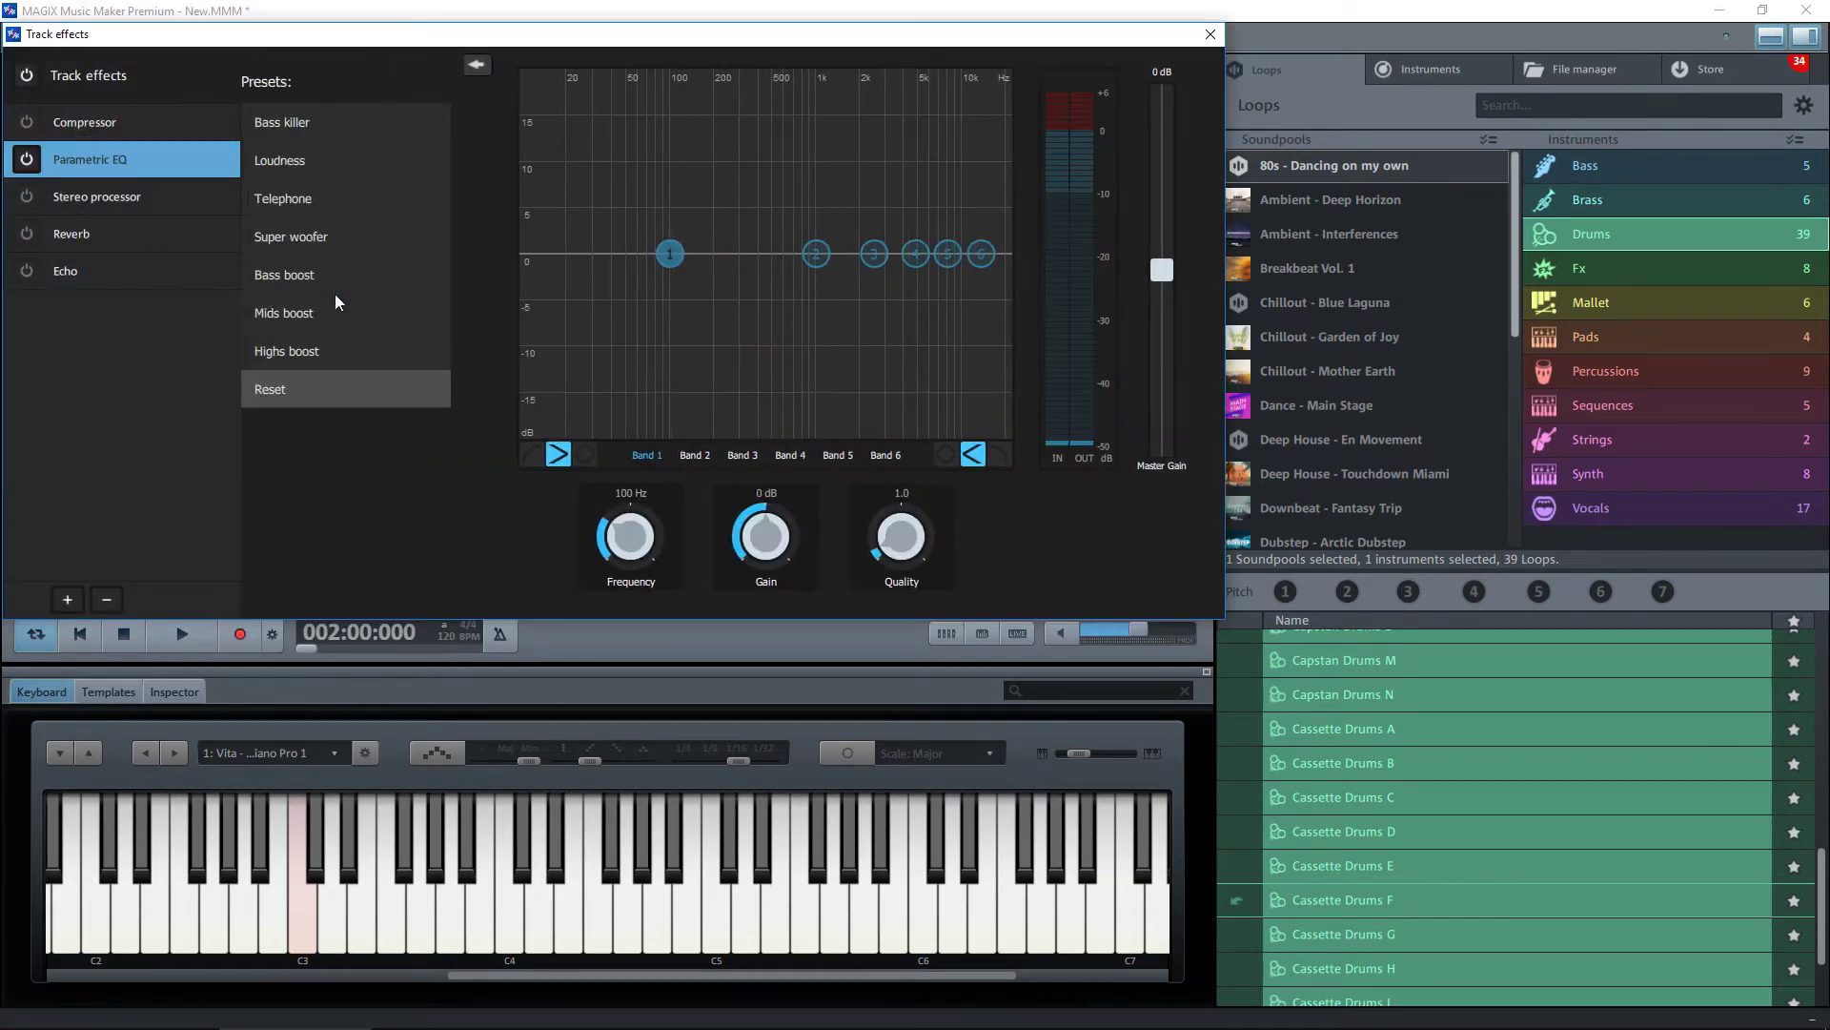
pyautogui.moveTo(1174, 275); pyautogui.dragTo(1176, 330)
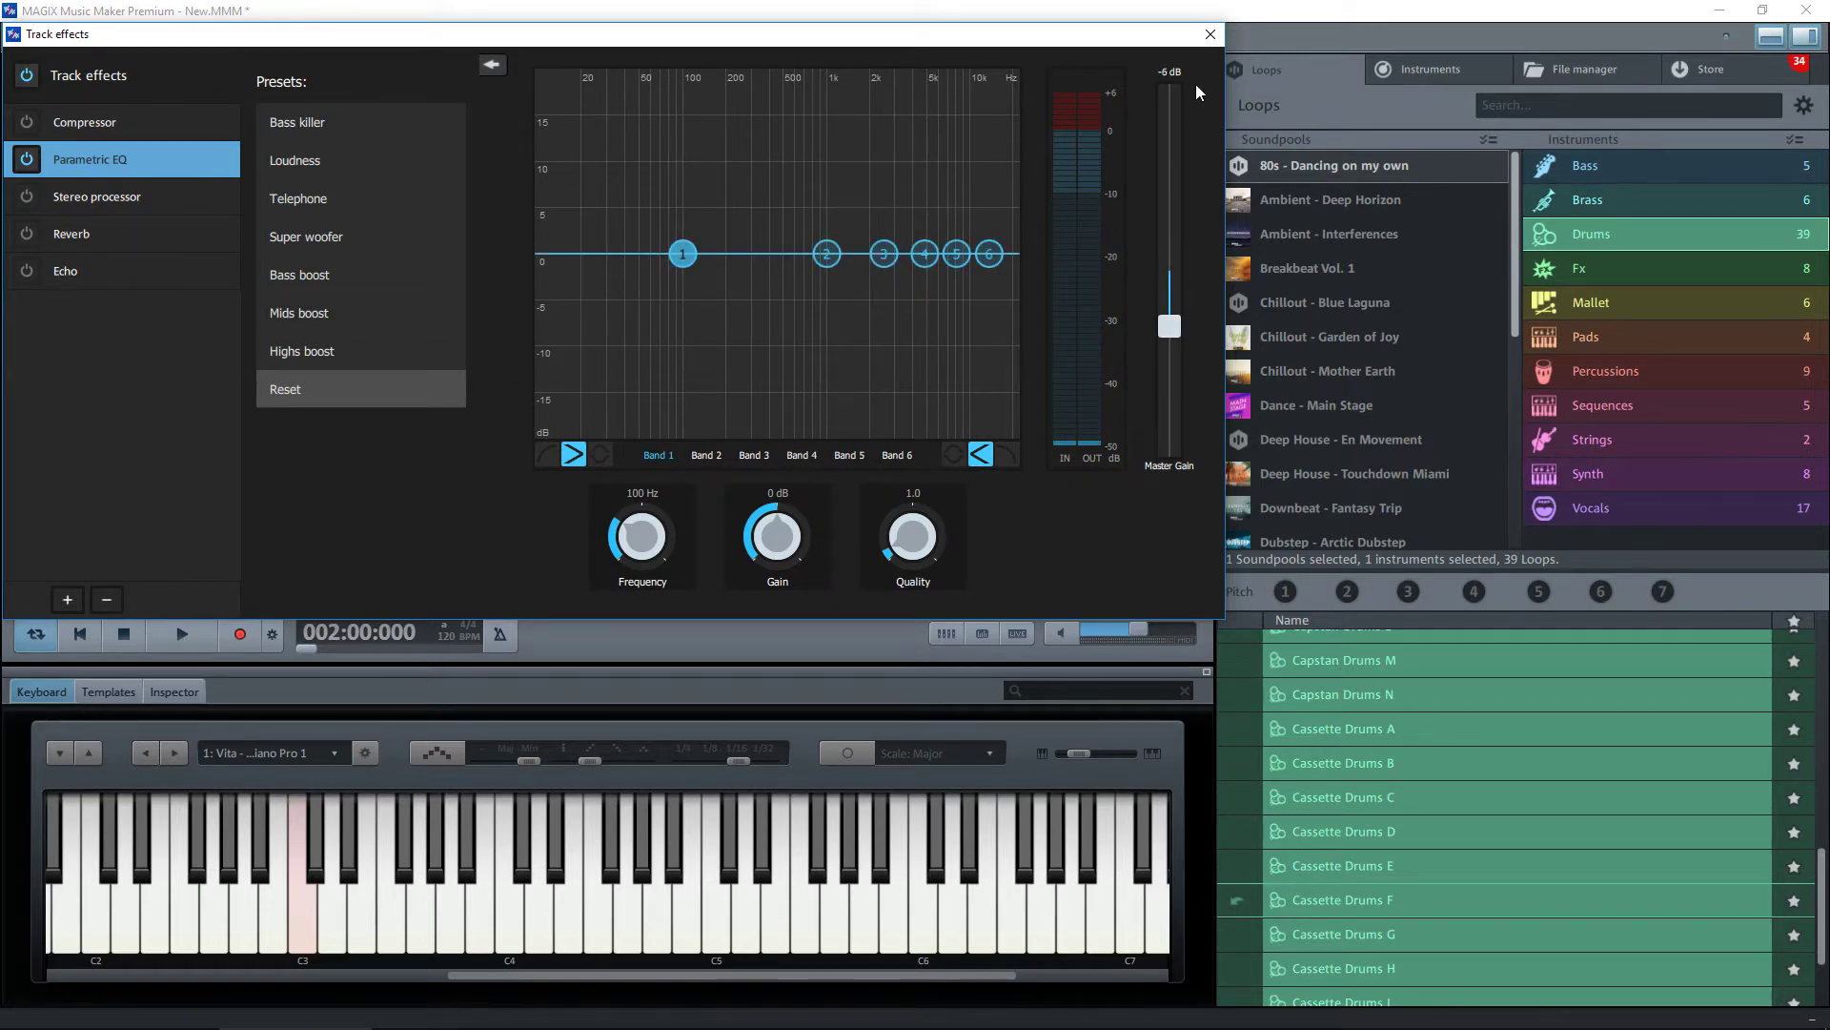
pyautogui.click(1209, 34)
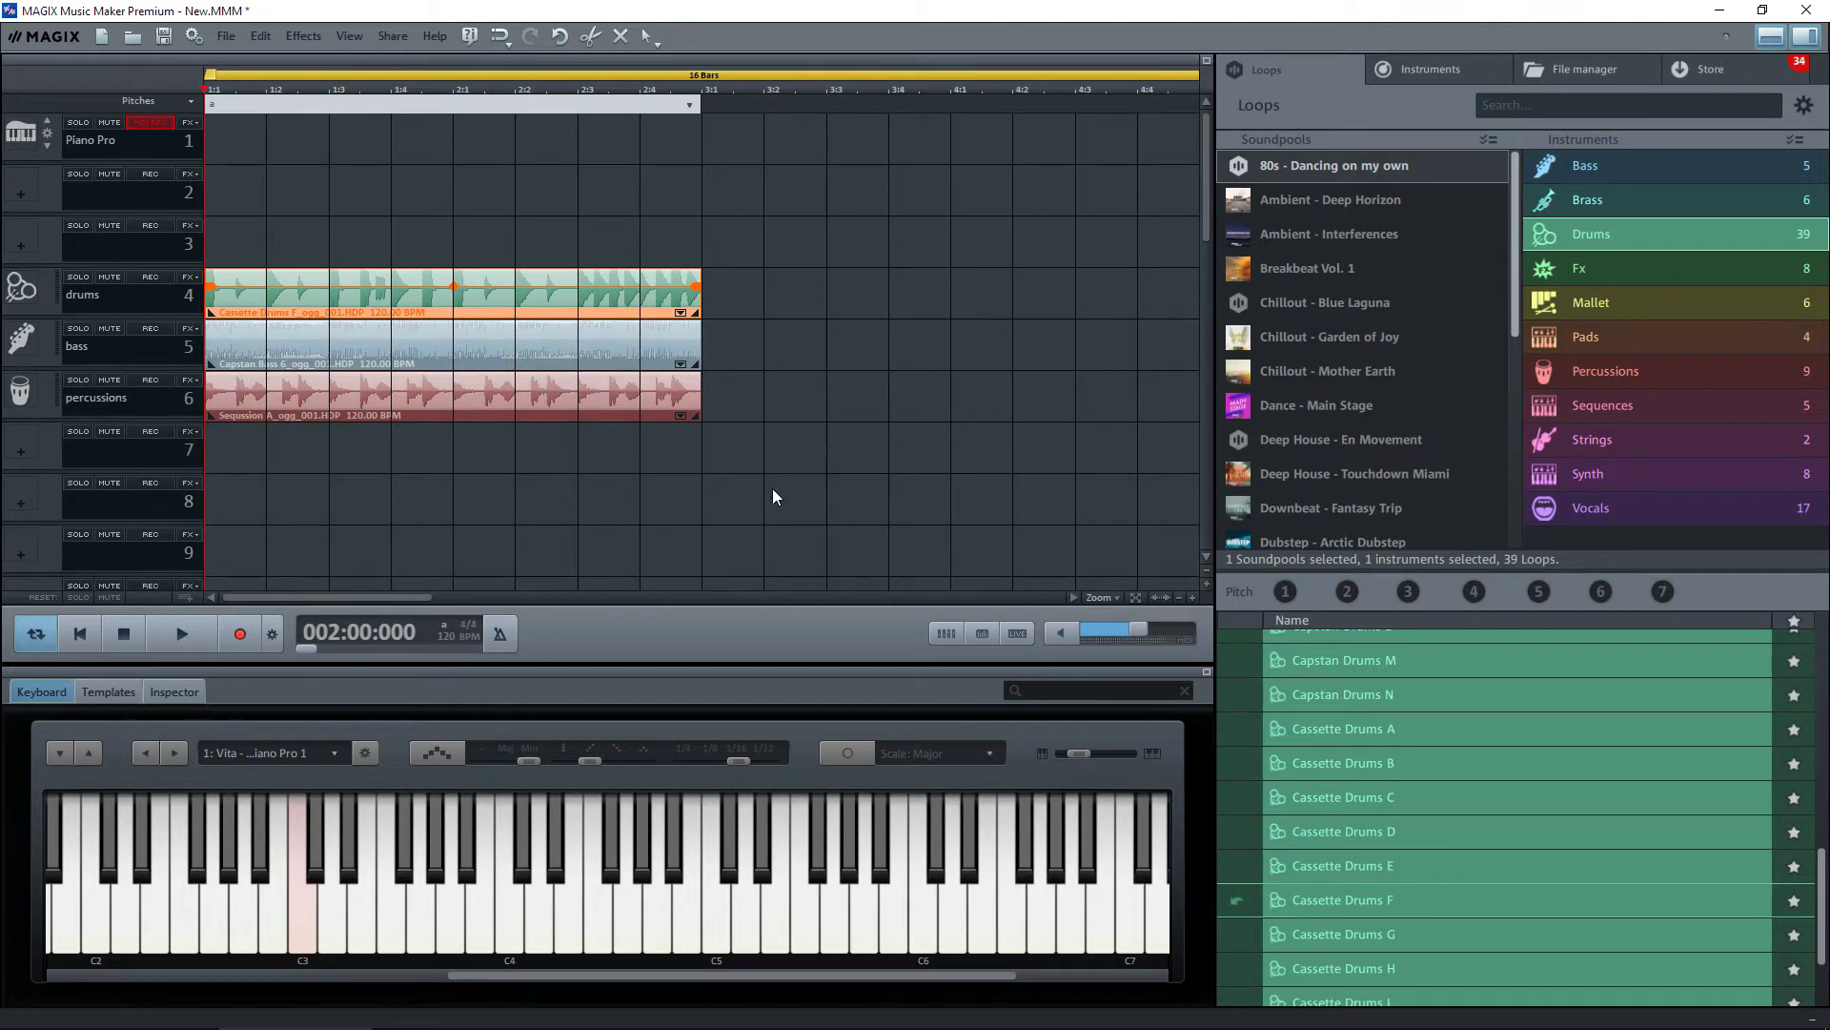
# Deselect the drum loop and play the arrangement from the start to hear the balance, stopping after the loops end
pyautogui.click(802, 427)
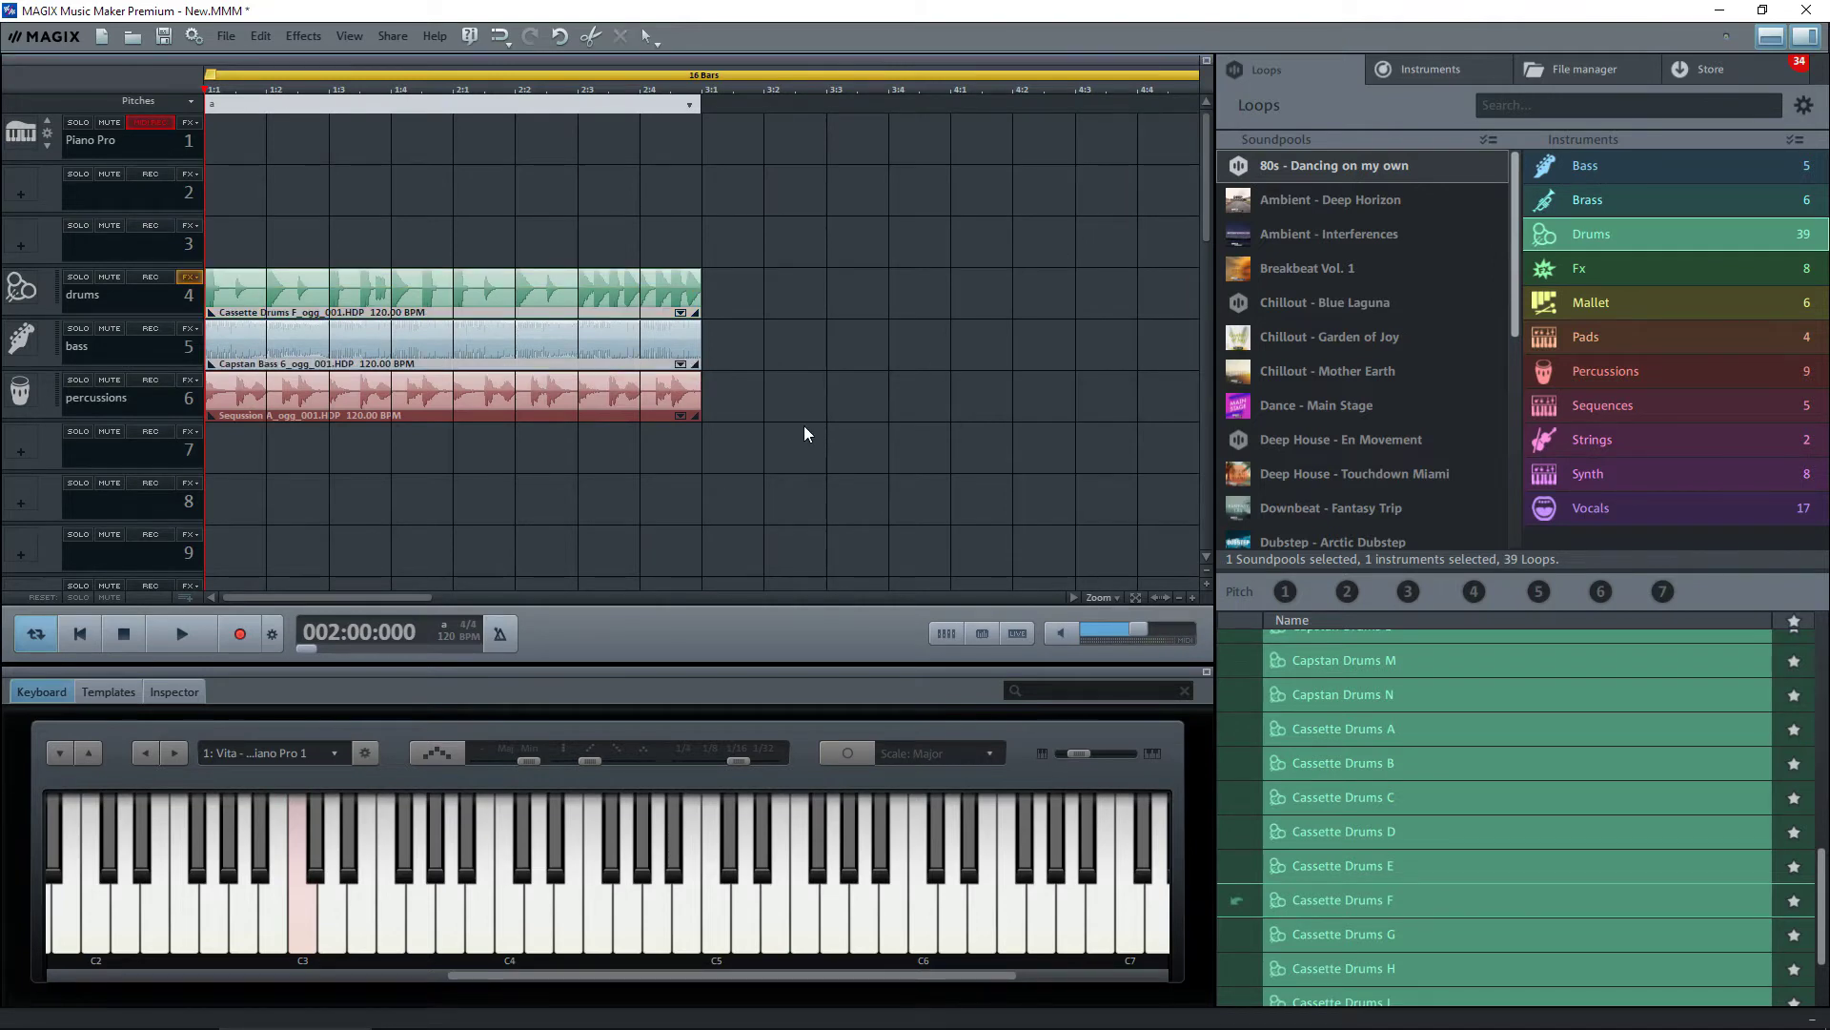
pyautogui.press('space')
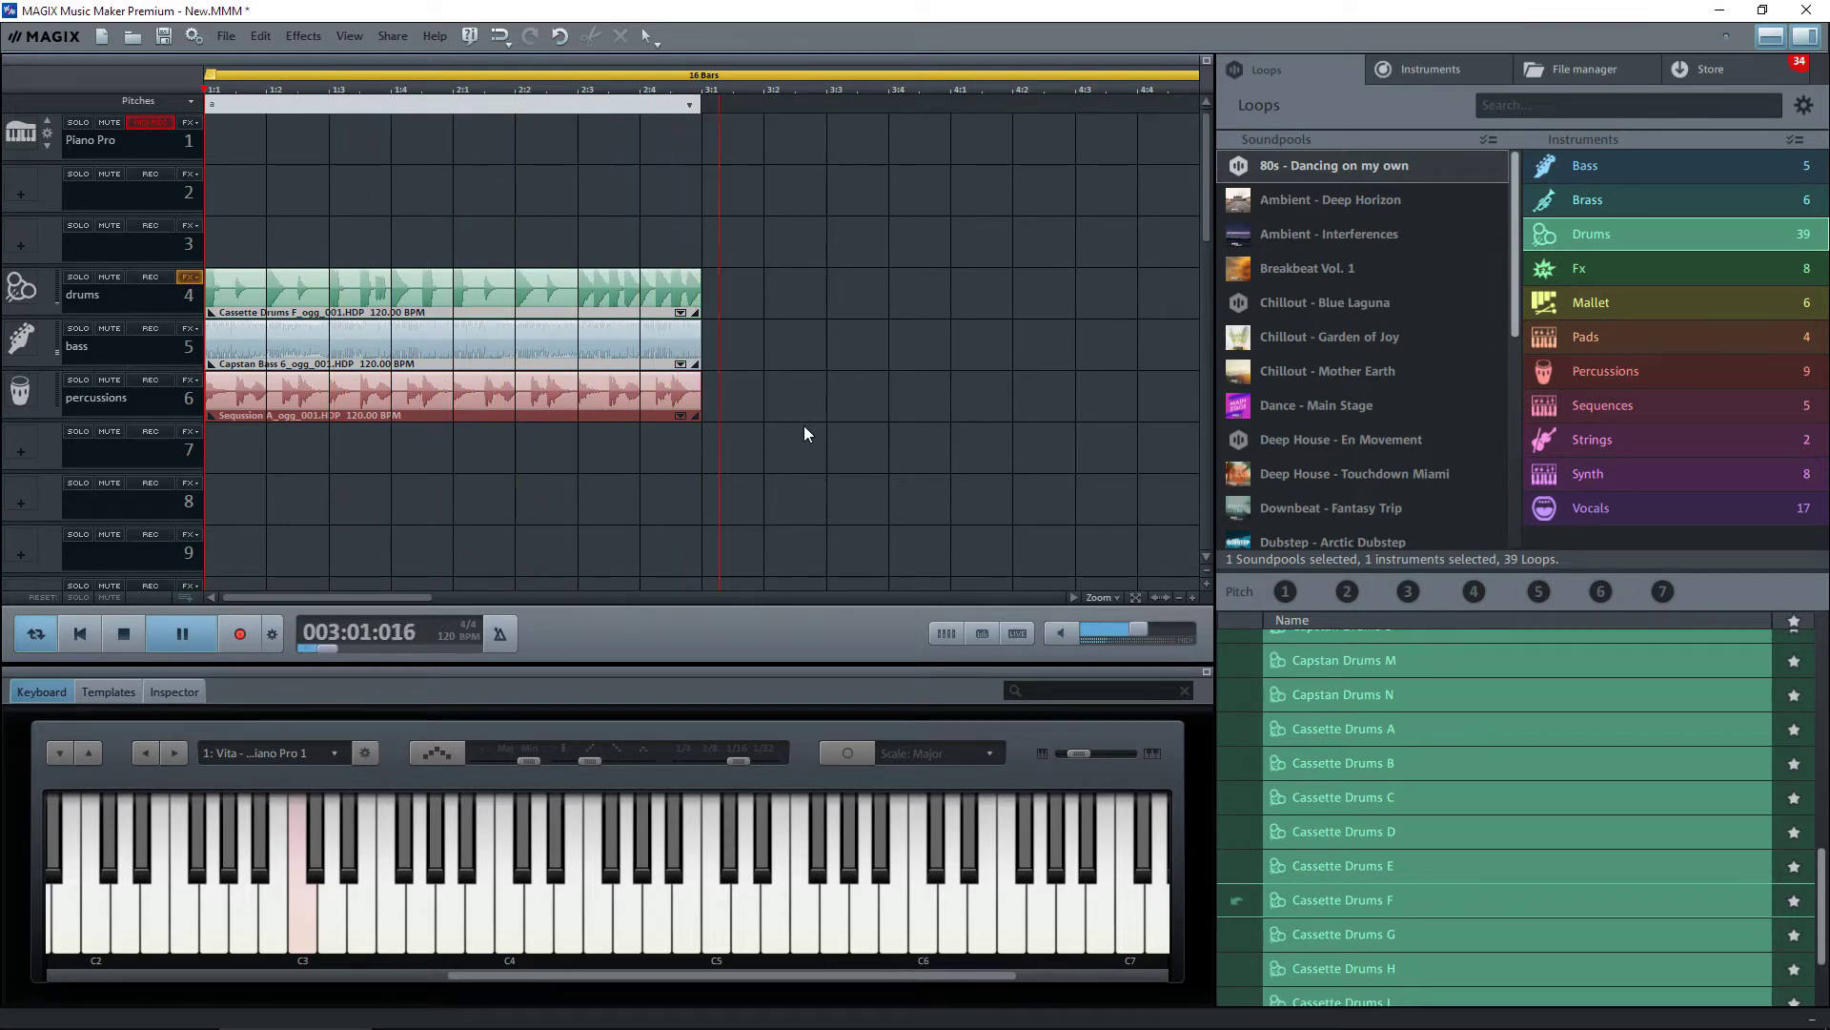
pyautogui.press('space')
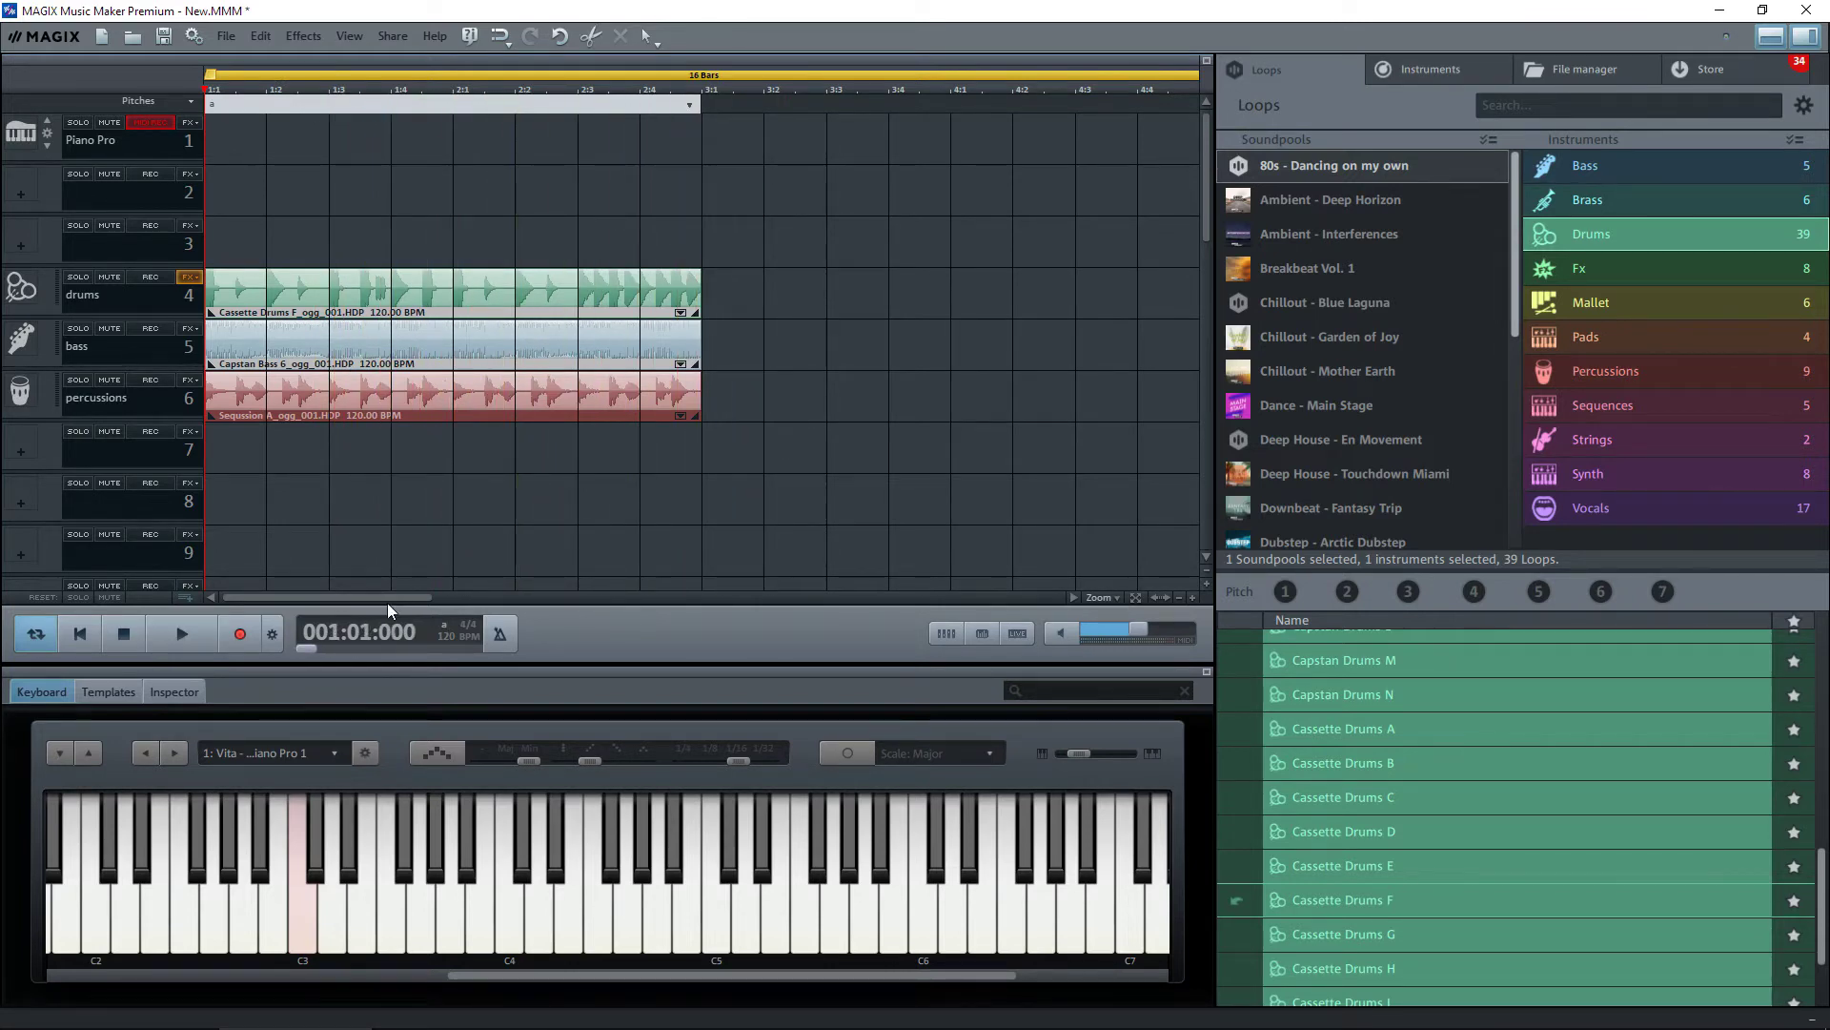
# Shorten the playback range from its end to the 2 bars covered by the loops and play it back
pyautogui.moveTo(388, 601); pyautogui.dragTo(1037, 601)
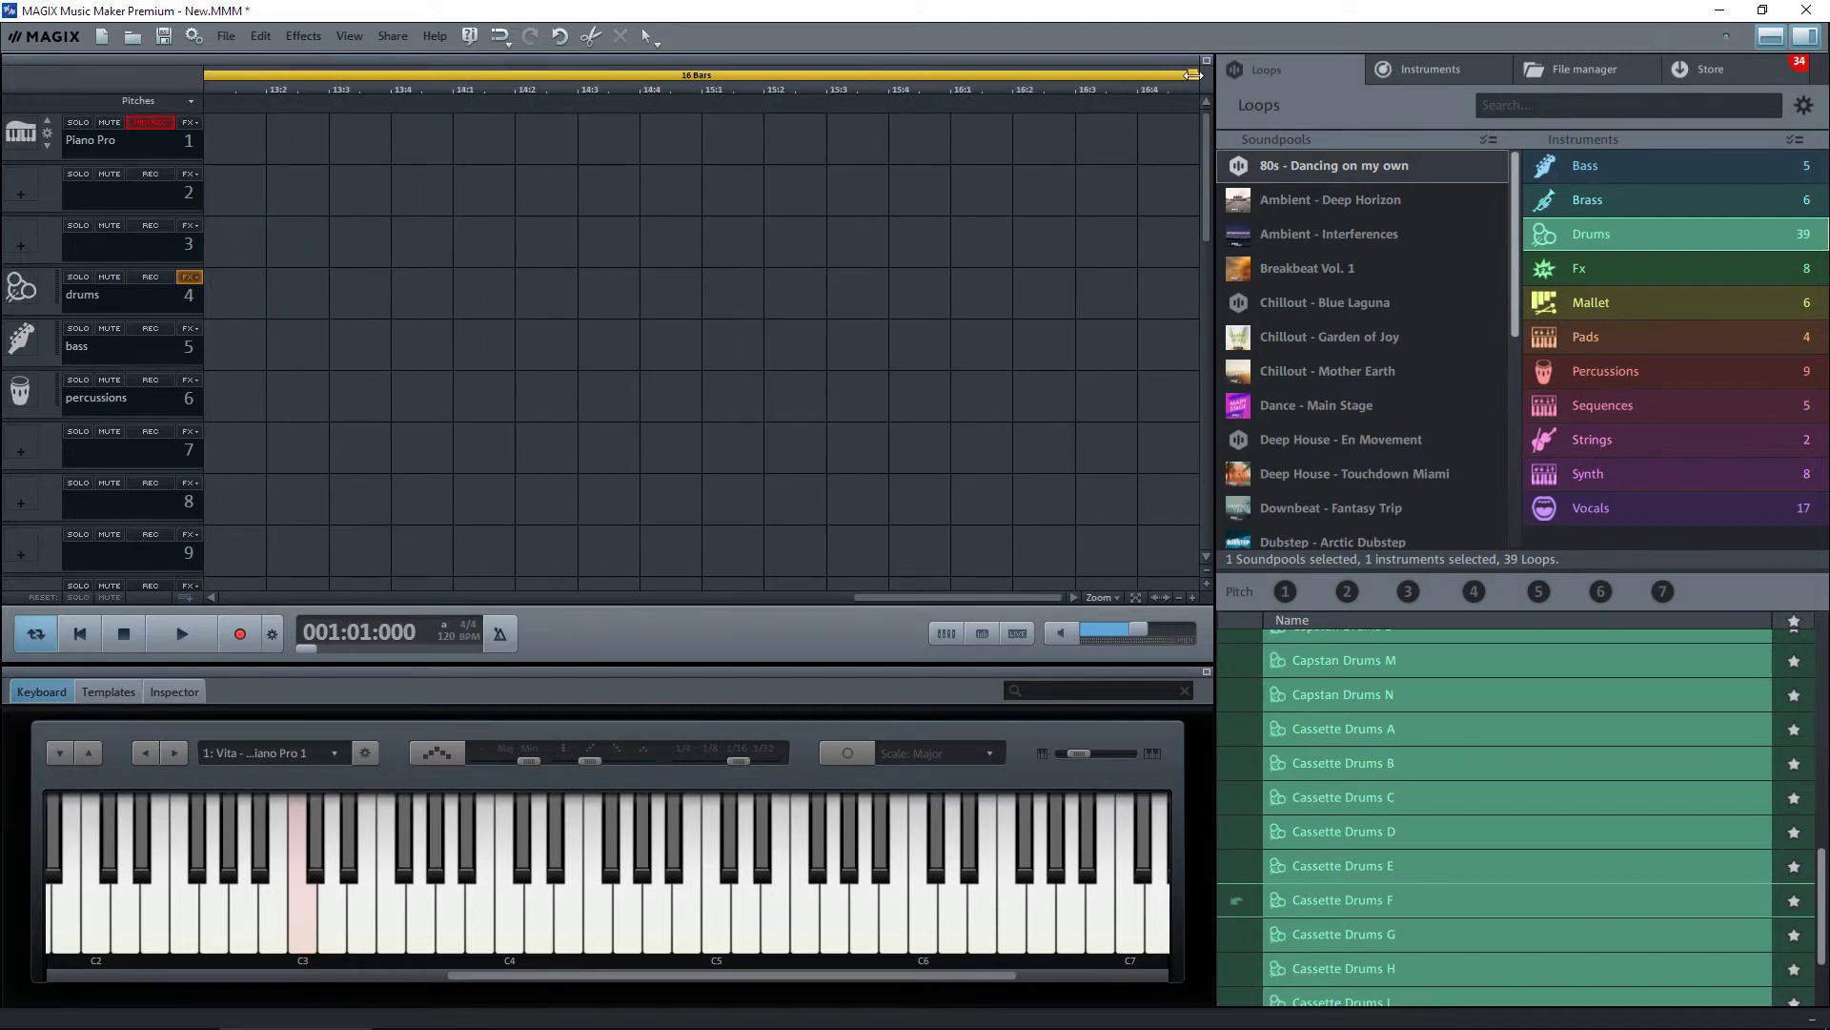
pyautogui.moveTo(1192, 75); pyautogui.dragTo(176, 77)
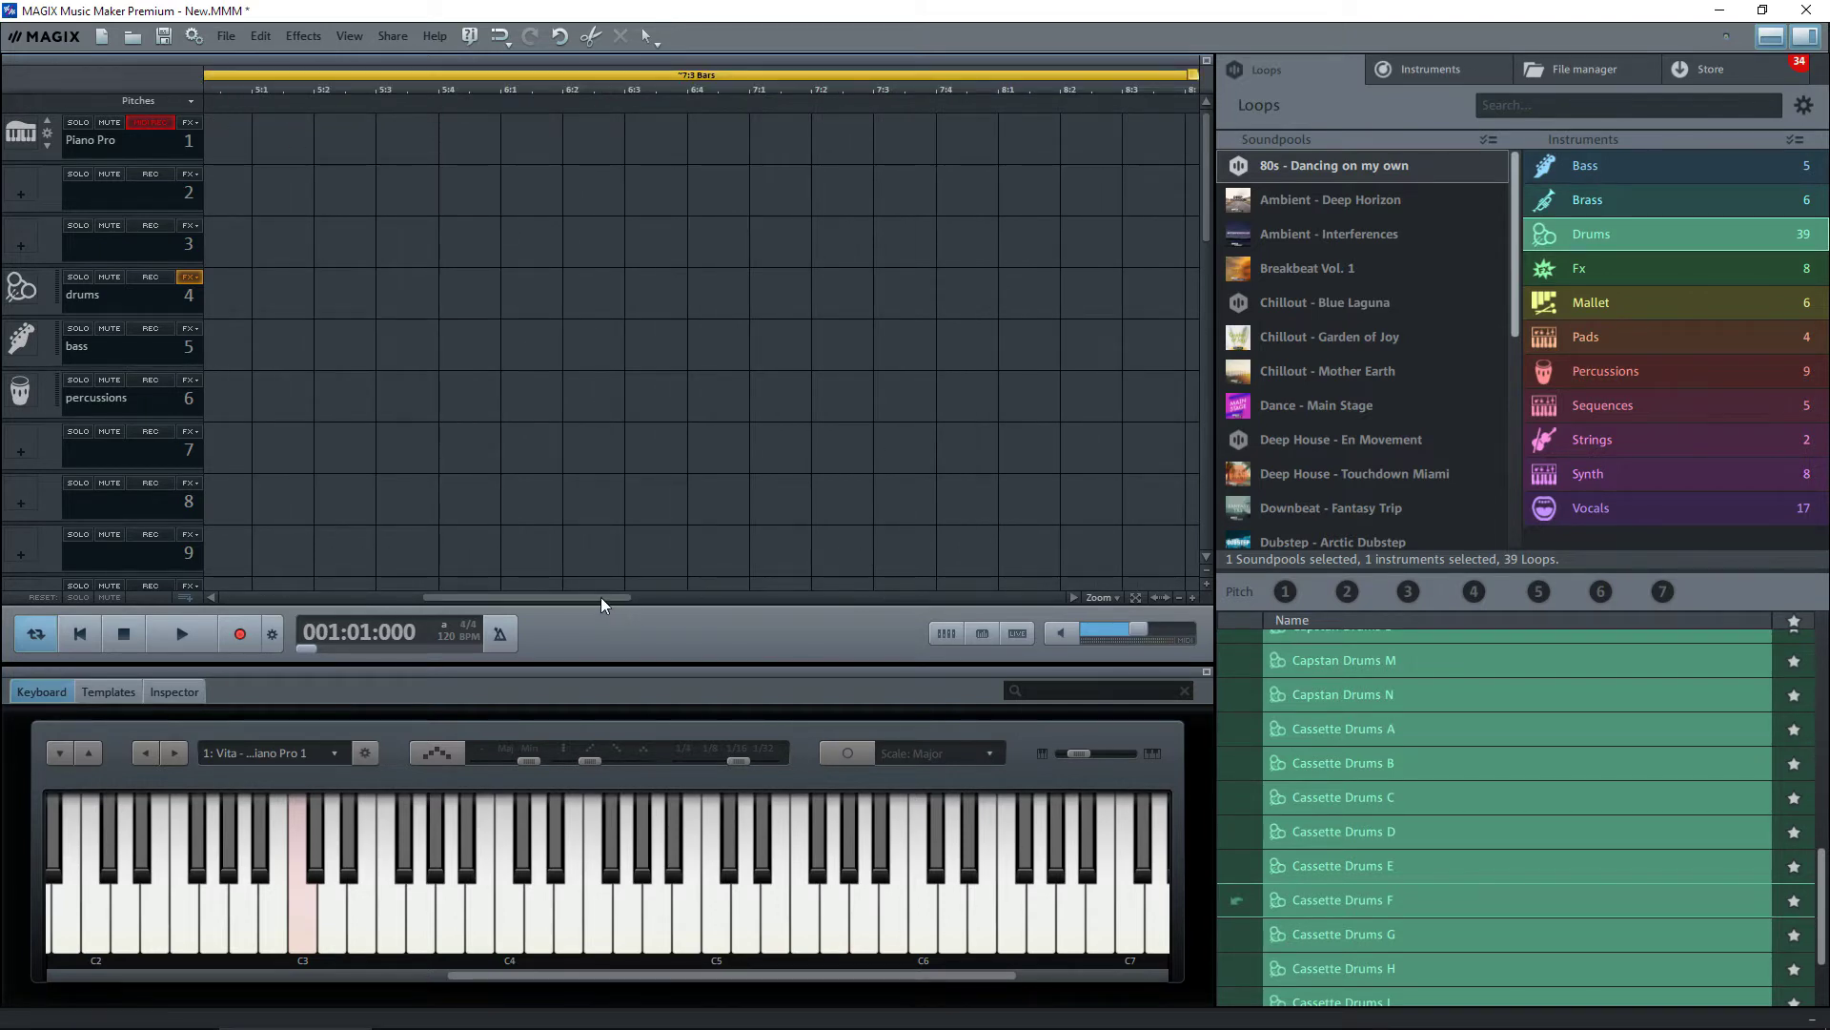
pyautogui.moveTo(1180, 77); pyautogui.dragTo(229, 80)
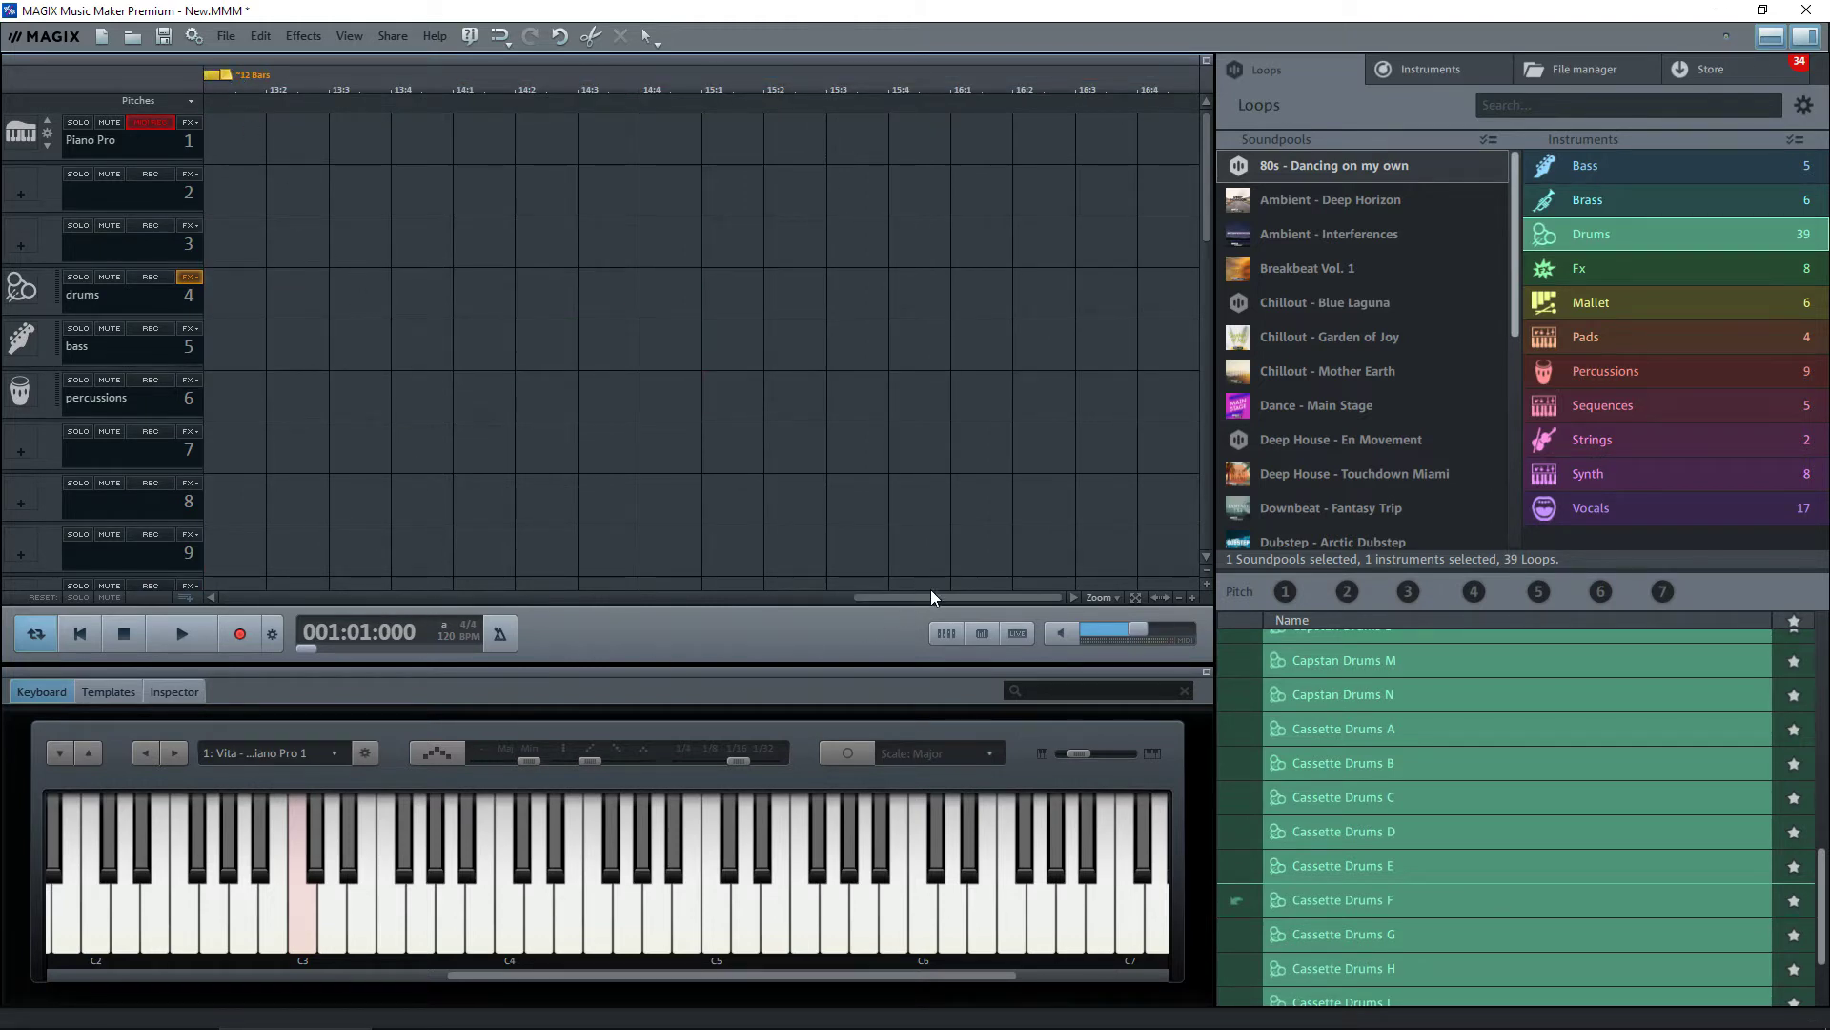
pyautogui.moveTo(941, 598); pyautogui.dragTo(742, 604)
pyautogui.moveTo(1180, 78); pyautogui.dragTo(697, 95)
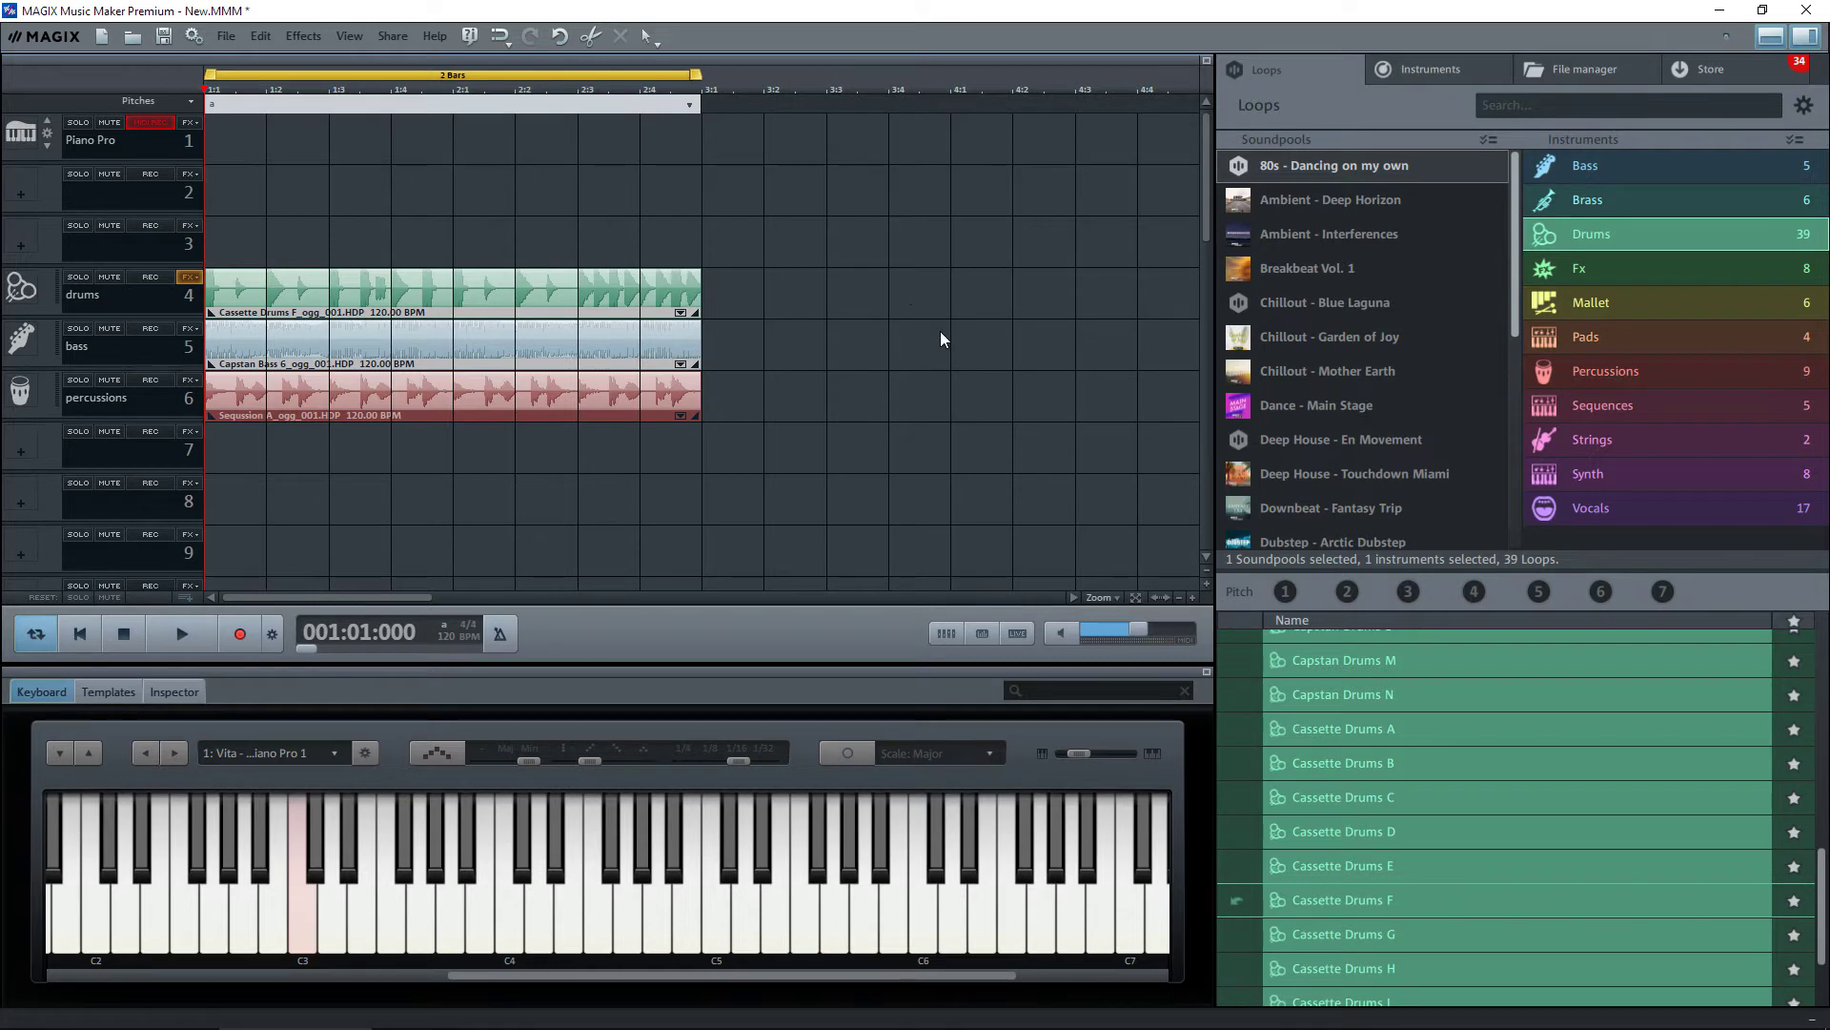
pyautogui.press('space')
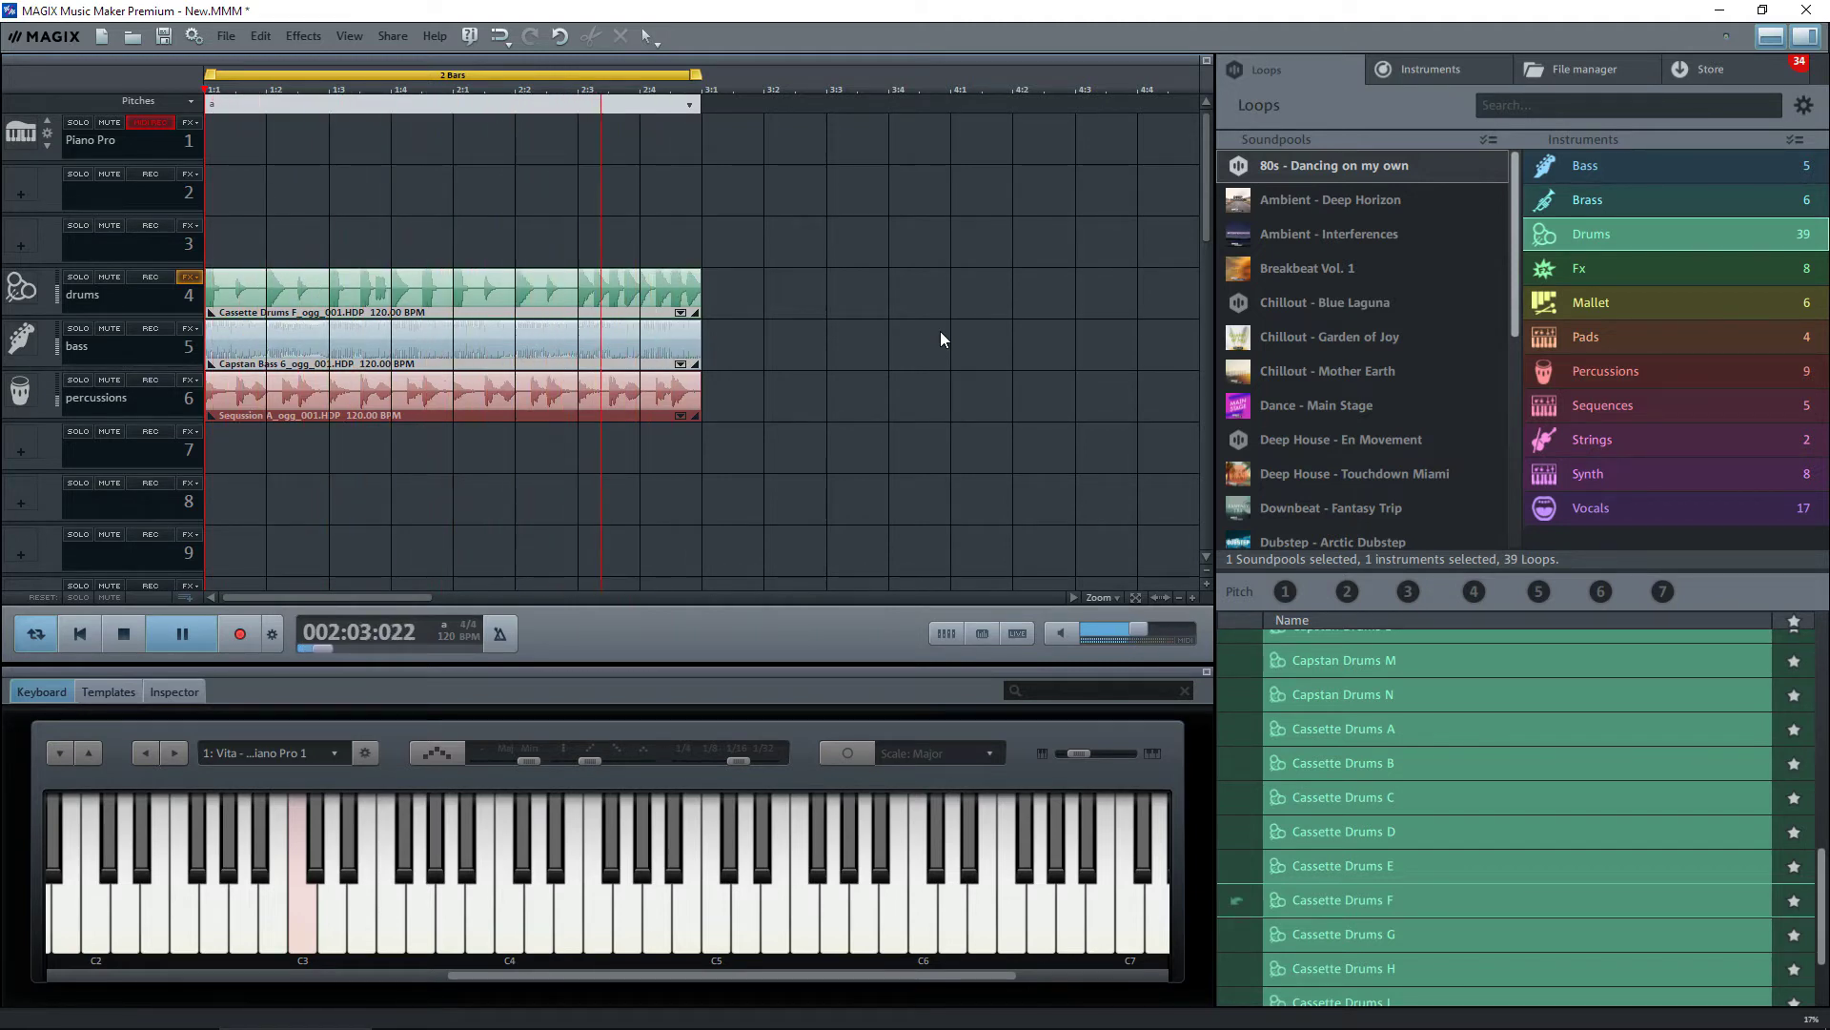
pyautogui.press('space')
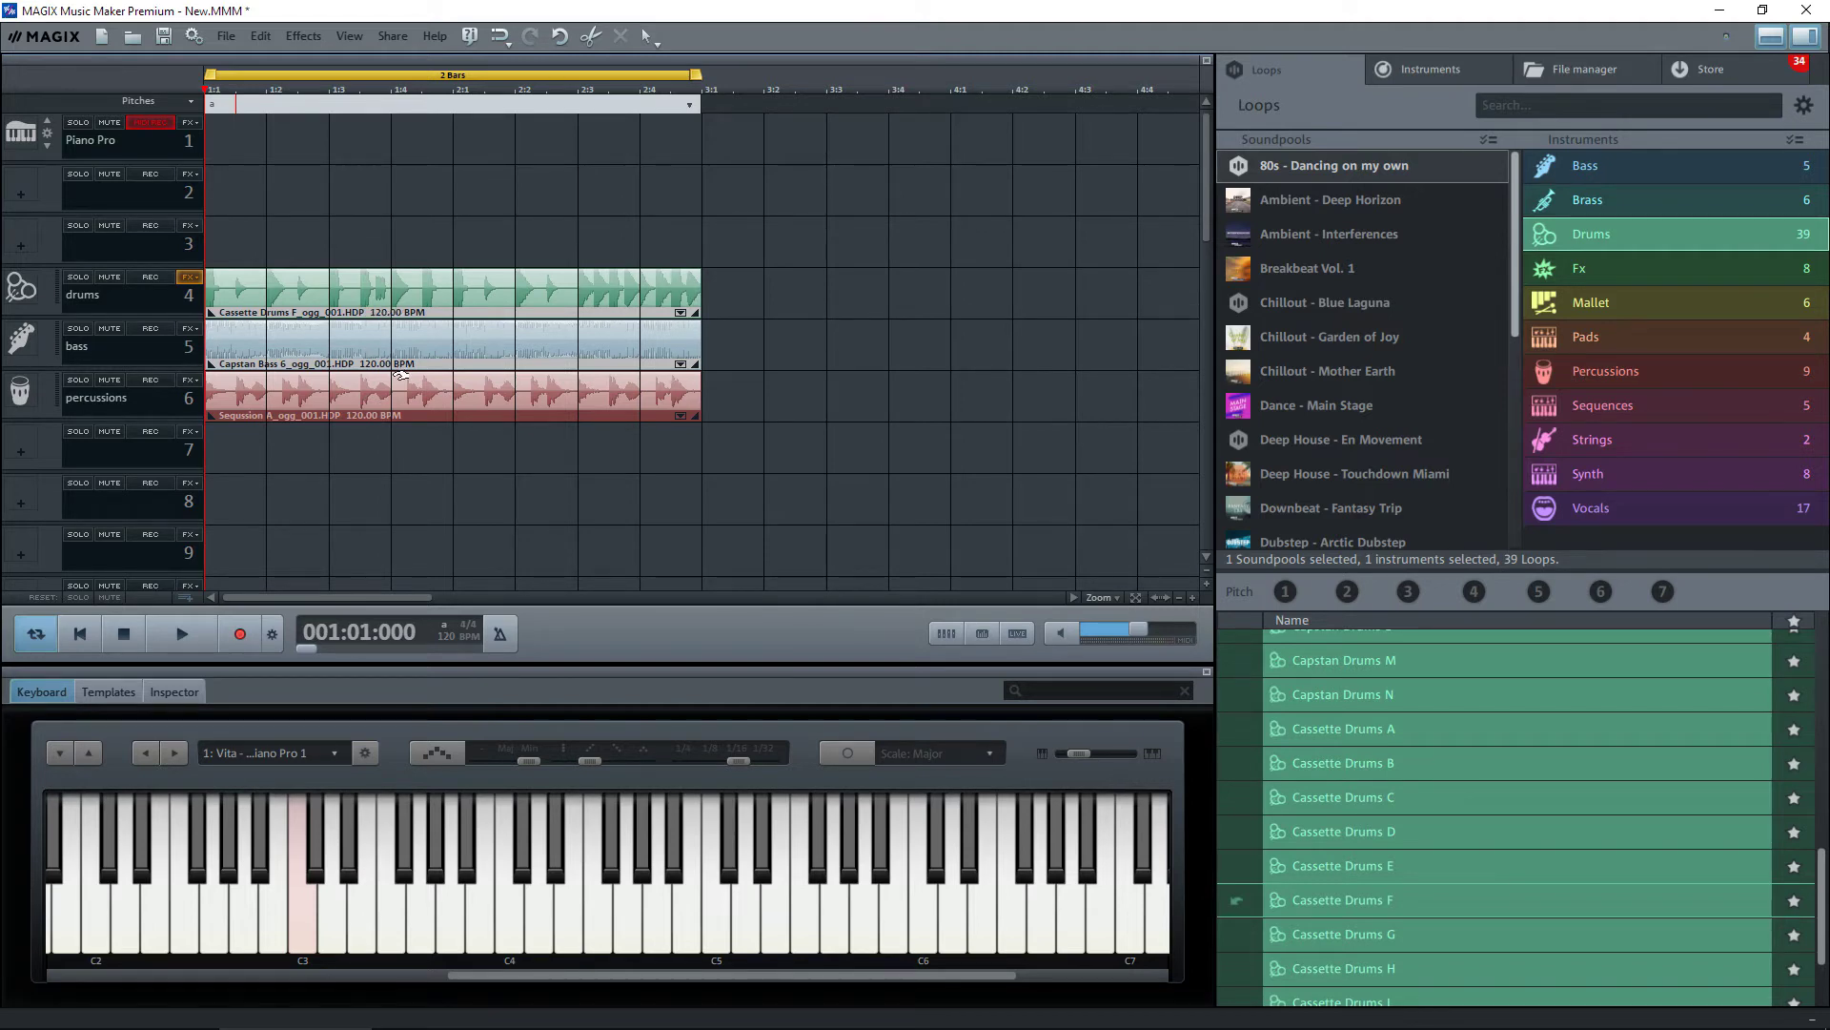
# Set the project tempo to 100 BPM and play the loops at the new speed
pyautogui.click(471, 637)
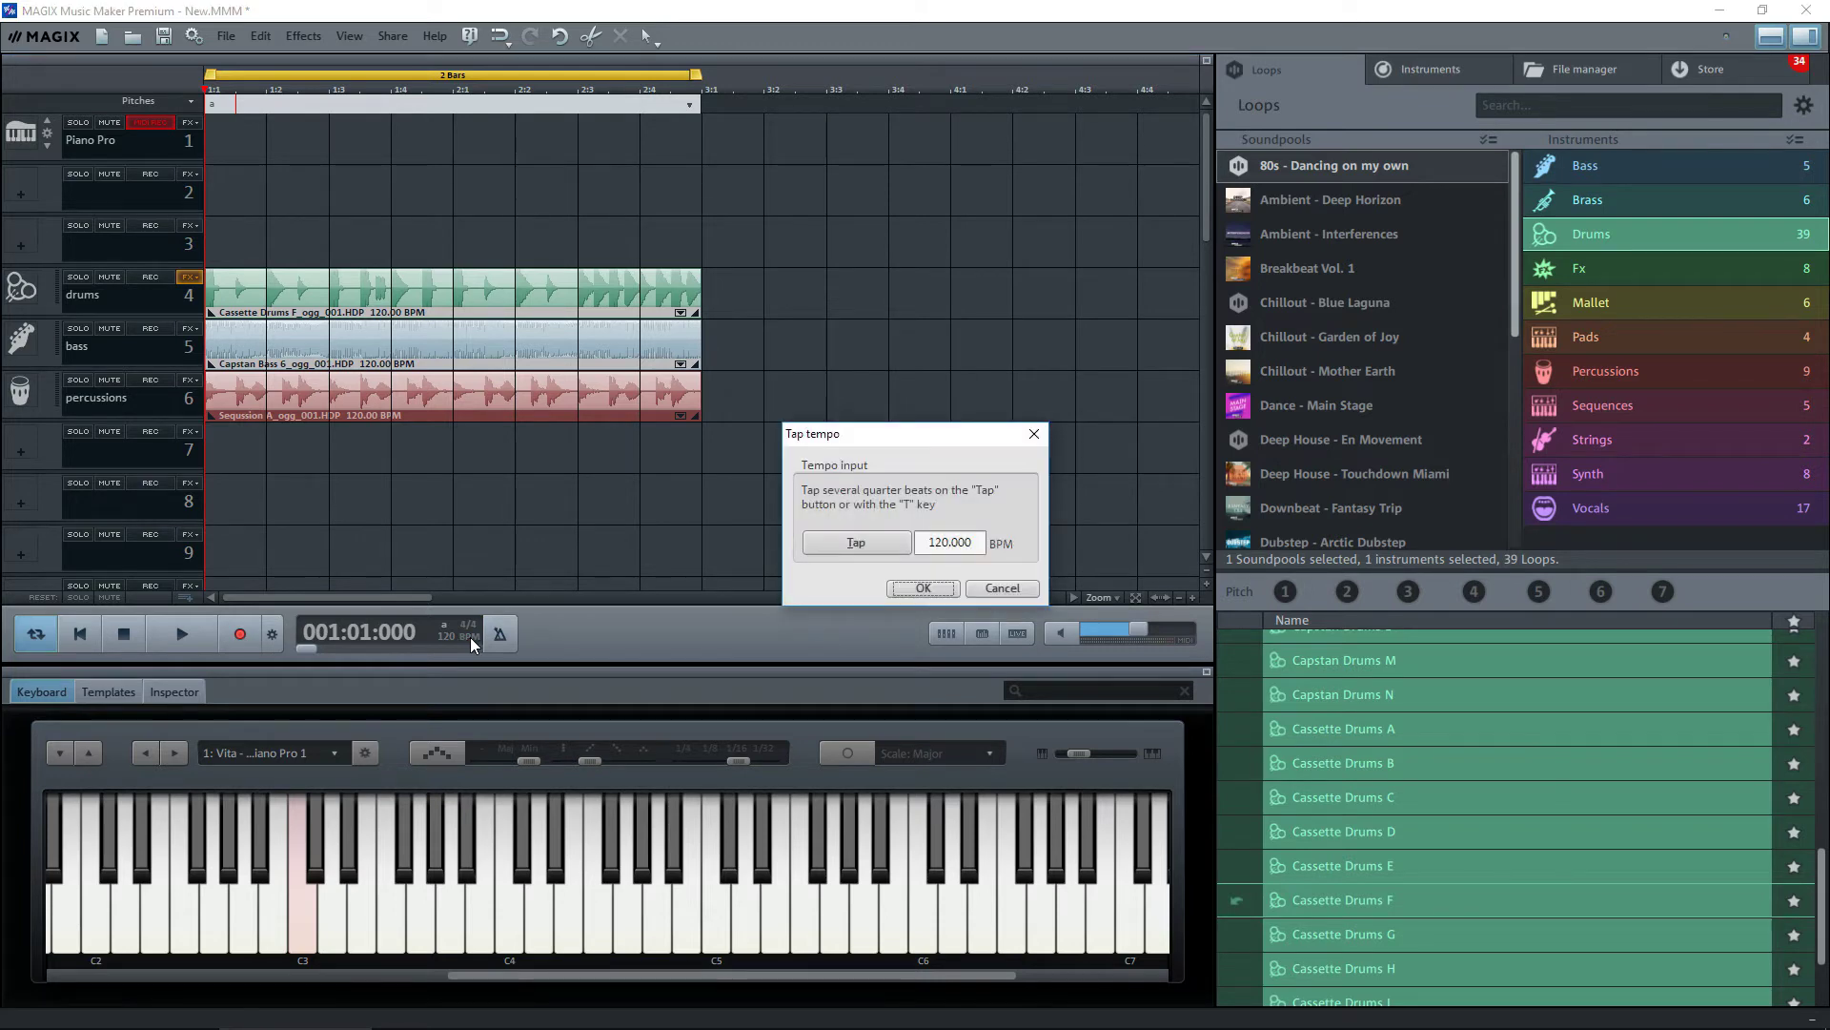
pyautogui.moveTo(976, 542); pyautogui.dragTo(884, 545)
pyautogui.write('150')
pyautogui.press('Return')
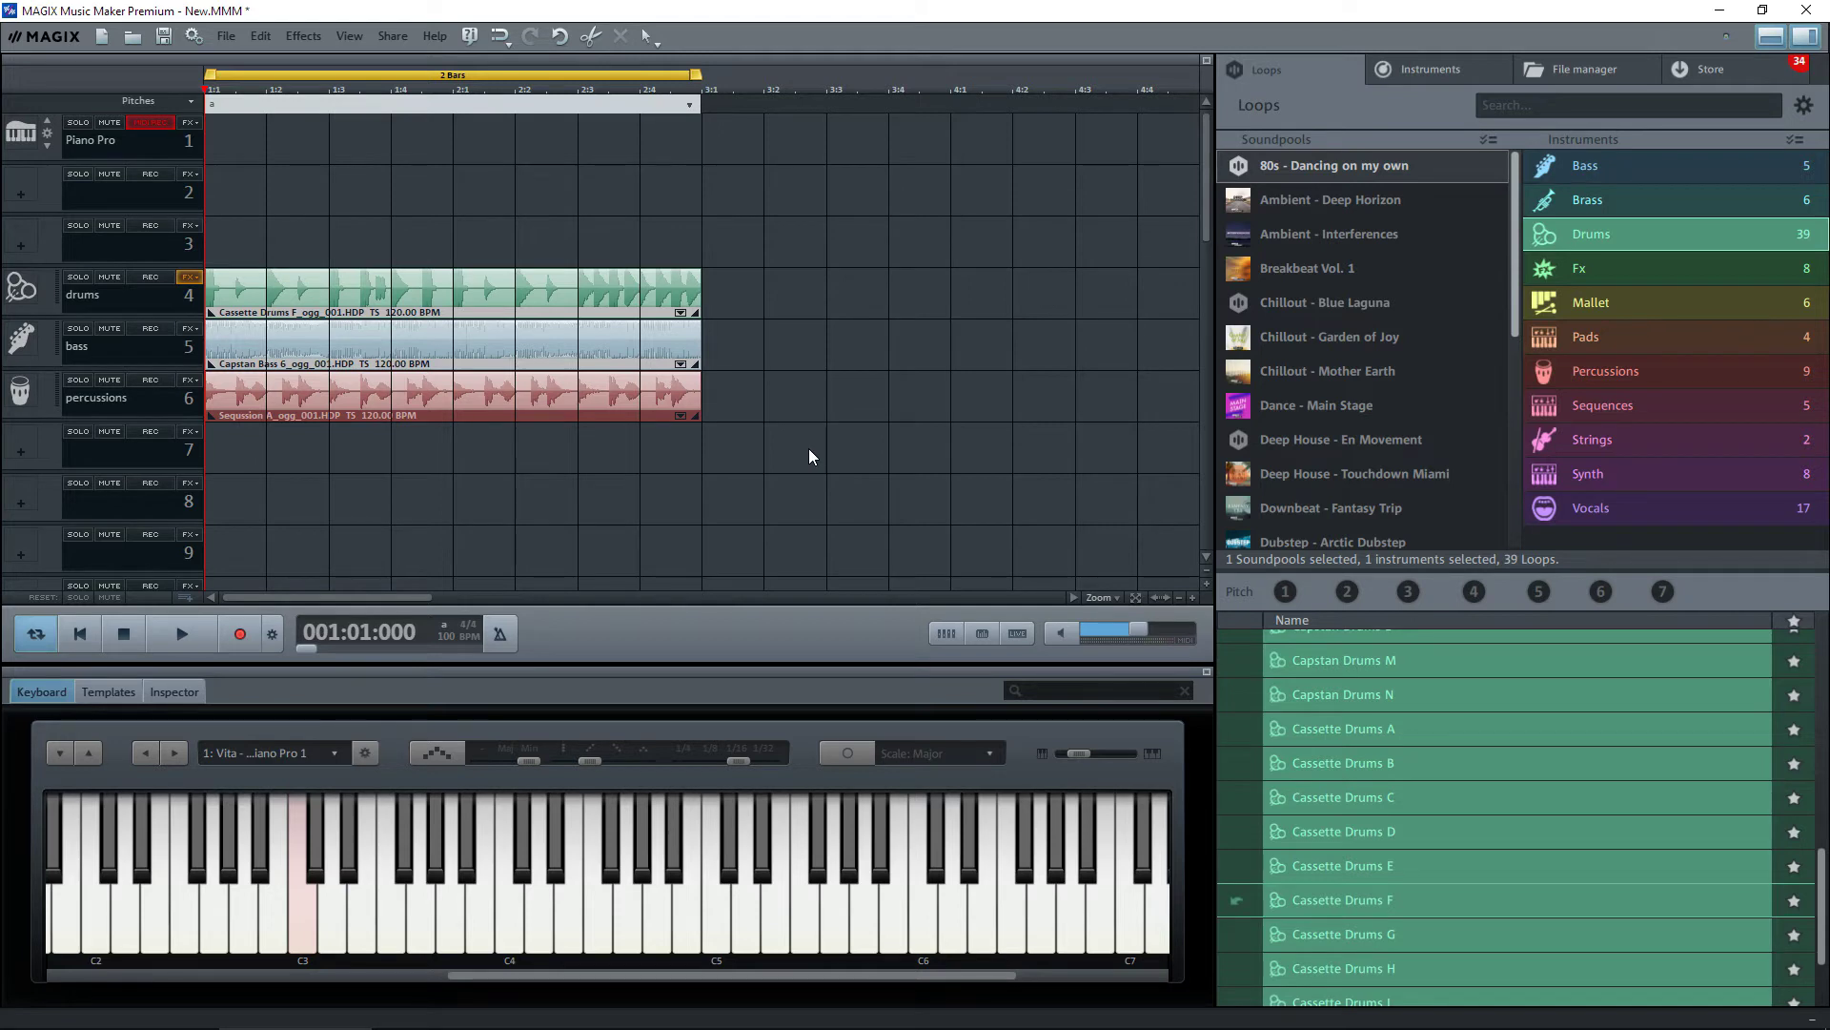
pyautogui.press('space')
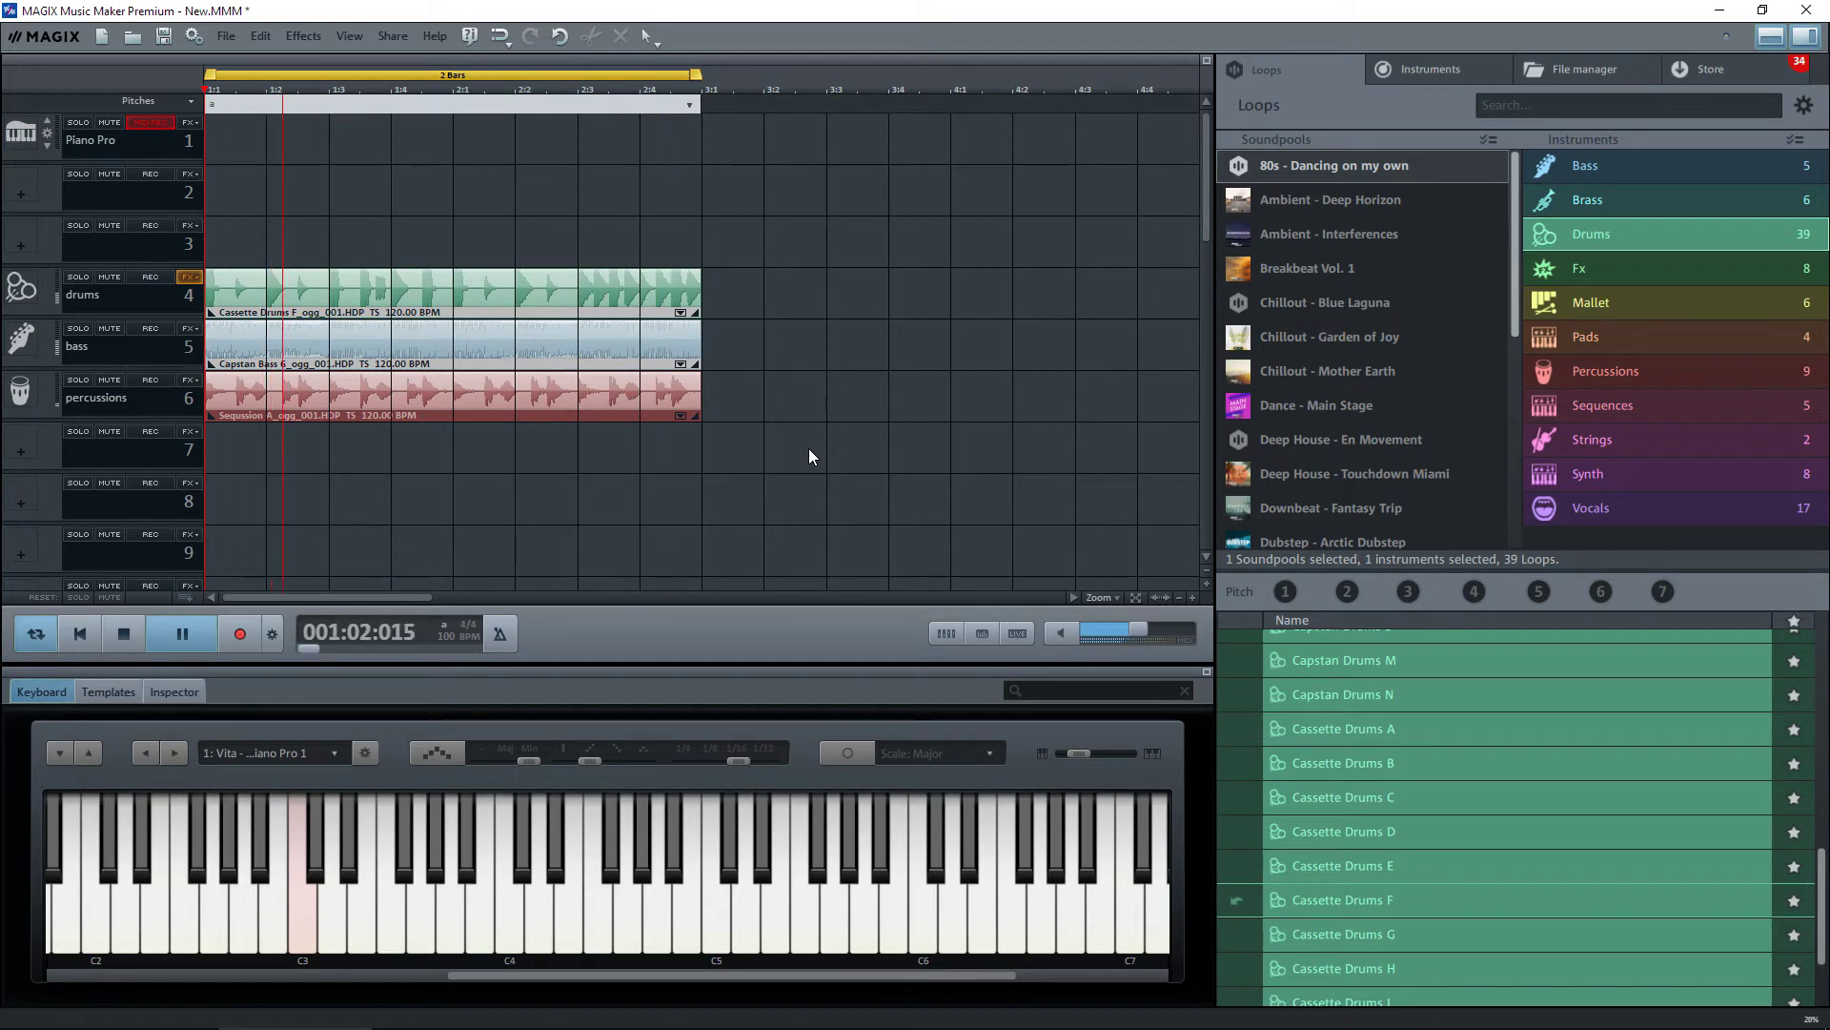
pyautogui.press('space')
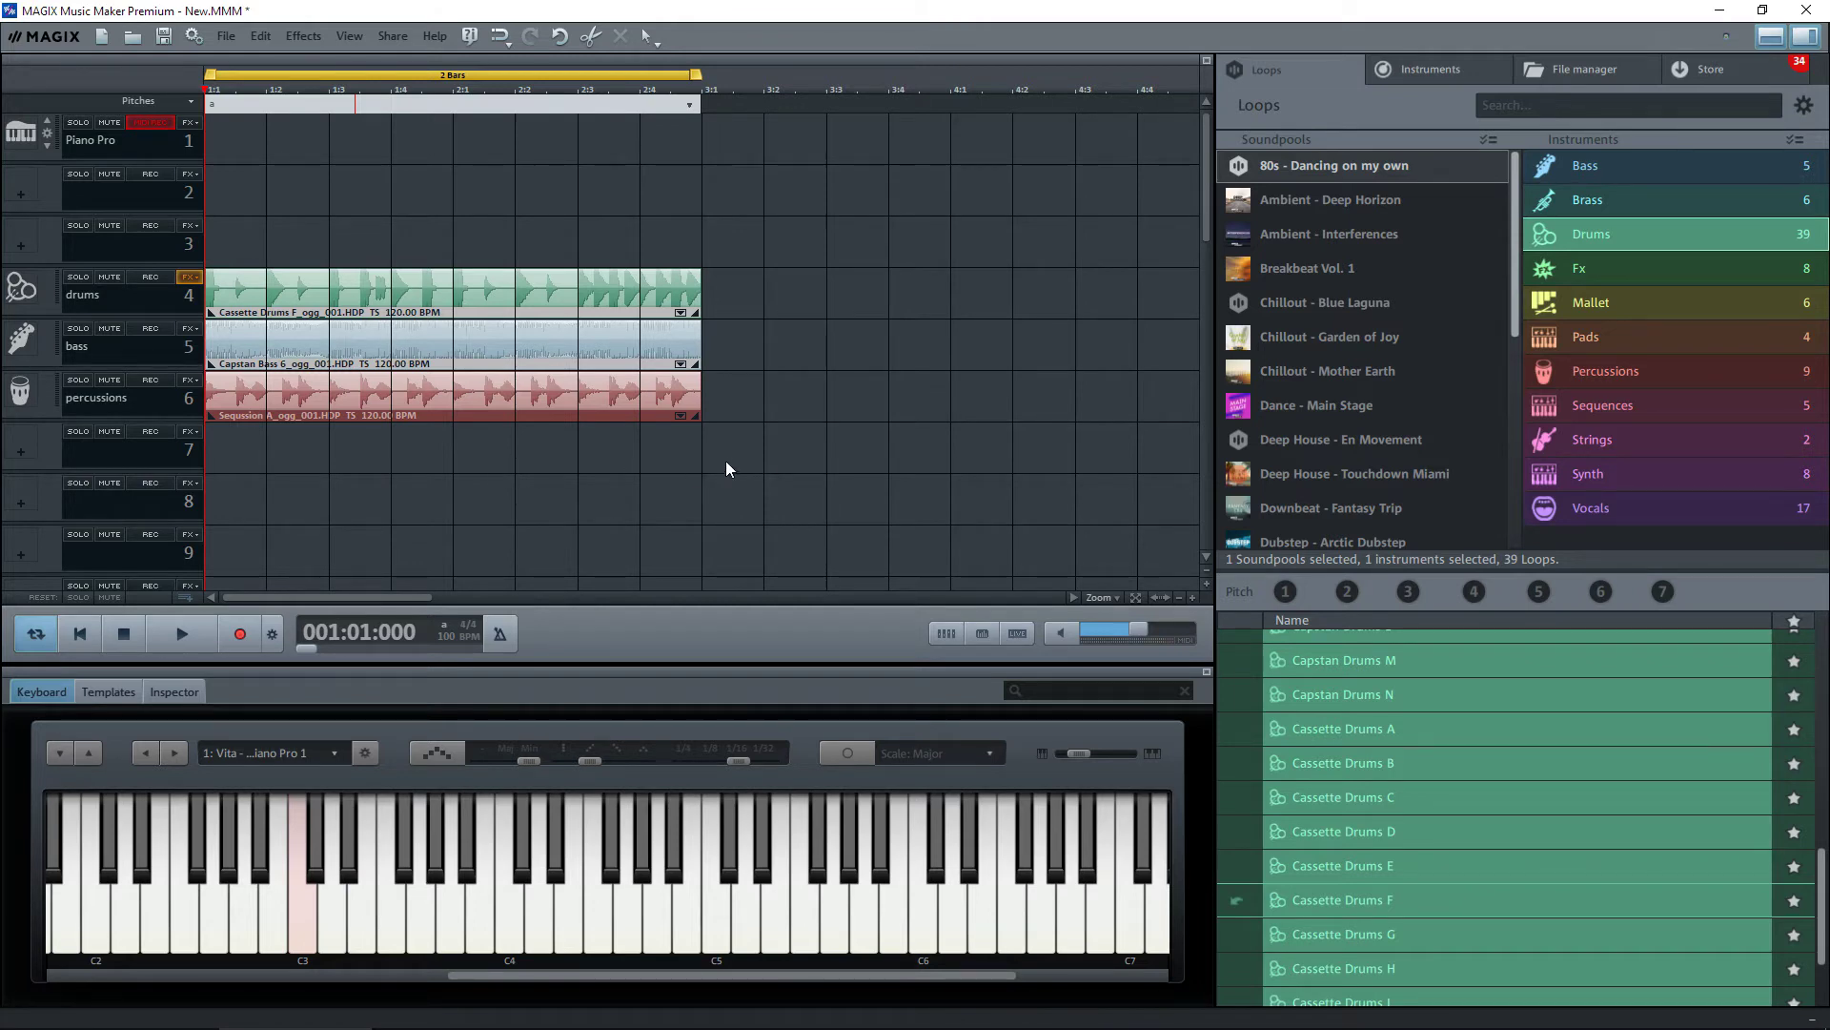
# Preview The Backing sequence loop, place it at the start of track 8 and select the clip
pyautogui.click(1611, 405)
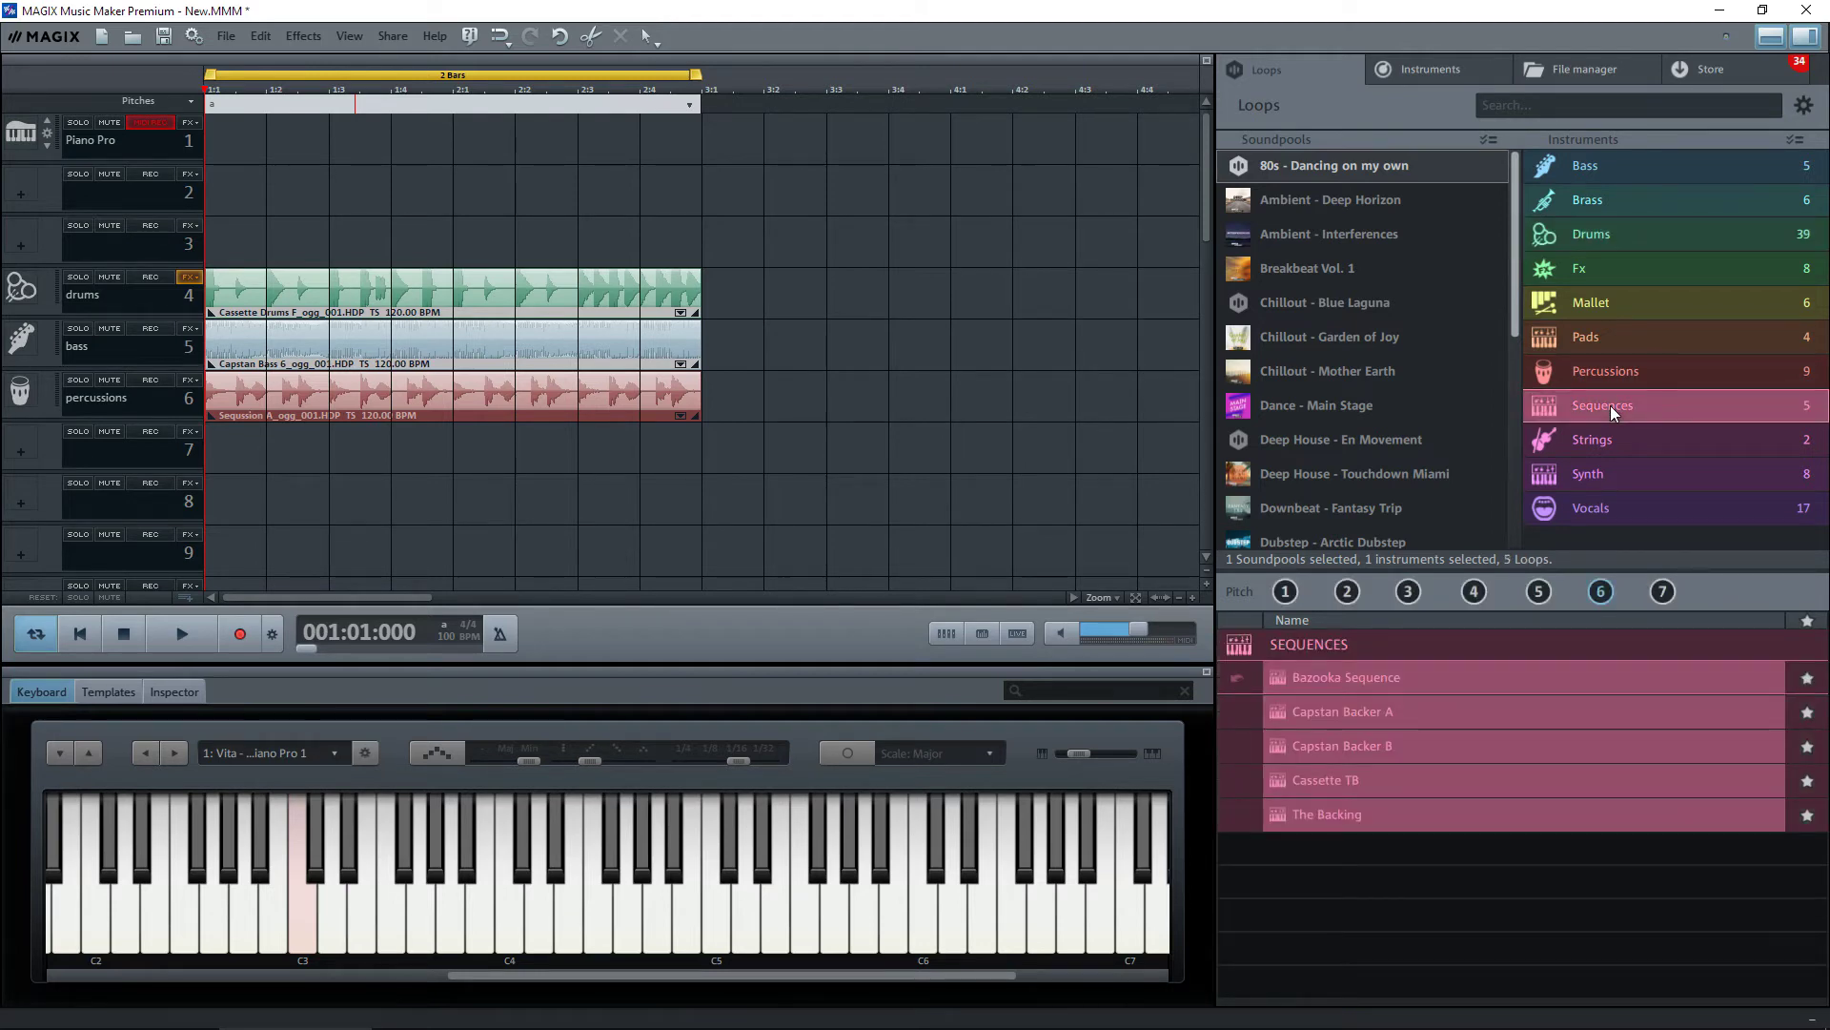
pyautogui.click(1325, 815)
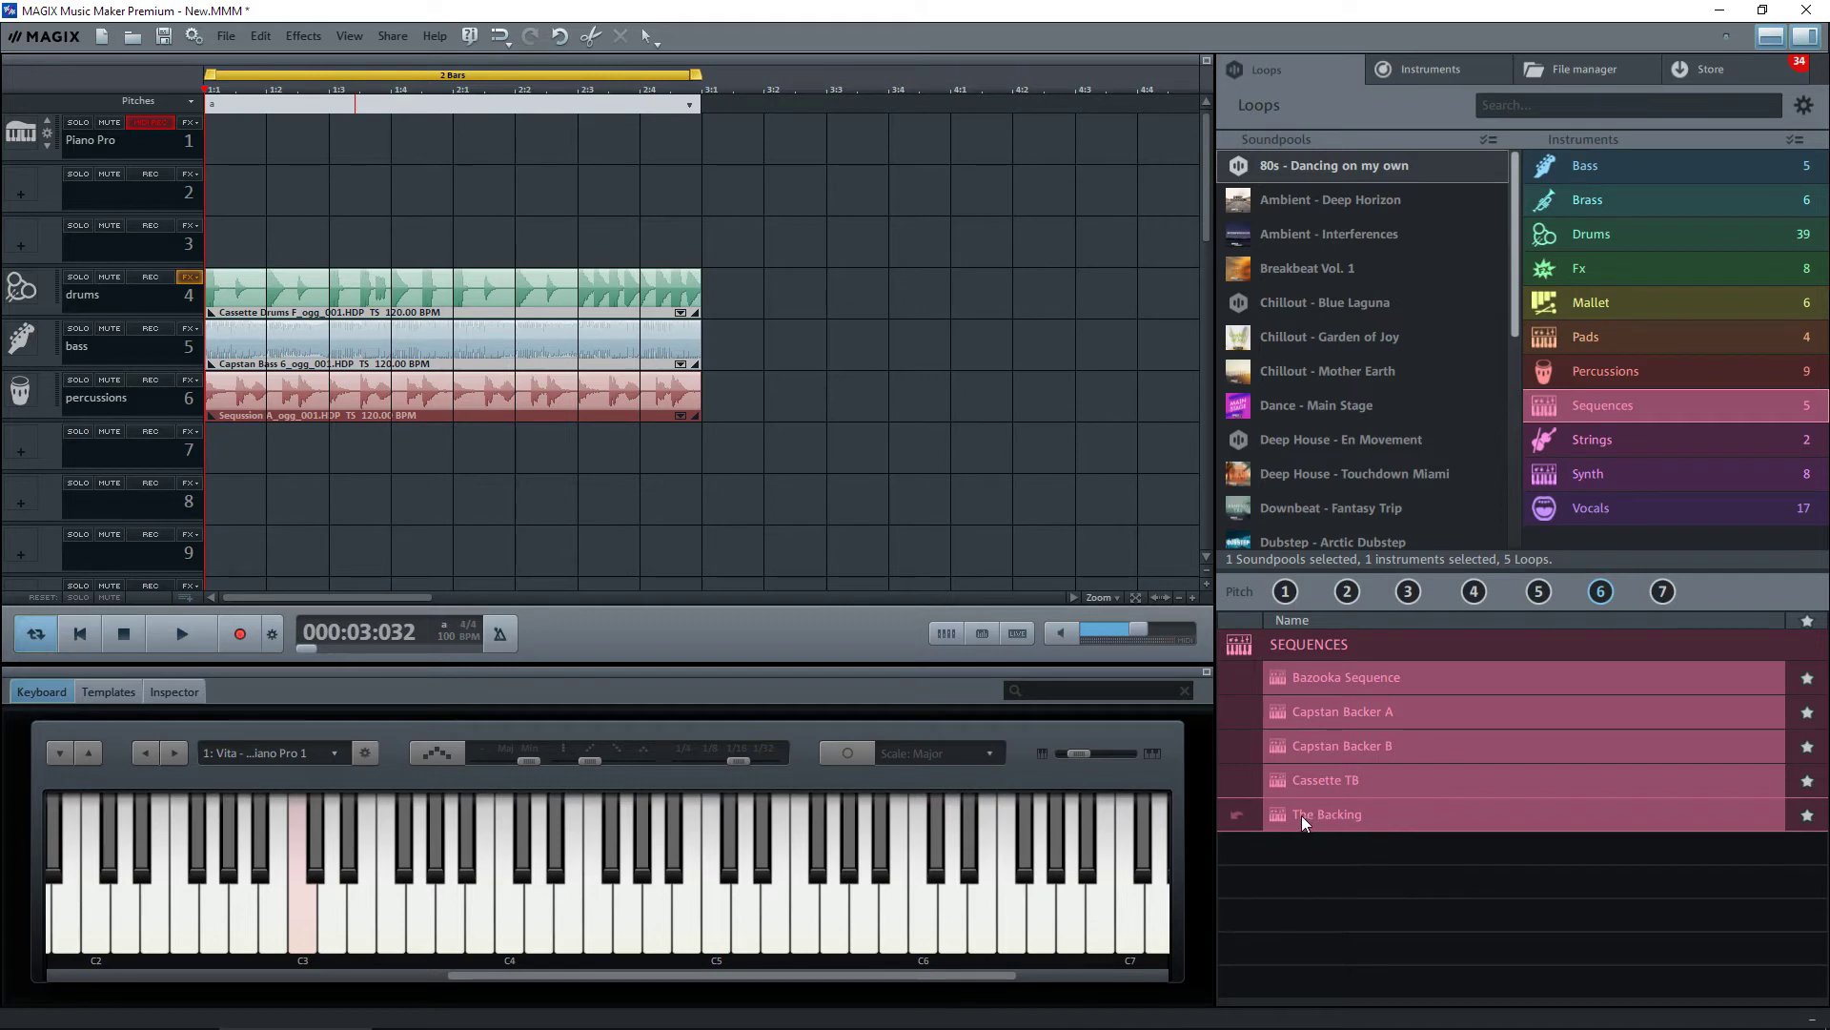
pyautogui.moveTo(1308, 815); pyautogui.dragTo(238, 502)
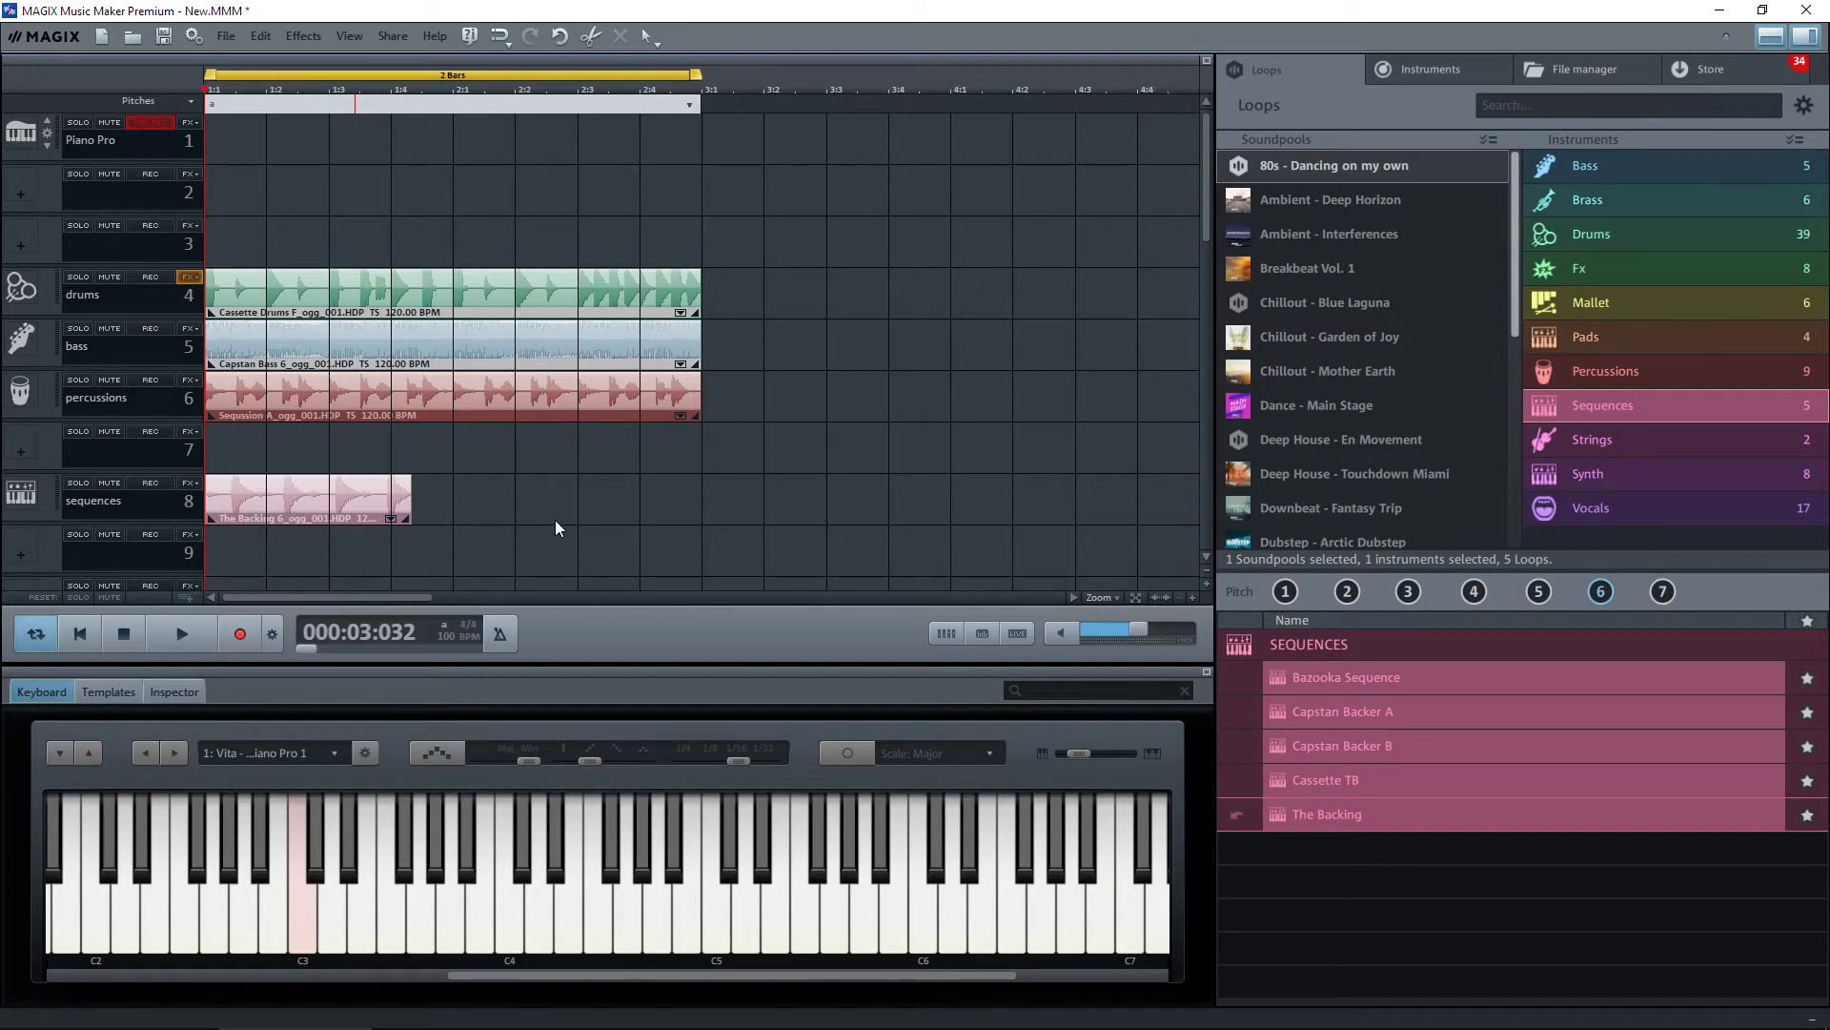
pyautogui.click(366, 500)
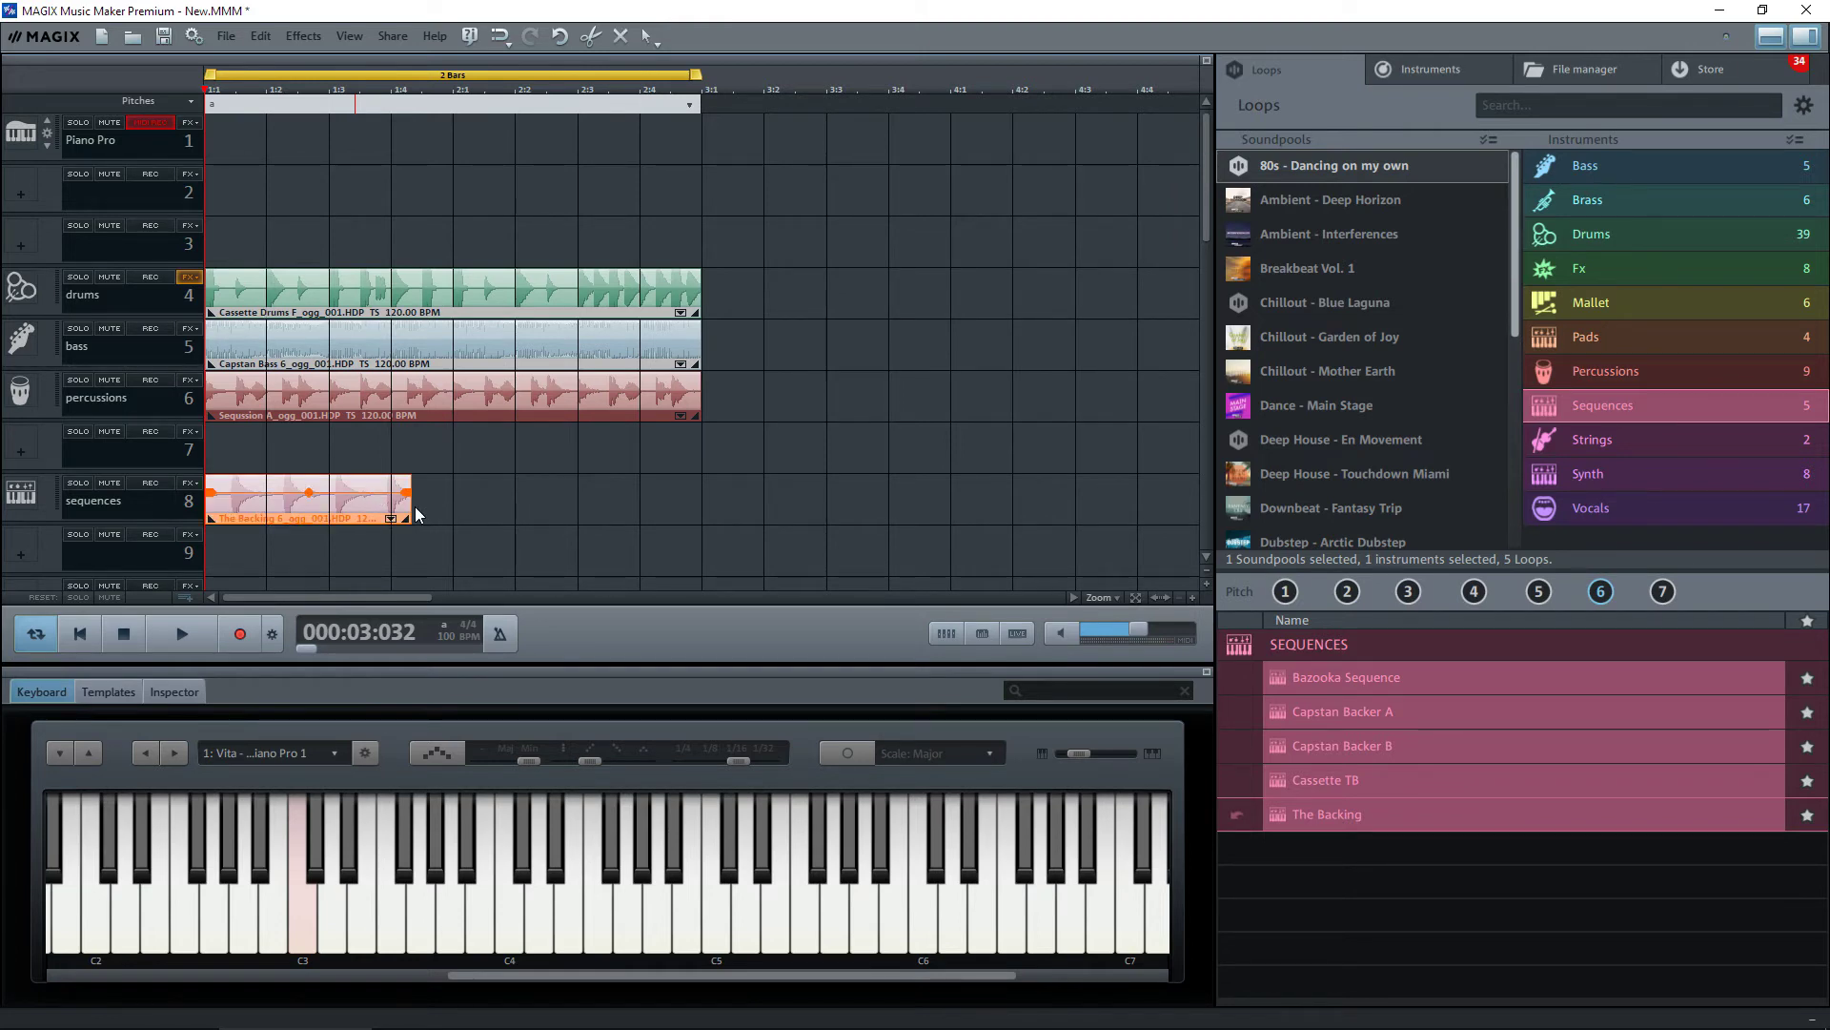
# Extend The Backing sequence loop on track 8 to fill the 2 bars and play the arrangement
pyautogui.moveTo(412, 510); pyautogui.dragTo(698, 502)
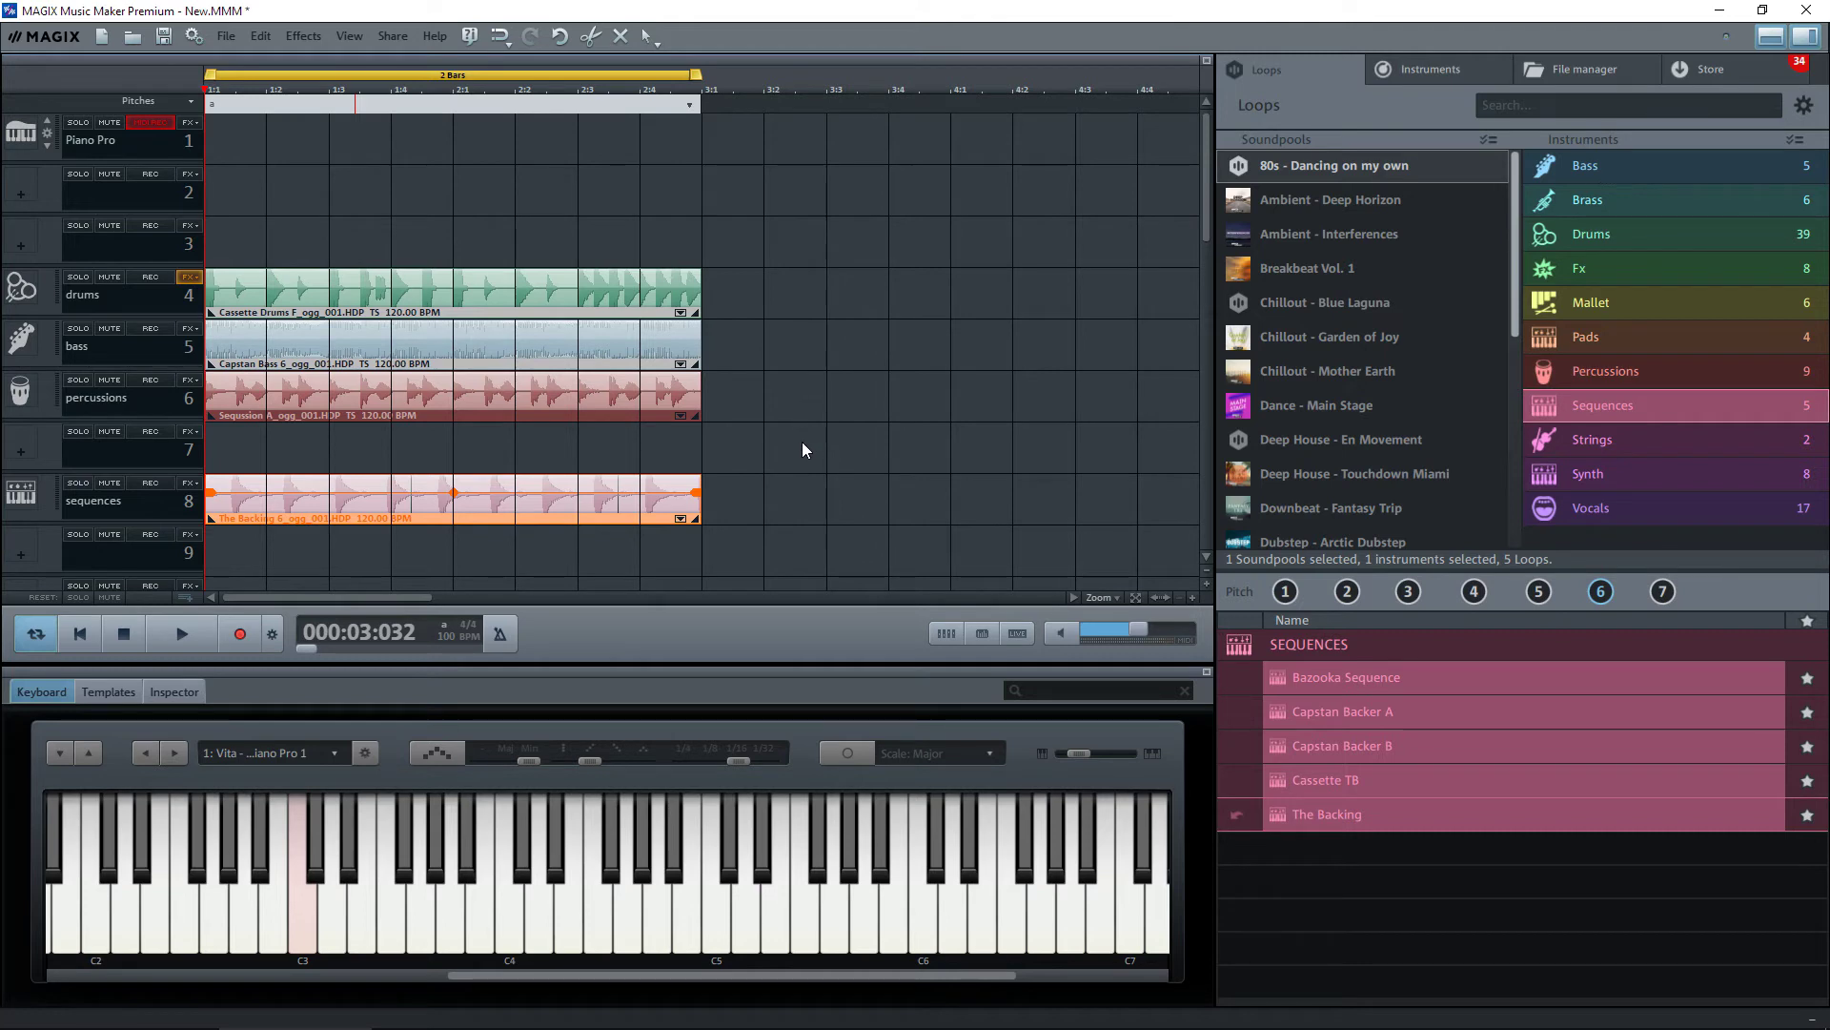
pyautogui.press('space')
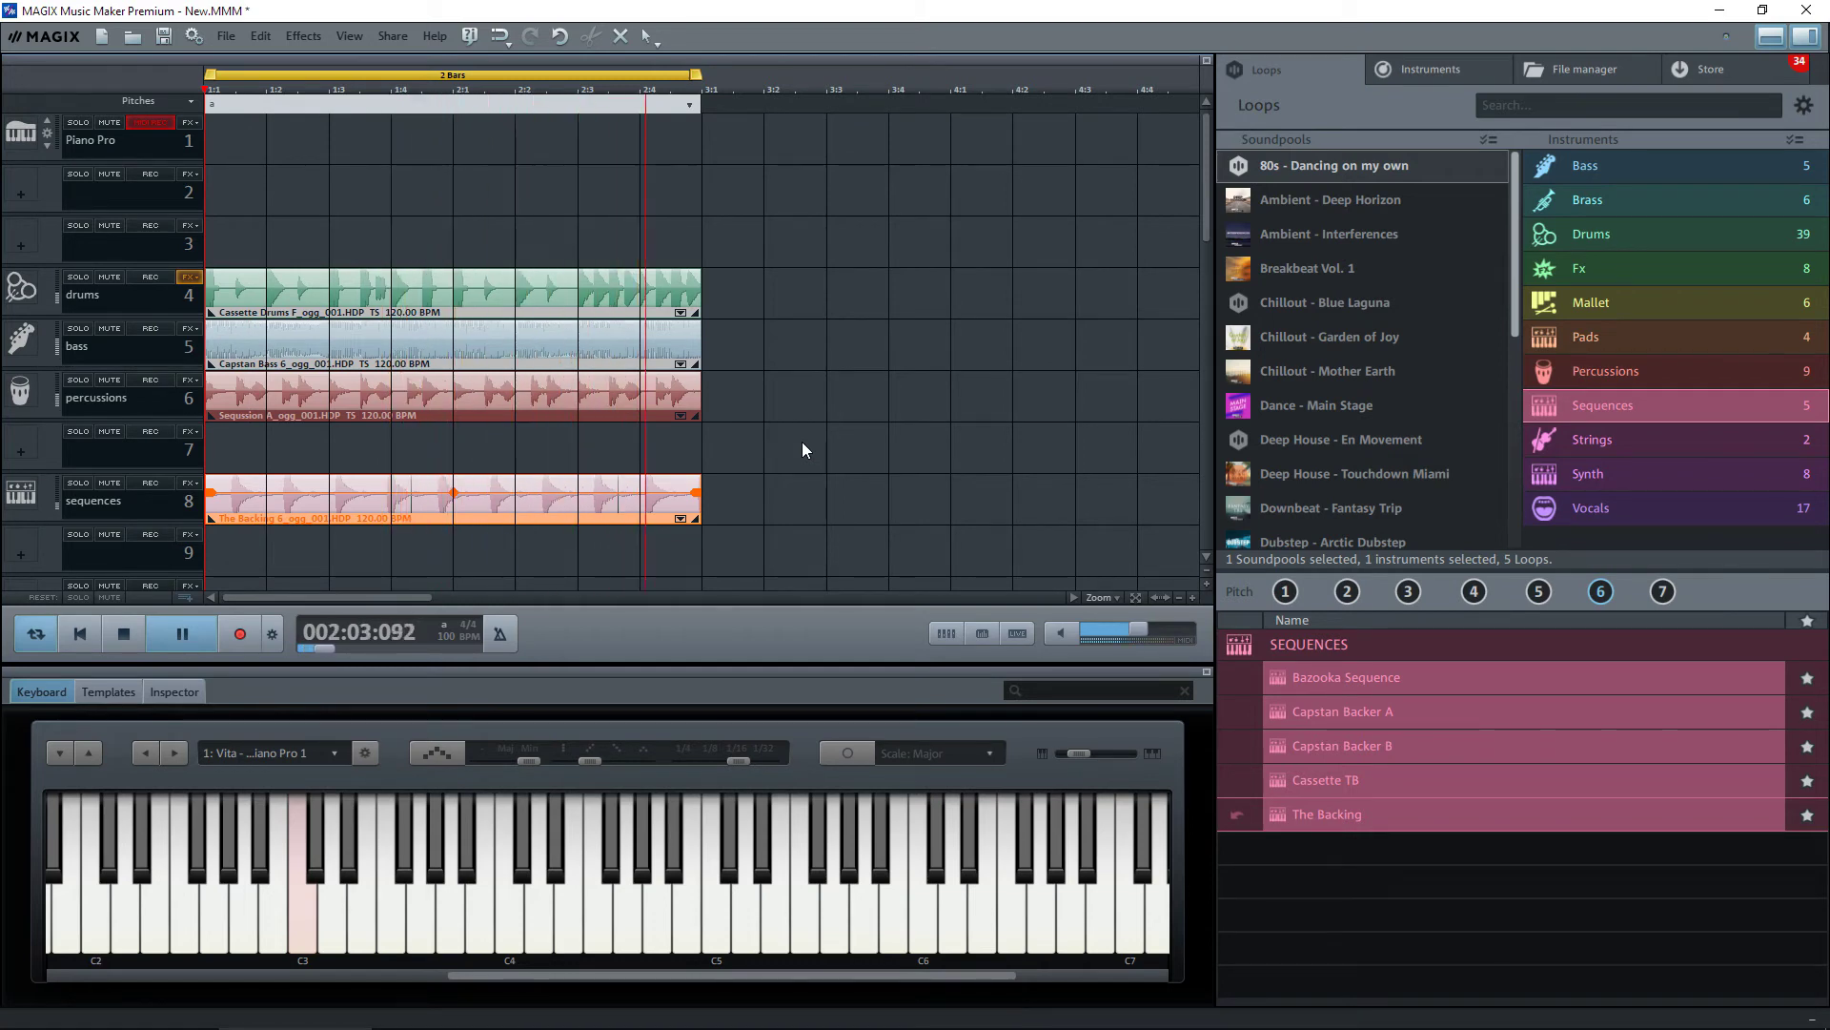
pyautogui.press('space')
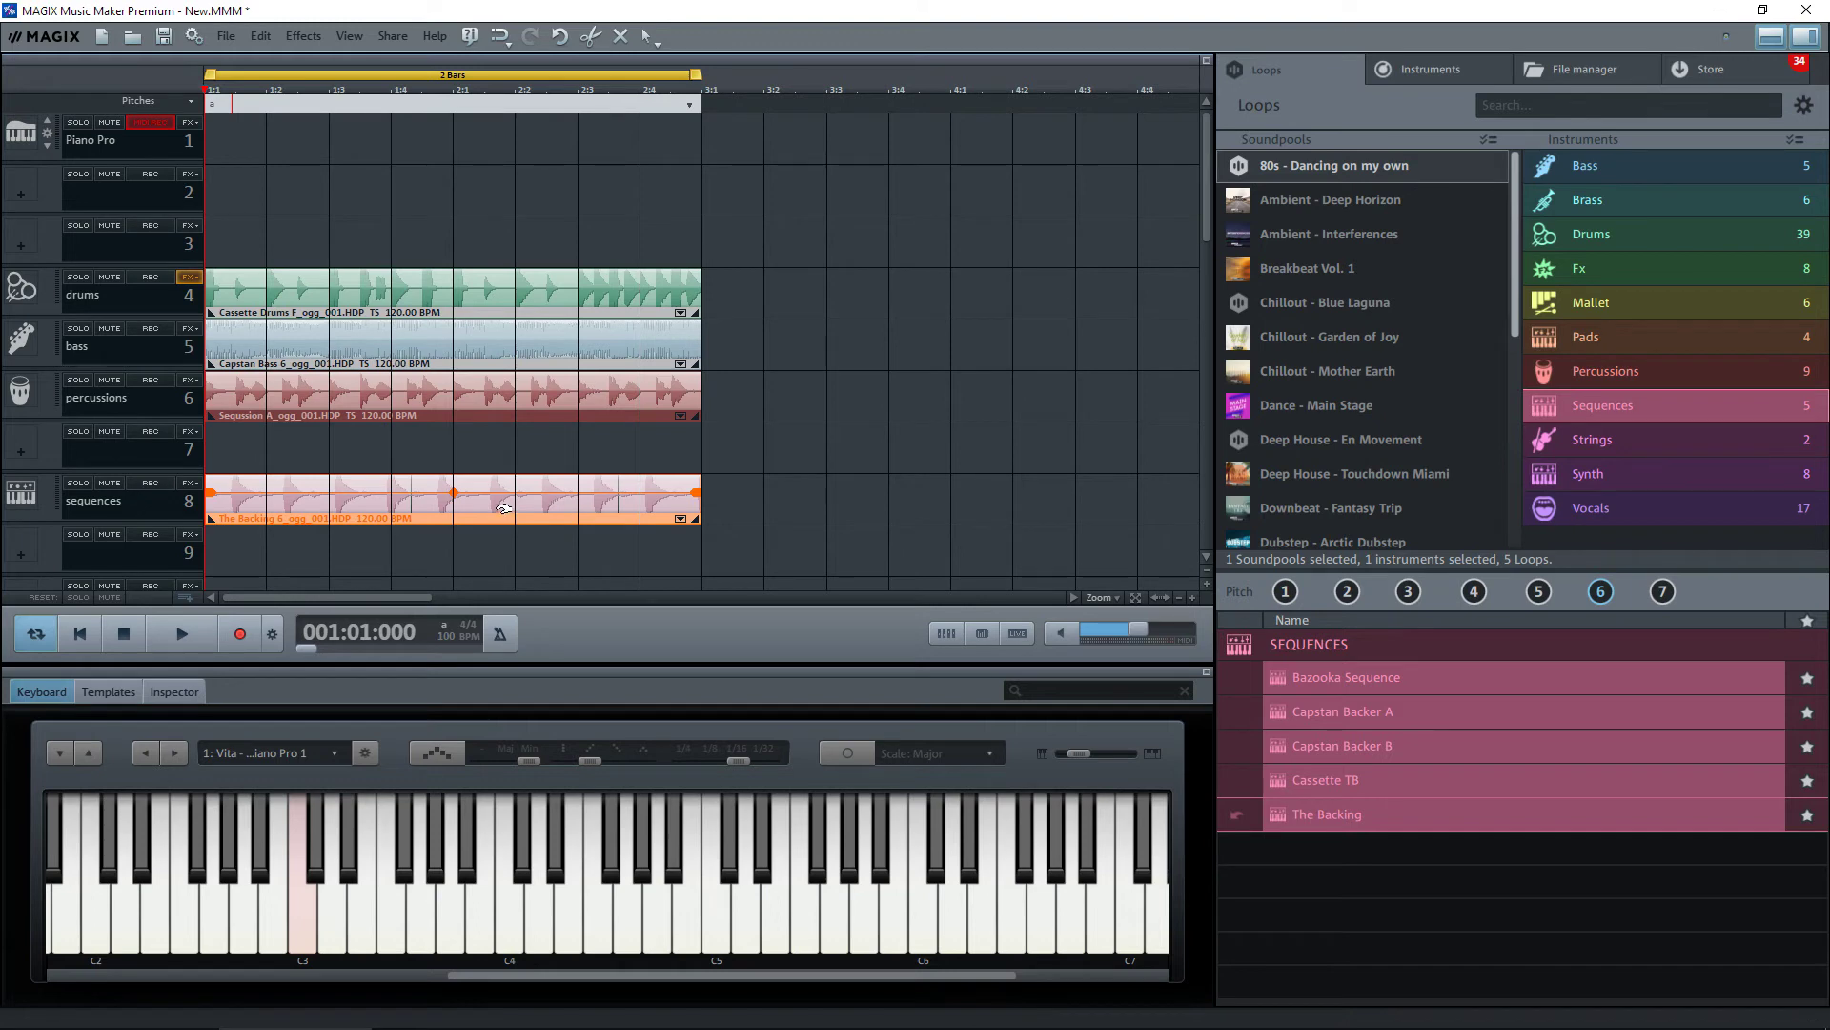
# Slow the selected sequence clip on track 8 to 99.7 BPM using the Tempo pitch/resample effect
pyautogui.click(179, 690)
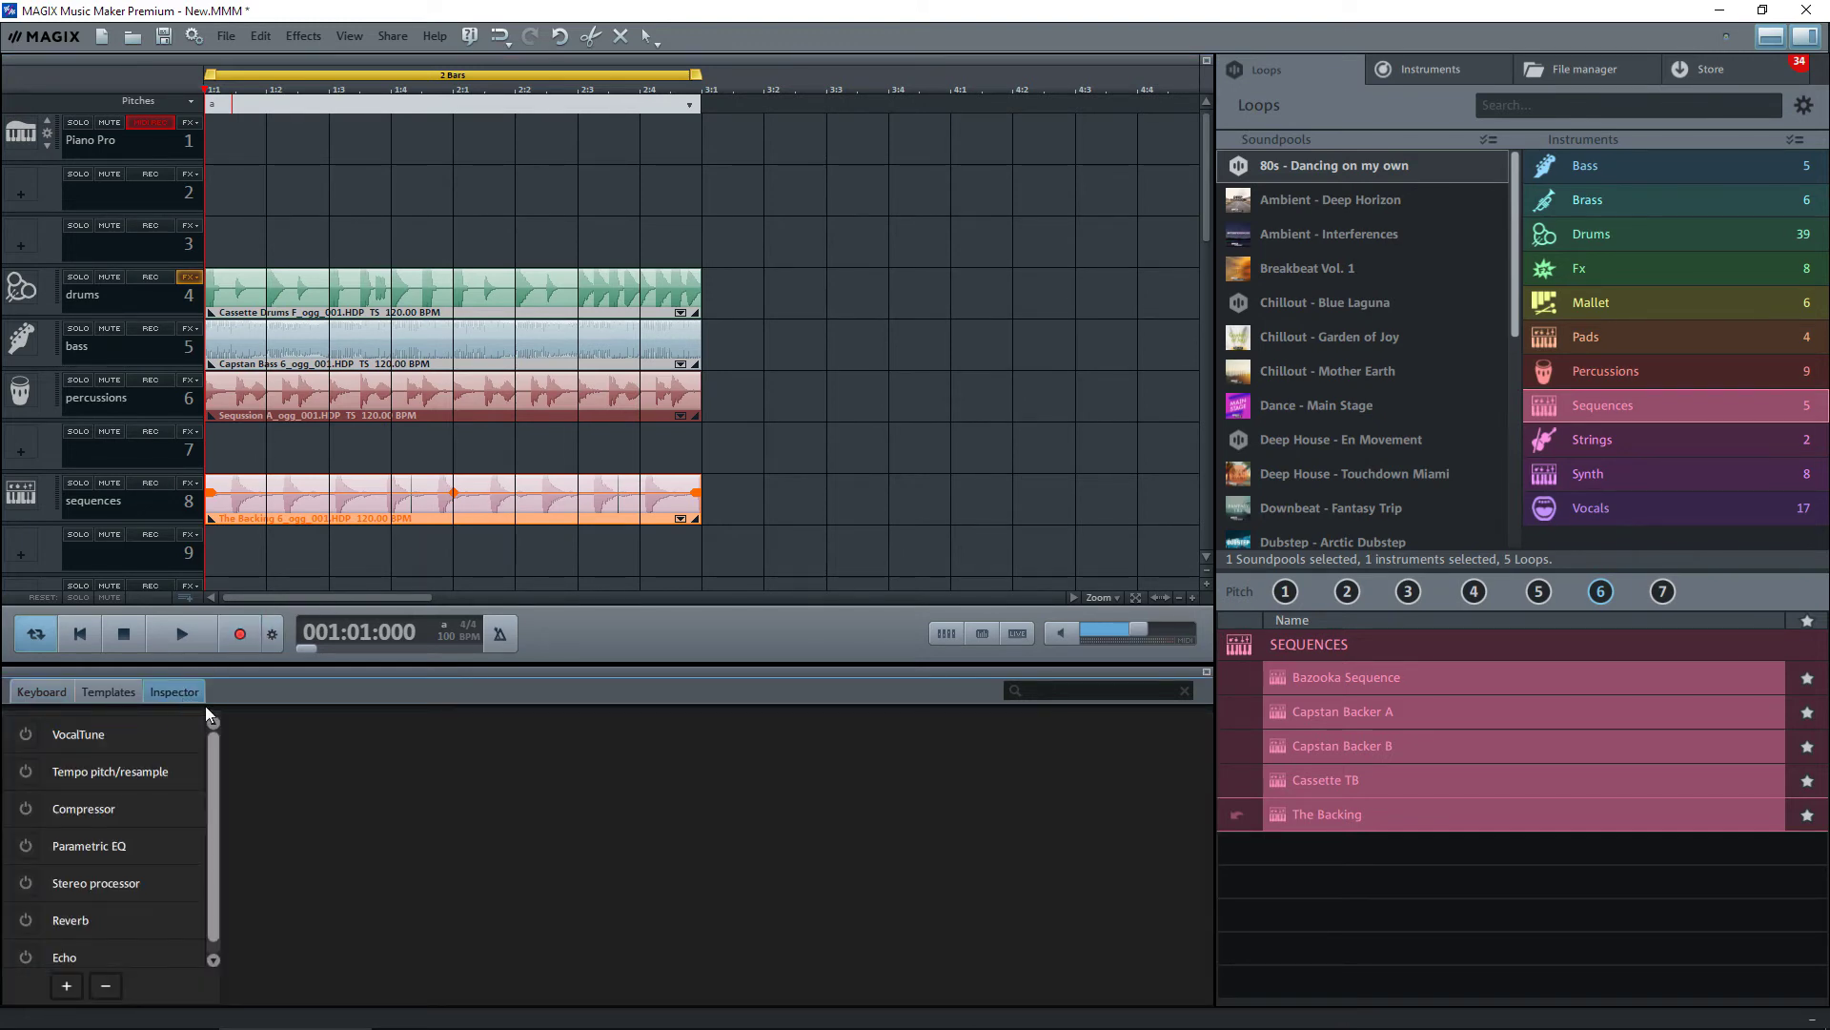
pyautogui.click(77, 770)
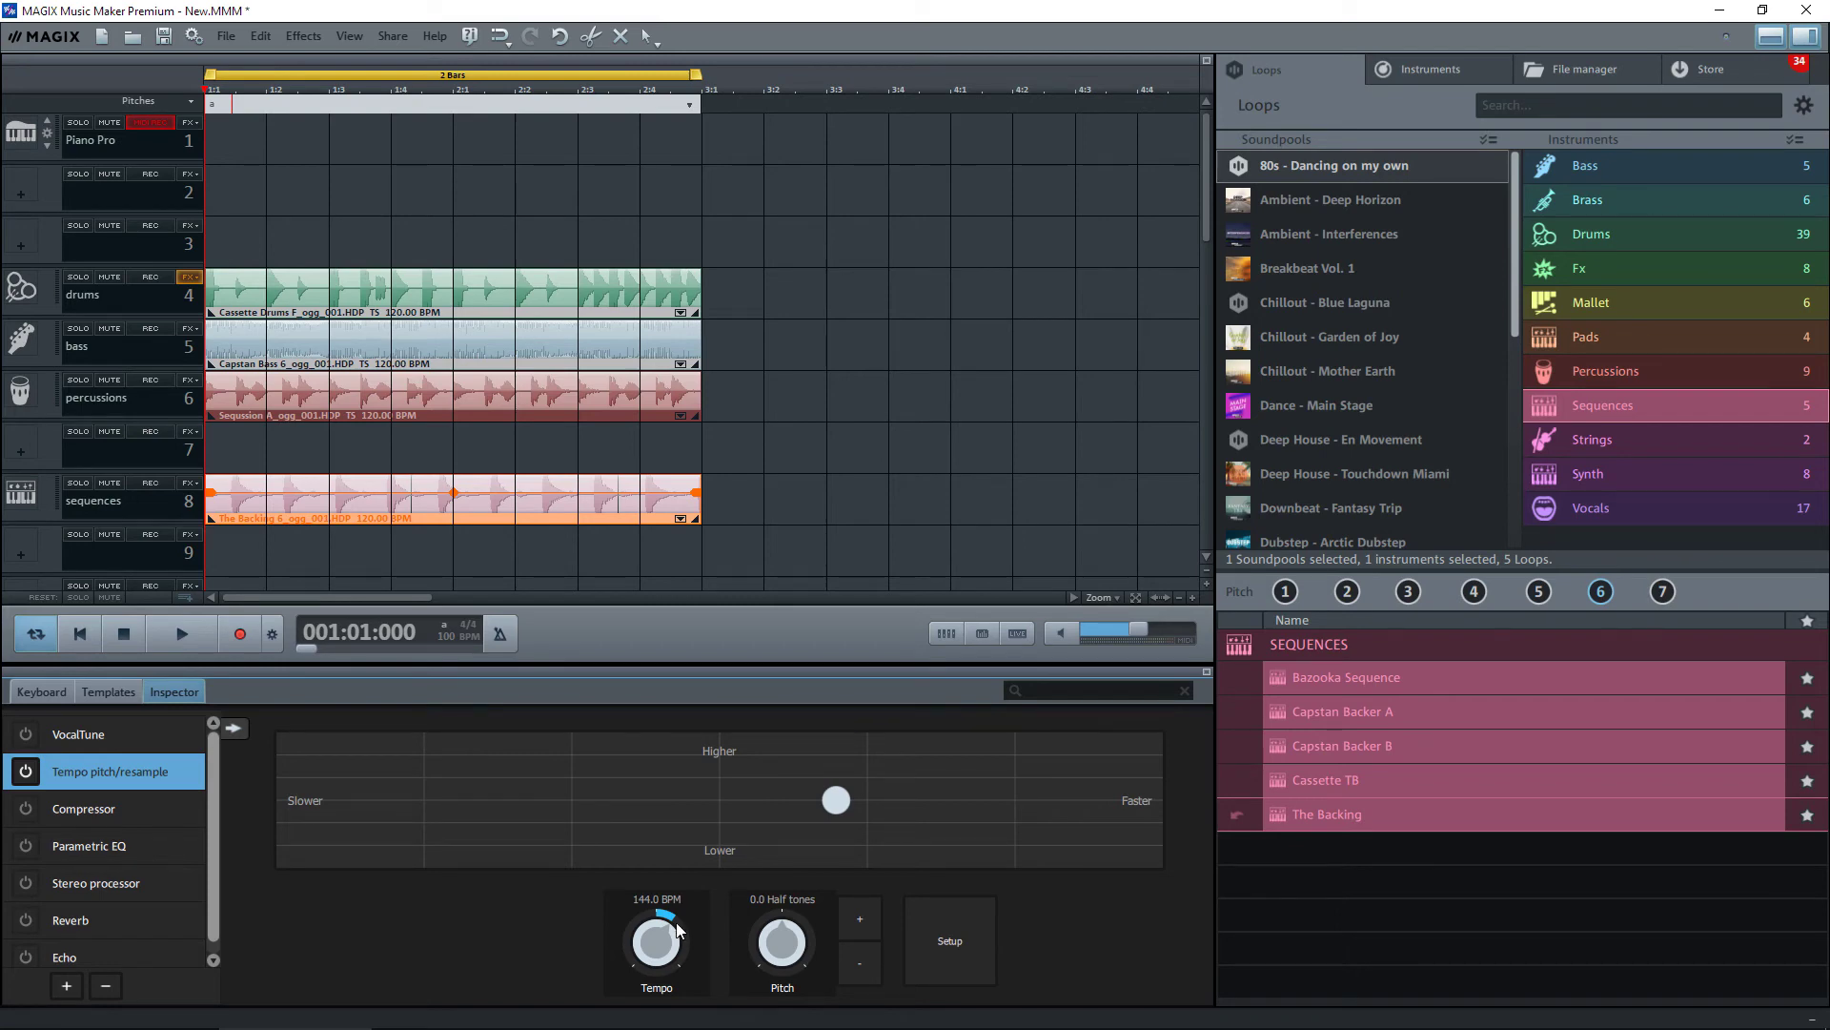
pyautogui.moveTo(669, 913); pyautogui.dragTo(641, 919)
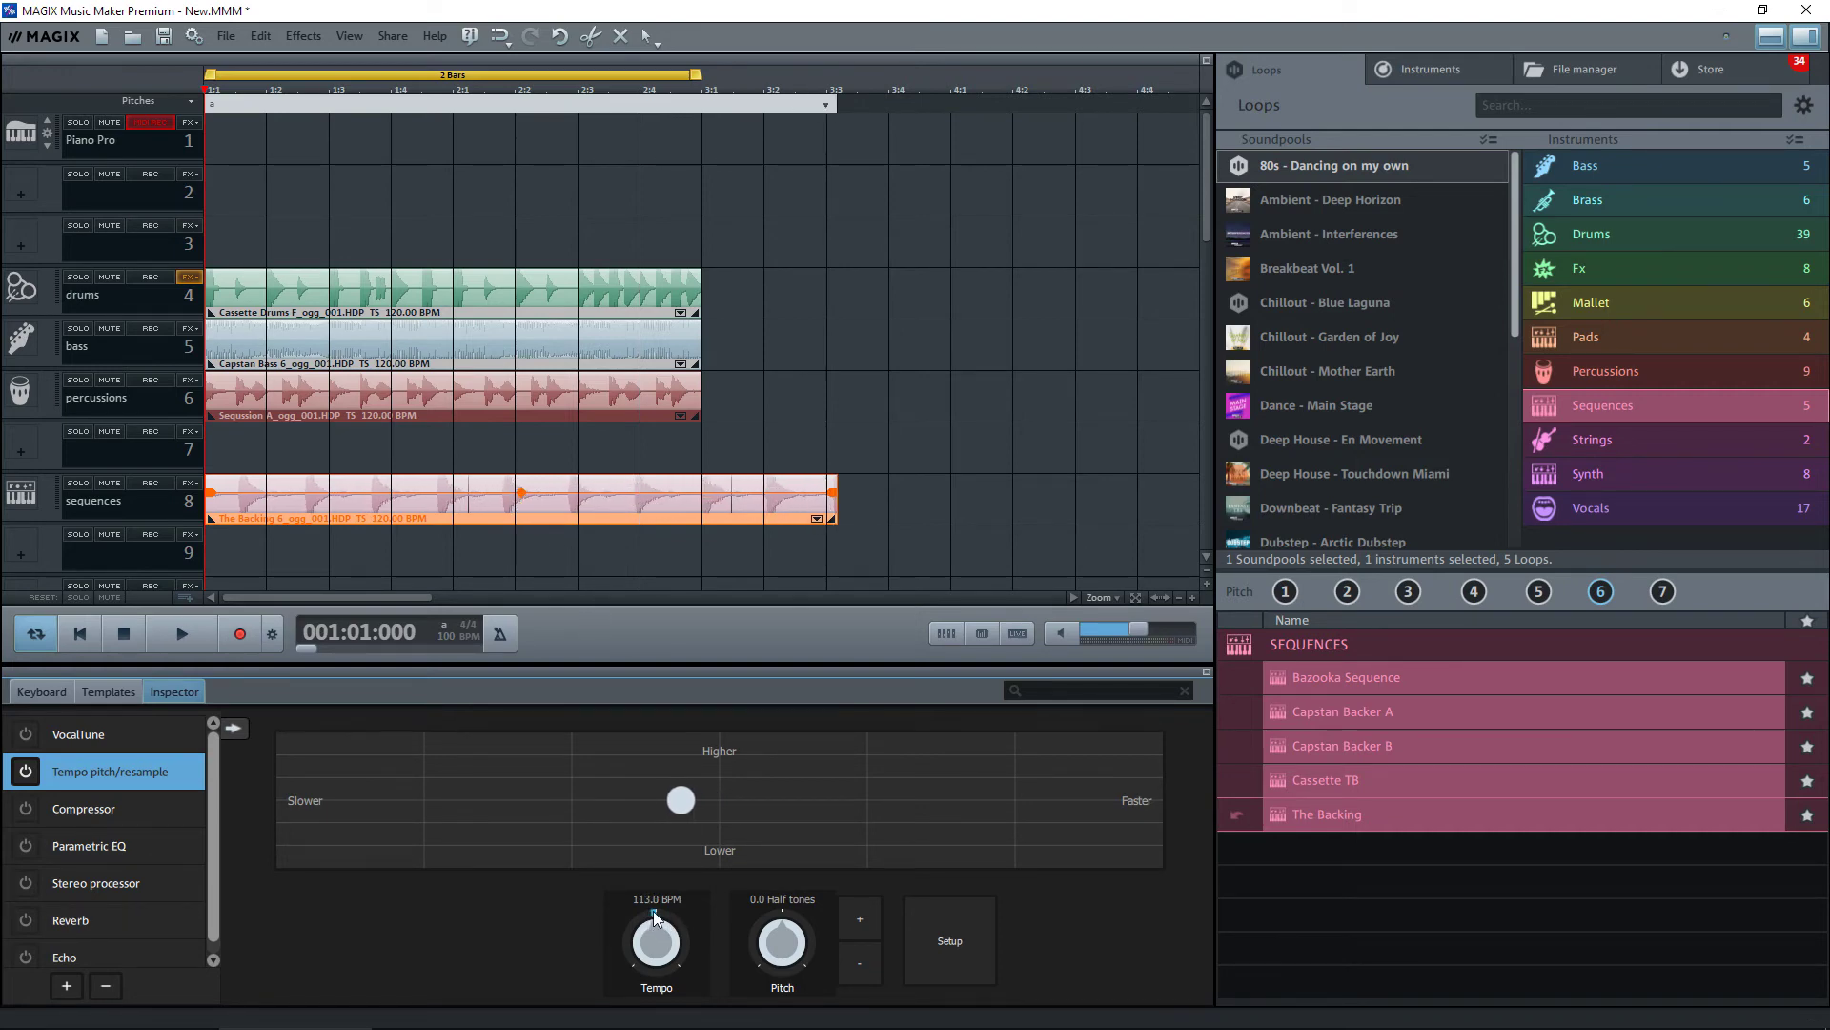
pyautogui.moveTo(654, 911); pyautogui.dragTo(643, 917)
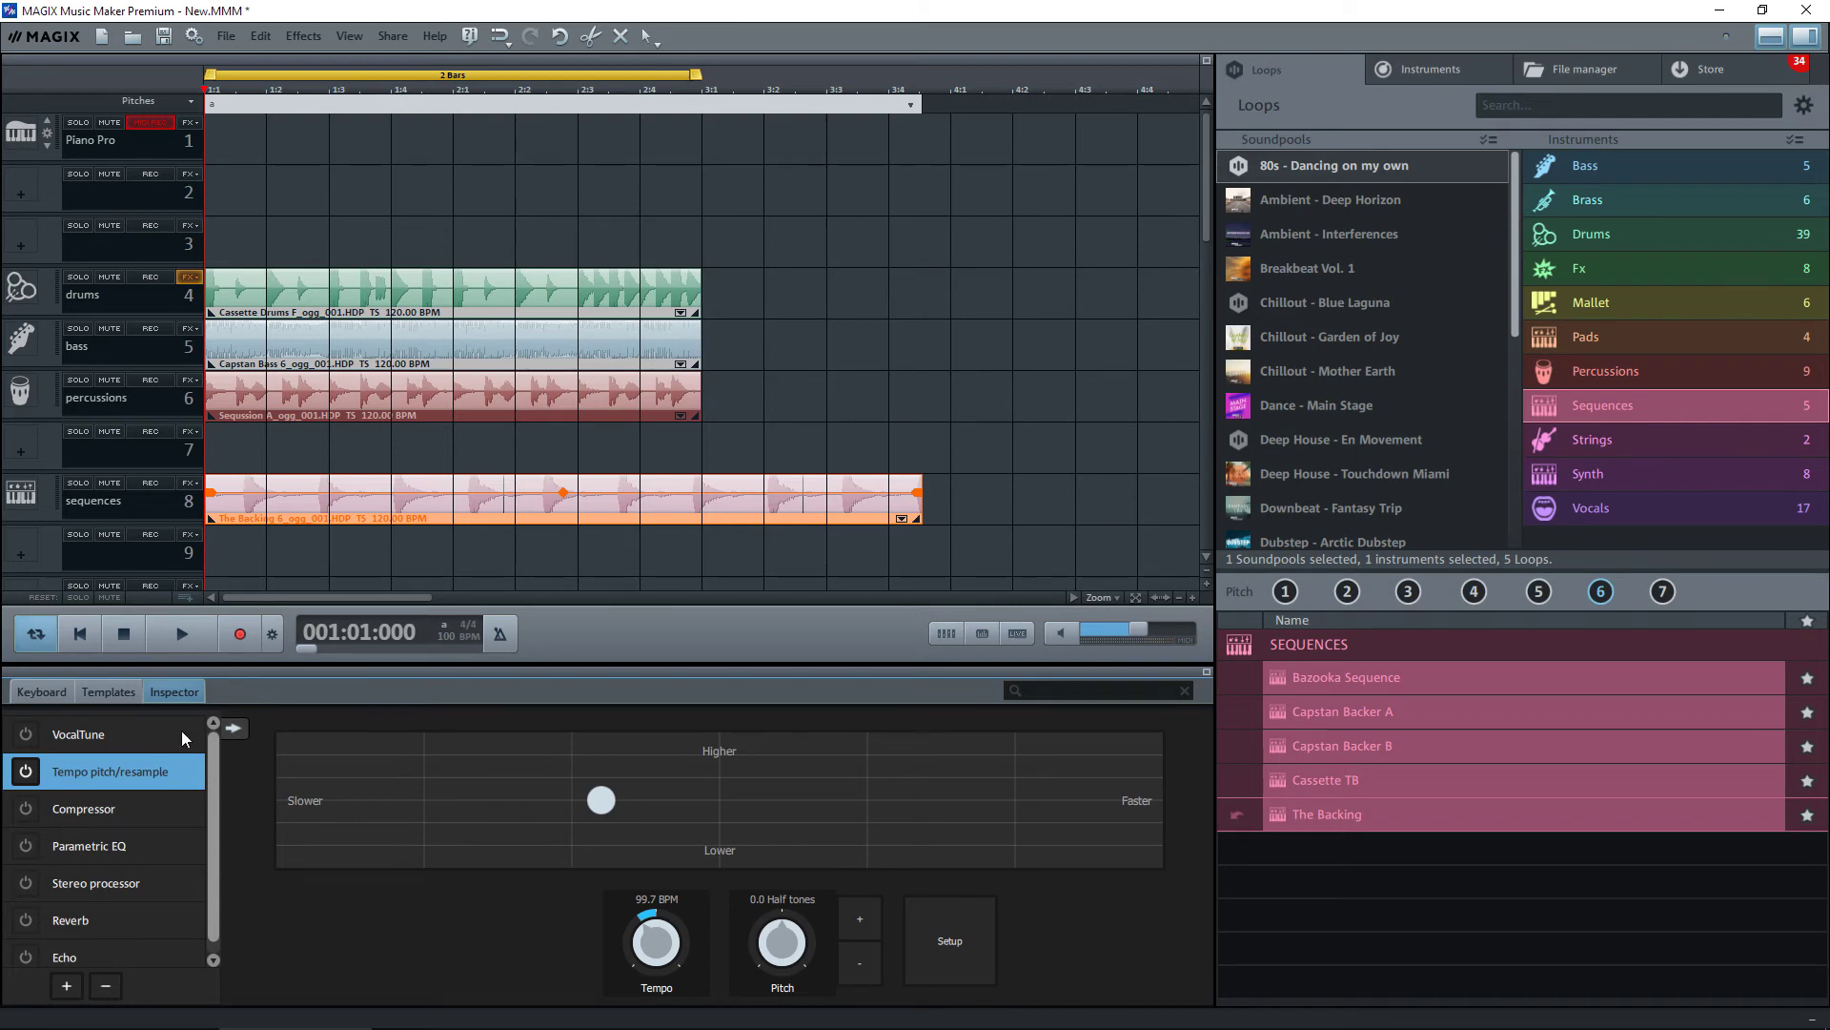
# Delete the sequence clip from track 8 after returning to the keyboard view
pyautogui.click(49, 693)
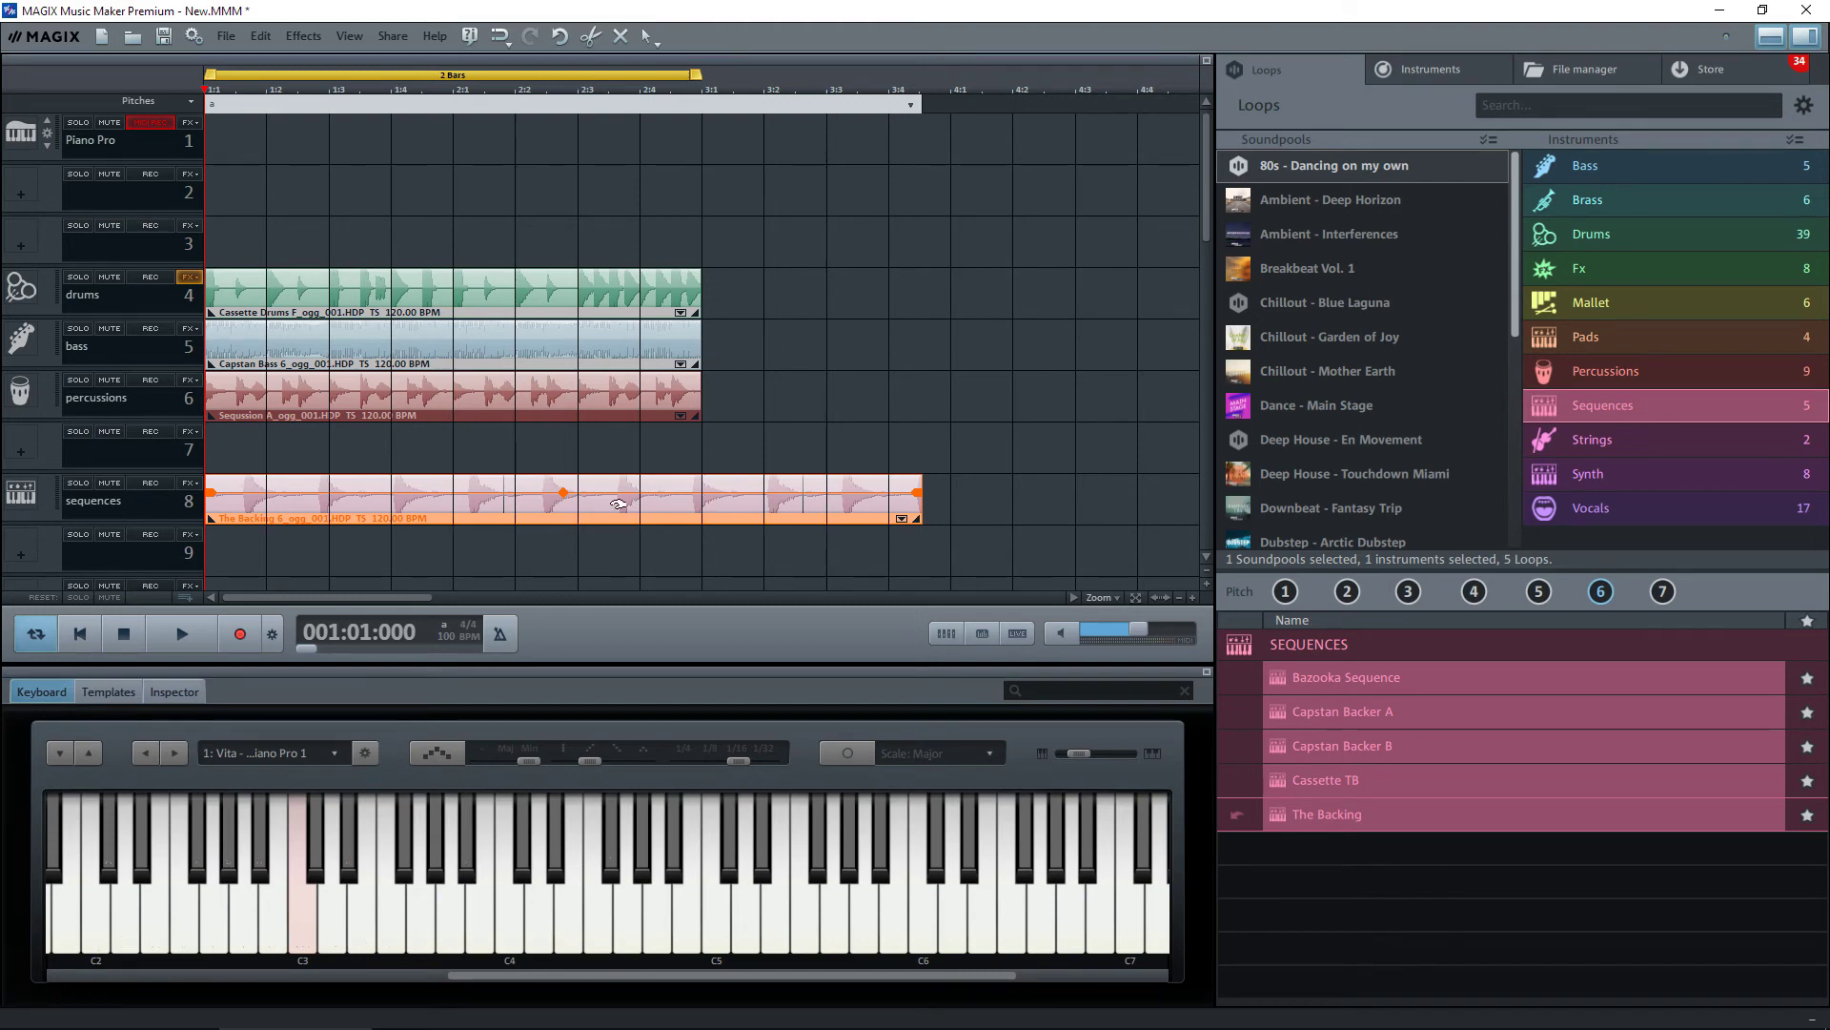
pyautogui.press('Delete')
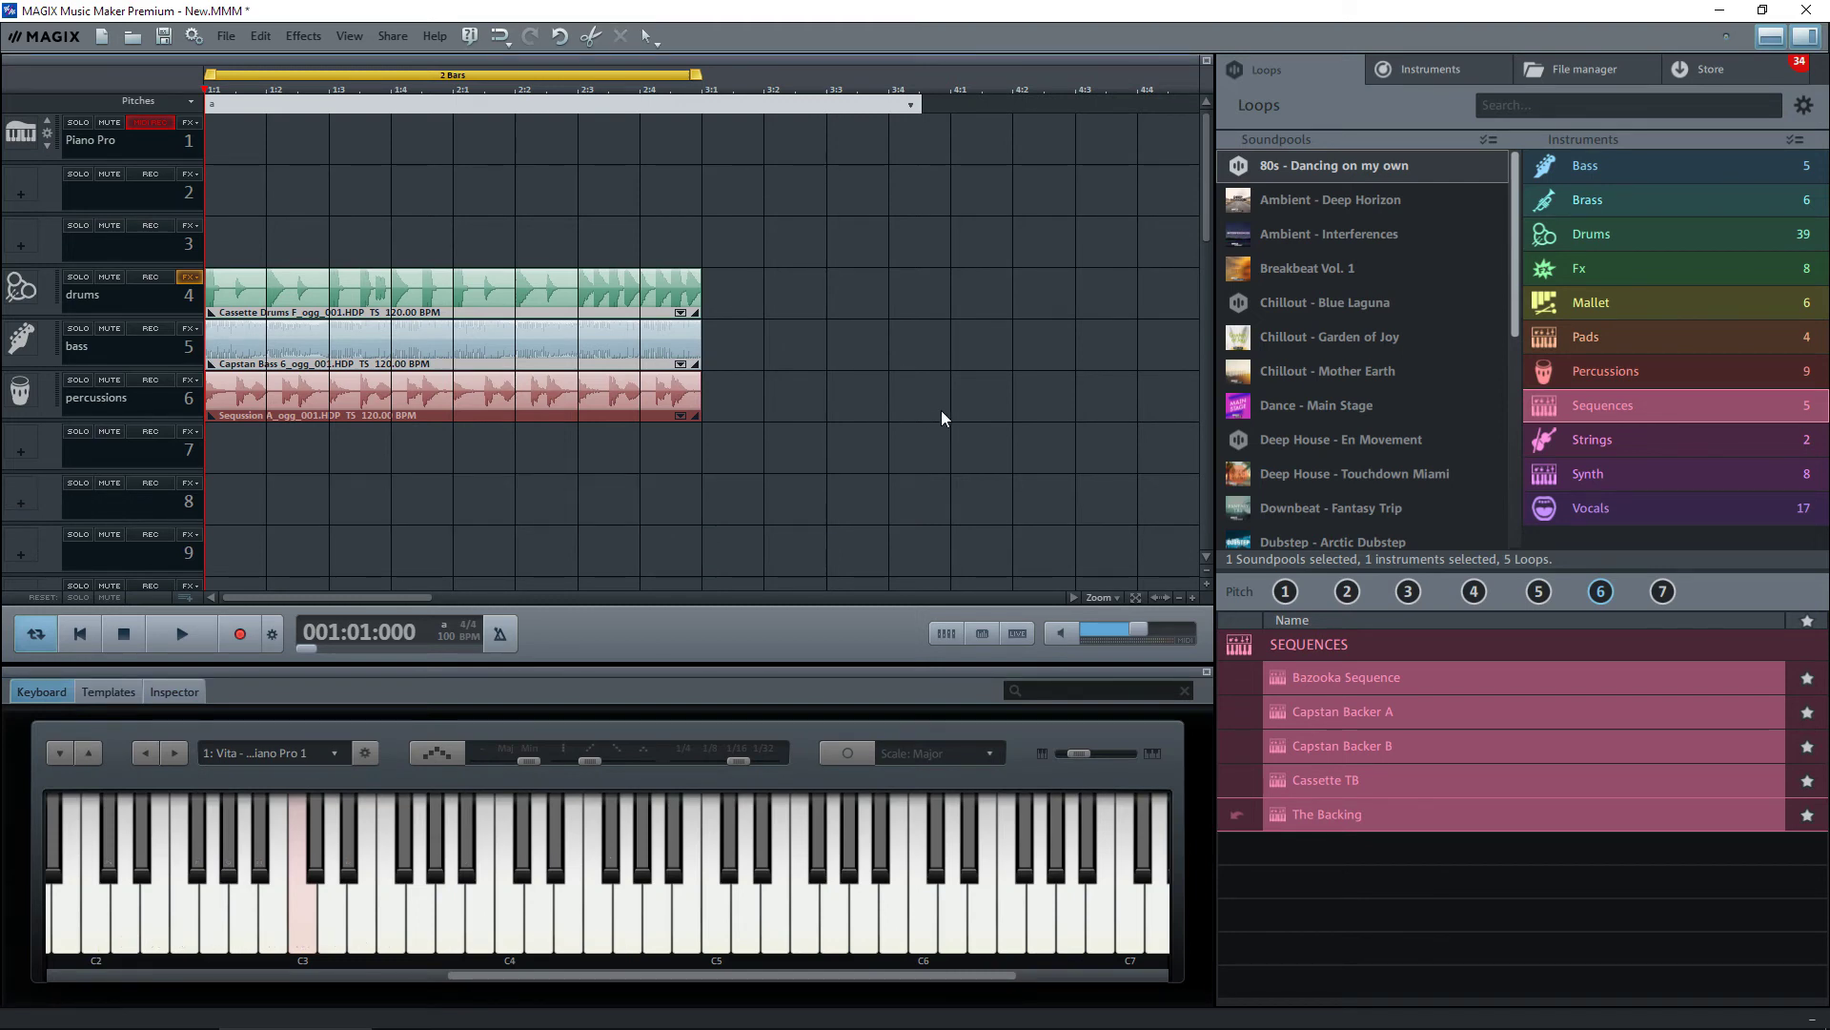
# Set the project tempo to 120 BPM and play the drum, bass and percussion loops at that speed
pyautogui.click(469, 637)
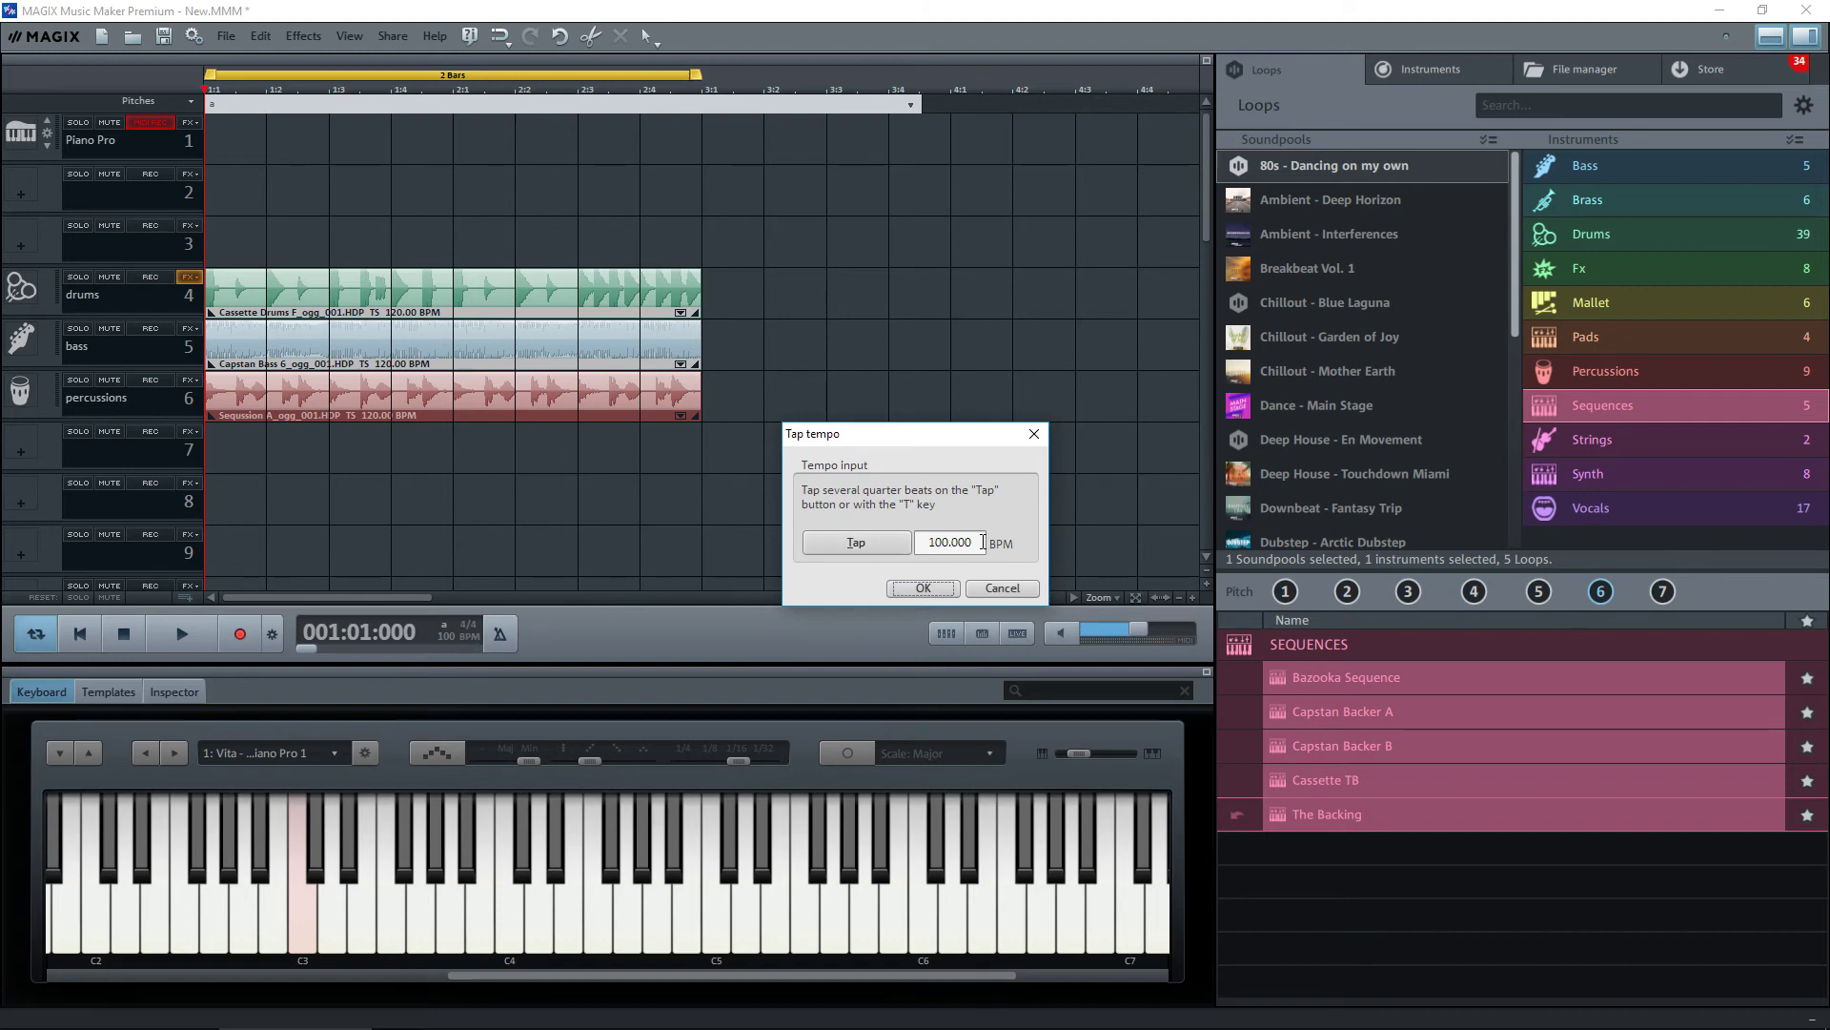
pyautogui.click(983, 541)
pyautogui.moveTo(938, 544); pyautogui.dragTo(905, 549)
pyautogui.write('120')
pyautogui.press('Return')
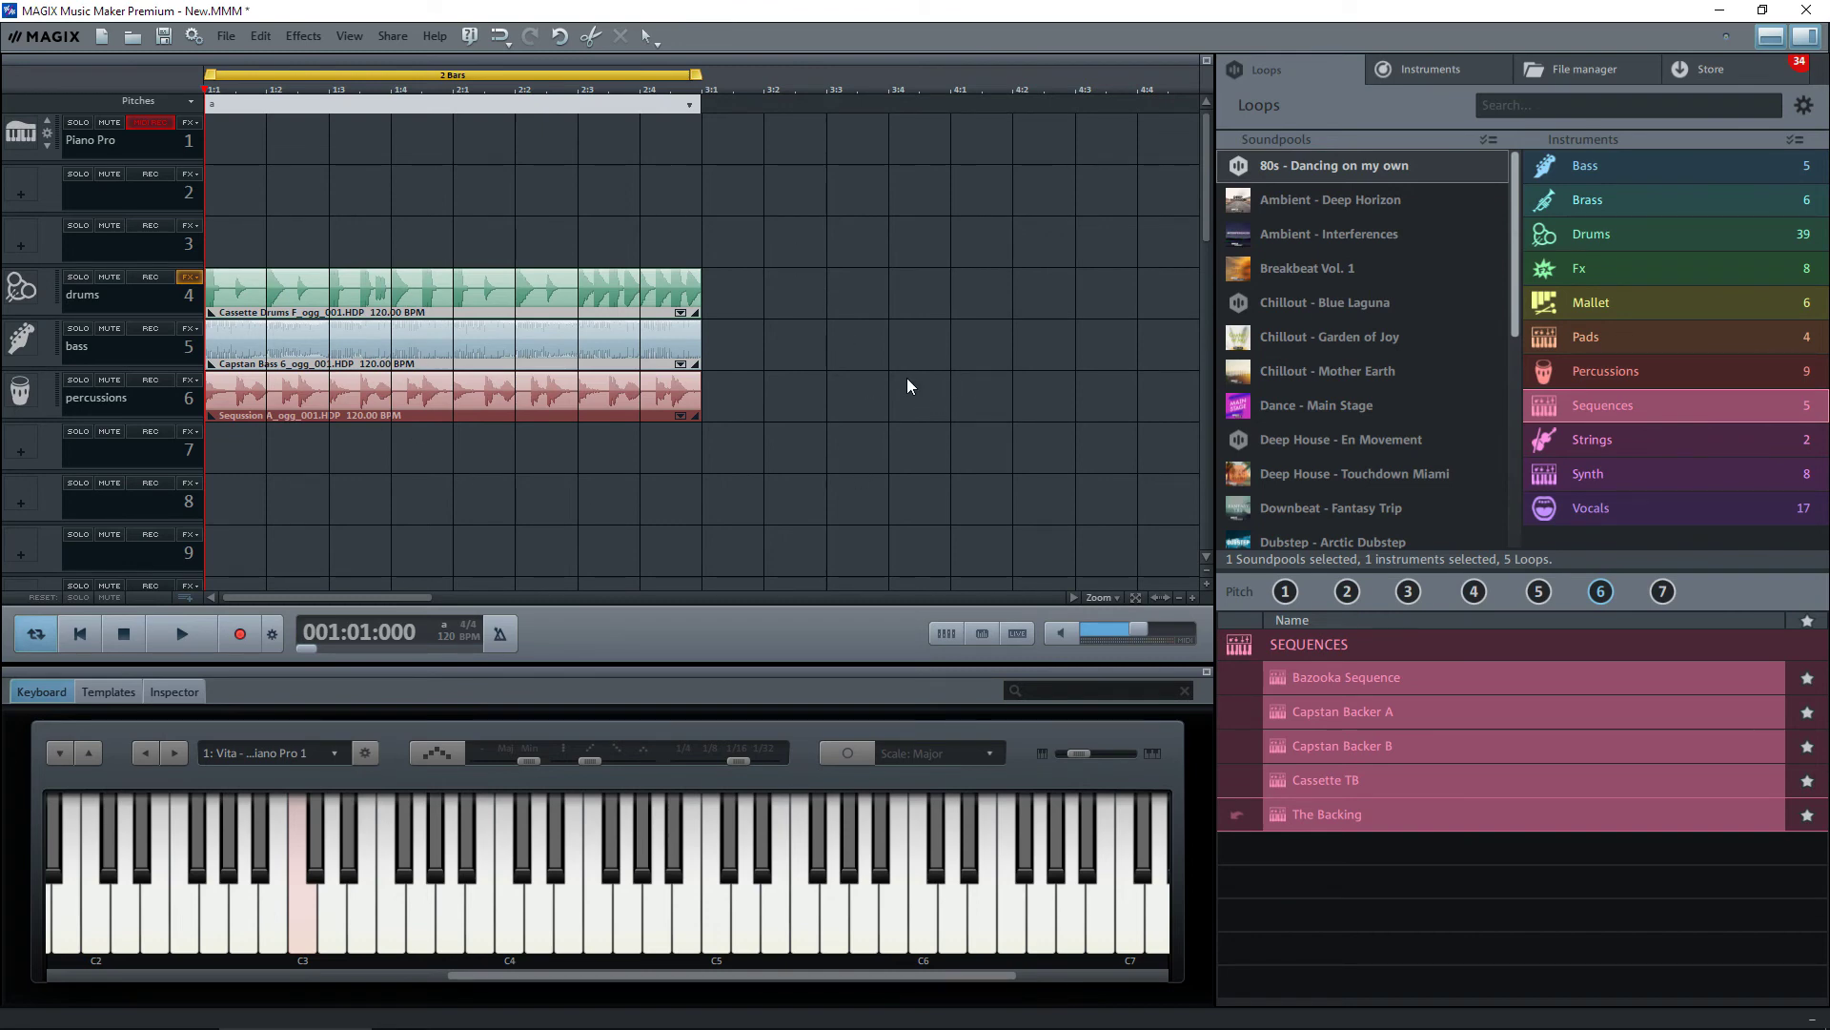
pyautogui.press('space')
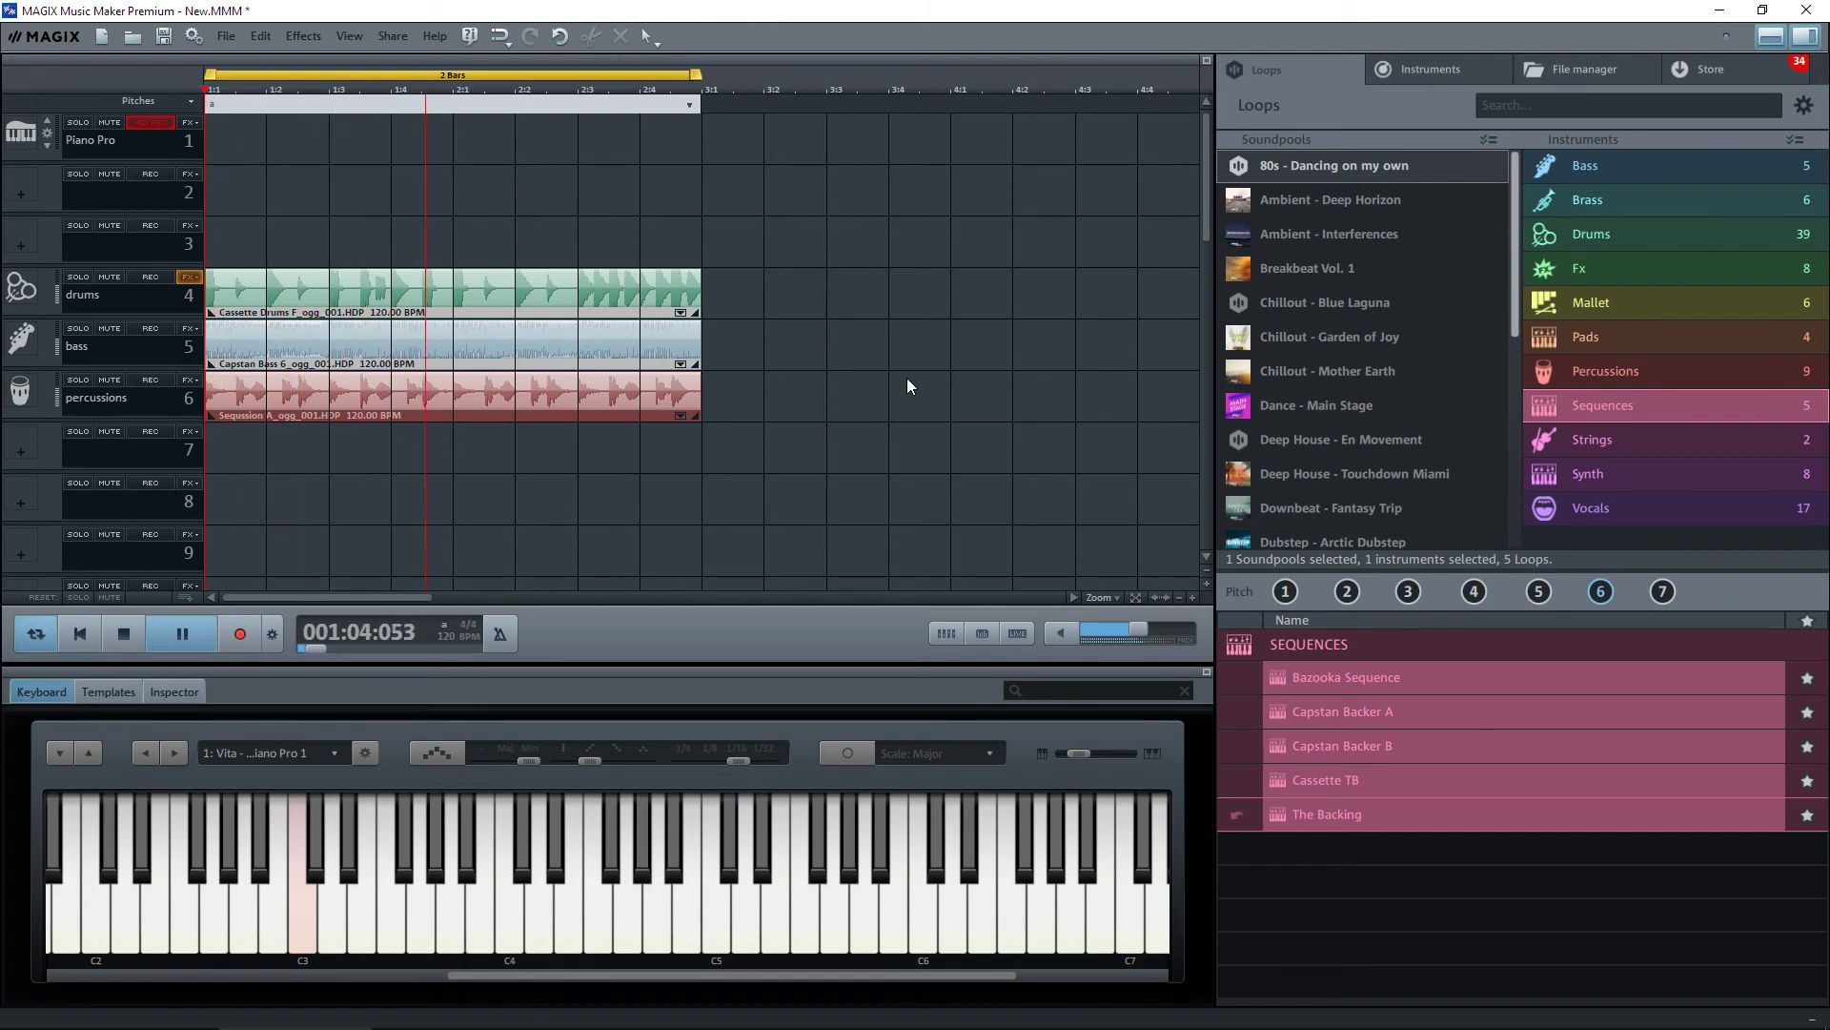
pyautogui.press('space')
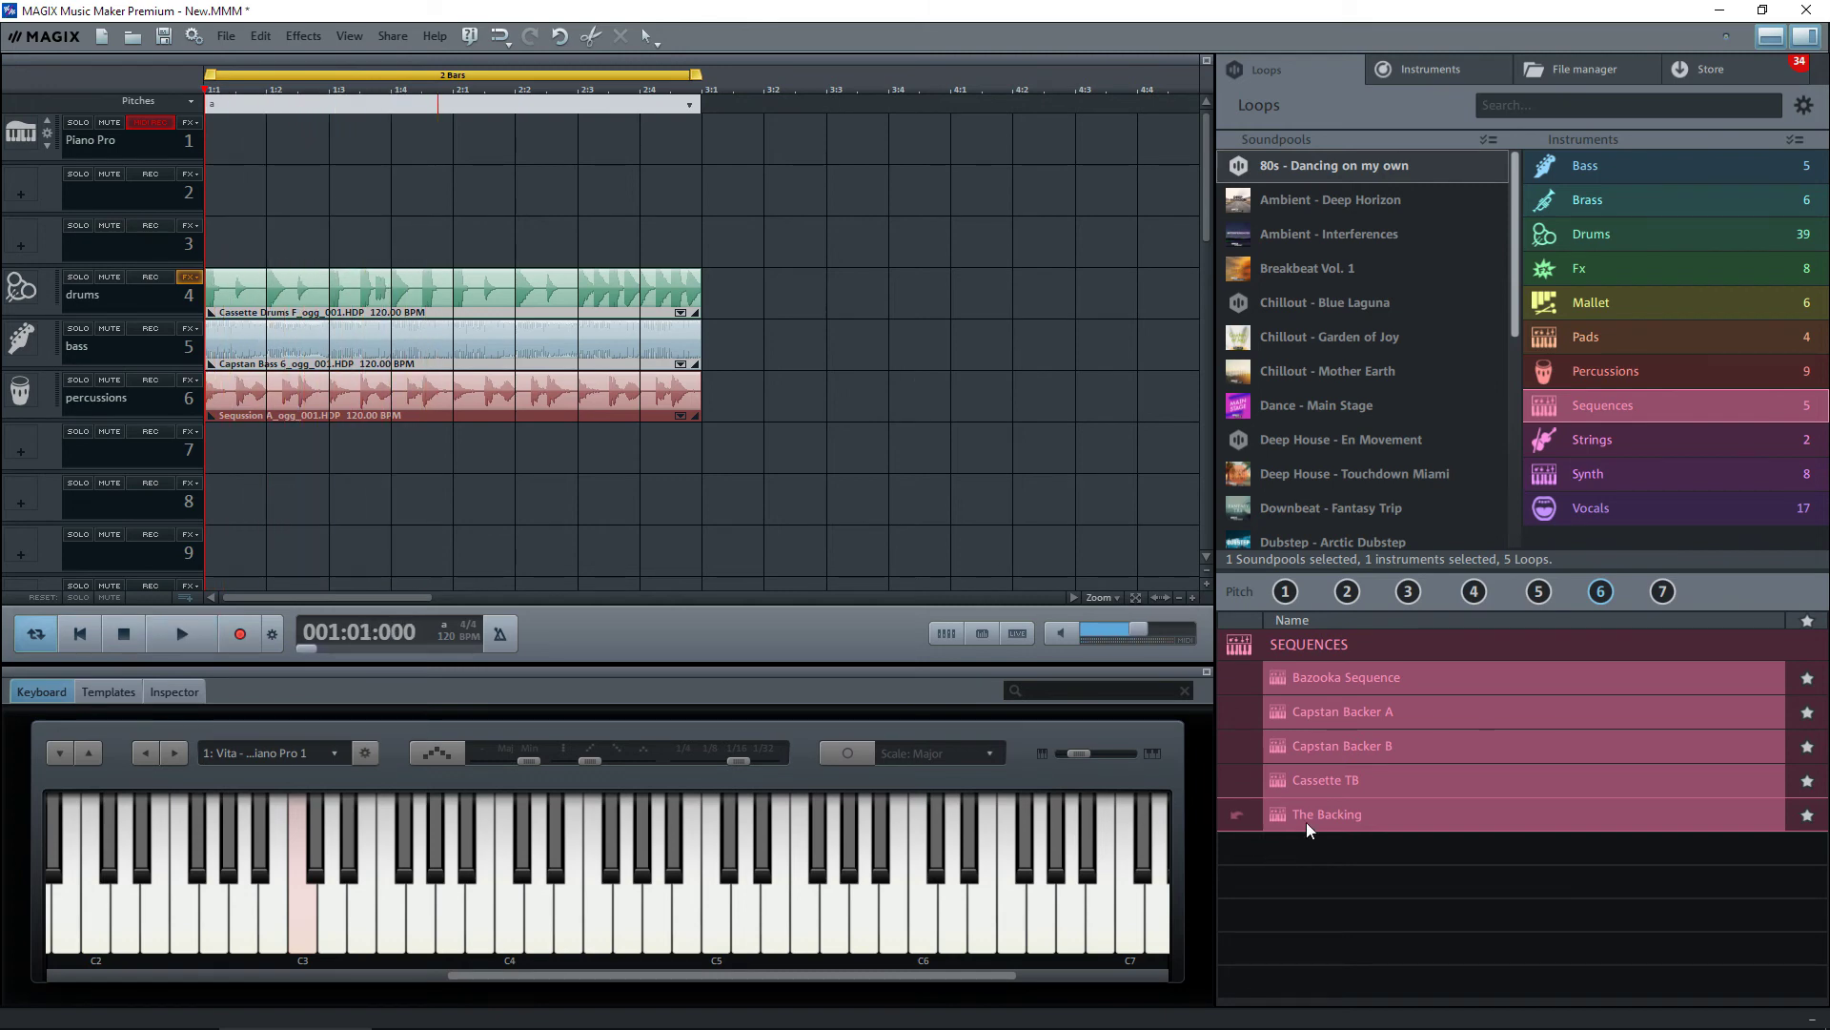
# Add The Backing sequence loop at the start of track 7, extend it to 2 bars and play the loops
pyautogui.click(1319, 814)
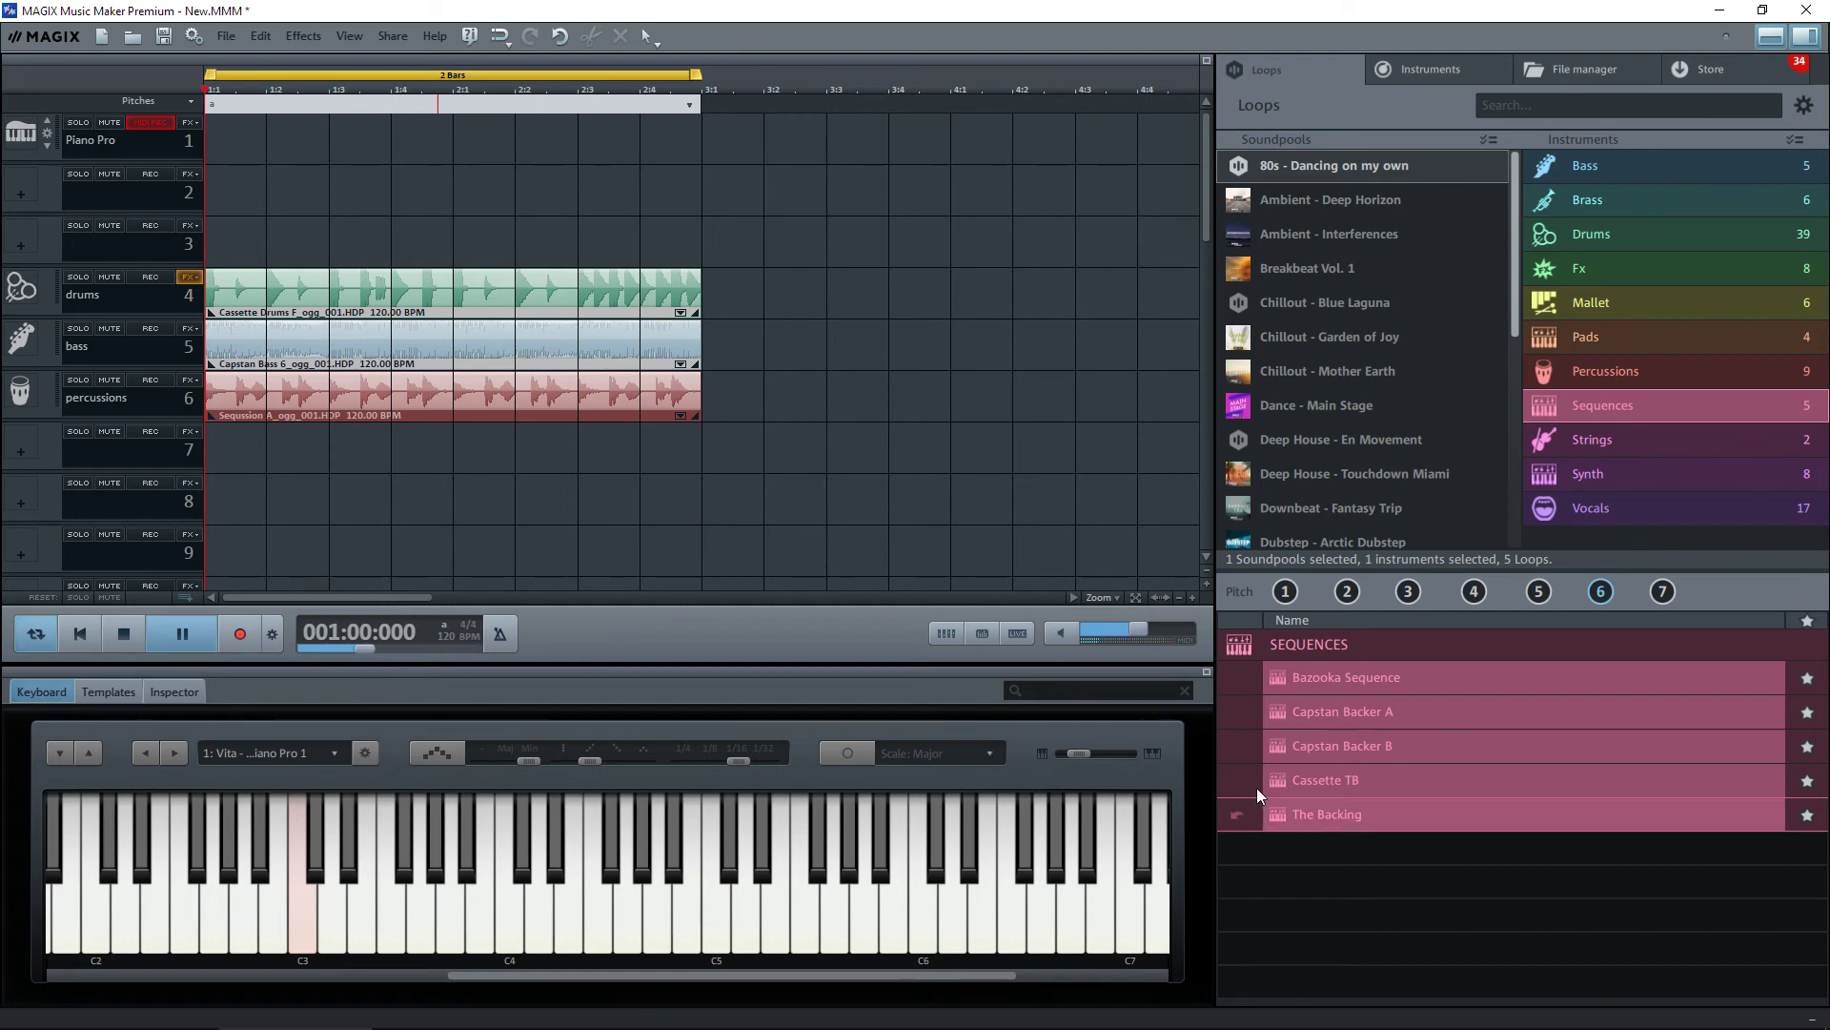
pyautogui.moveTo(1256, 788); pyautogui.dragTo(250, 442)
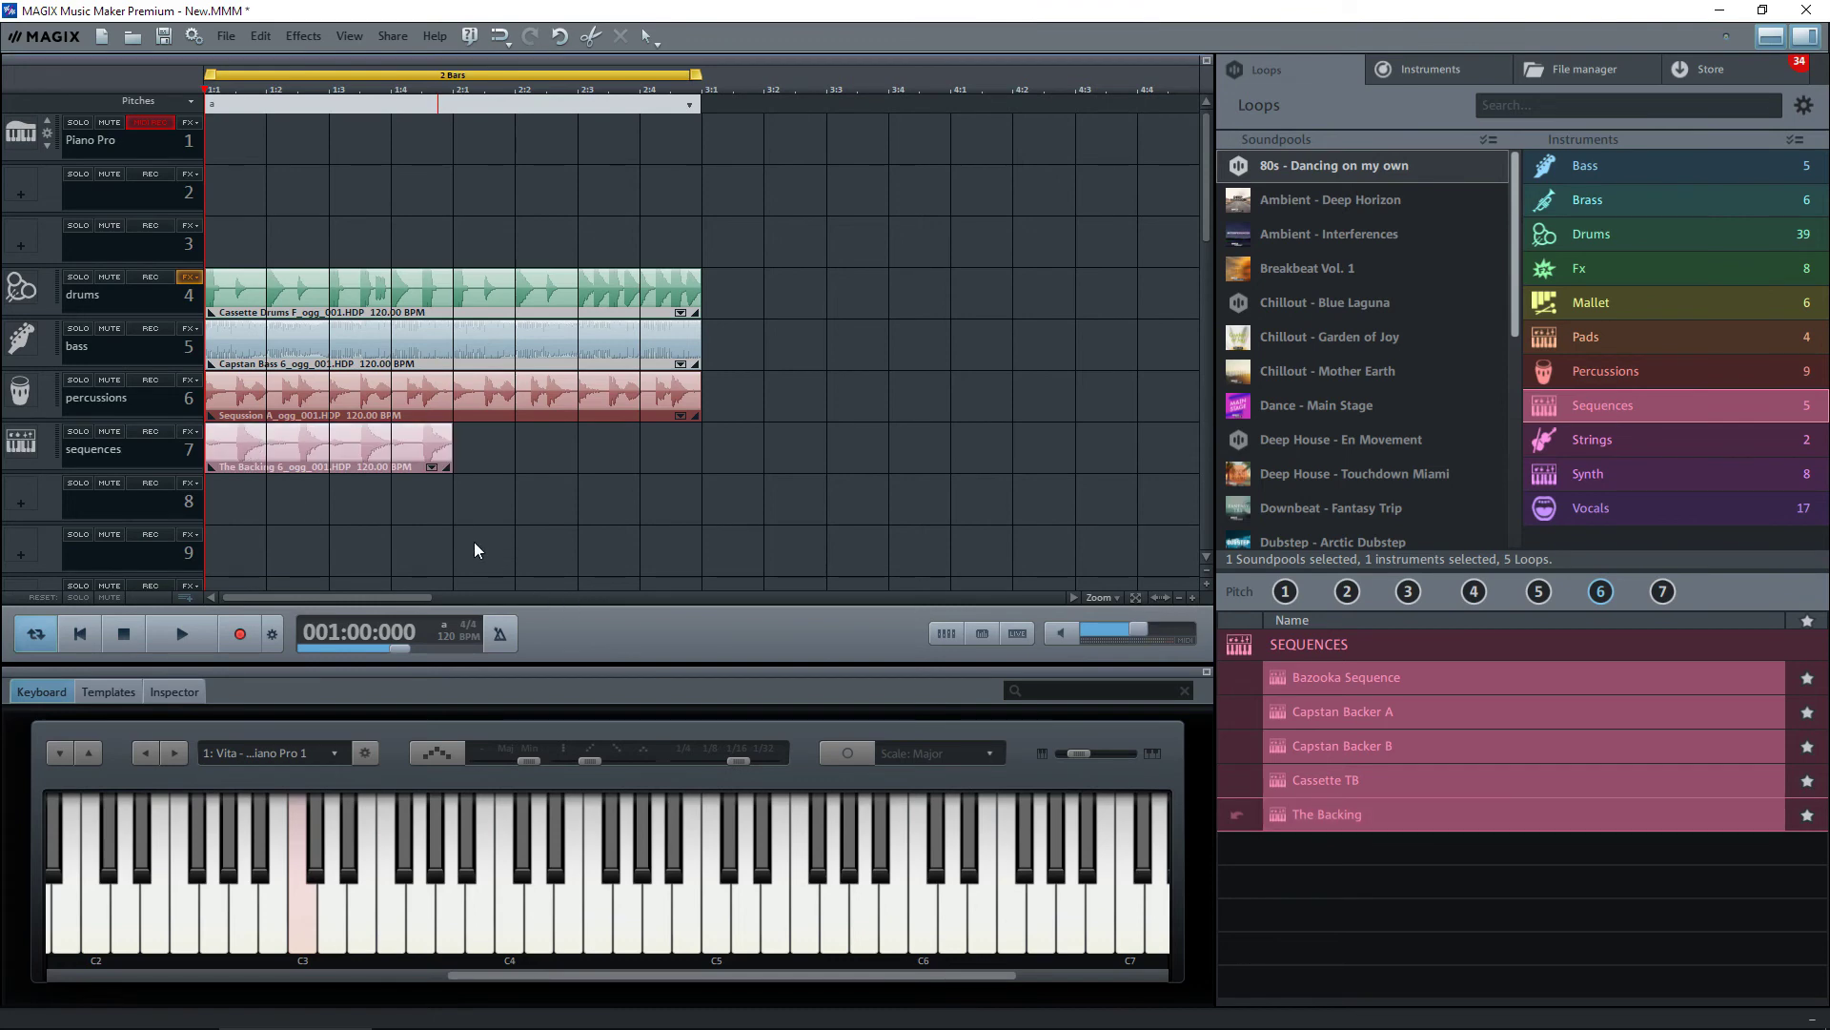
pyautogui.click(449, 453)
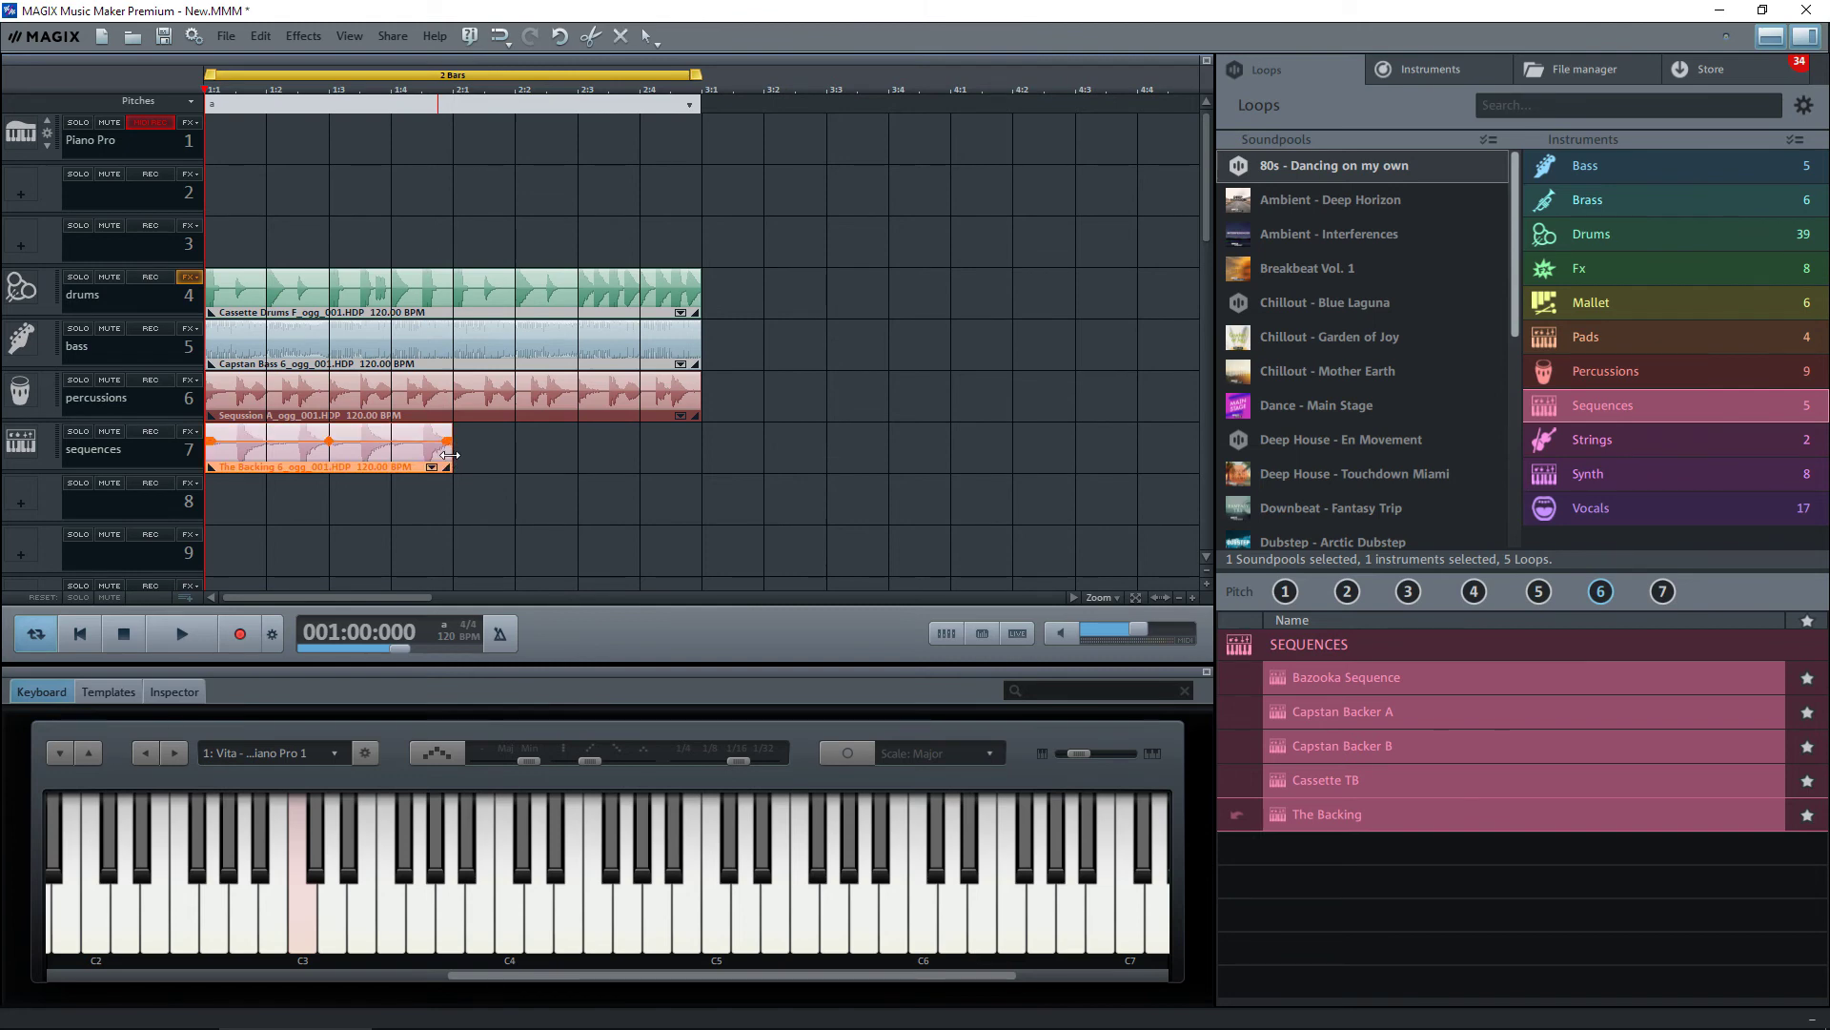
pyautogui.moveTo(449, 455); pyautogui.dragTo(696, 462)
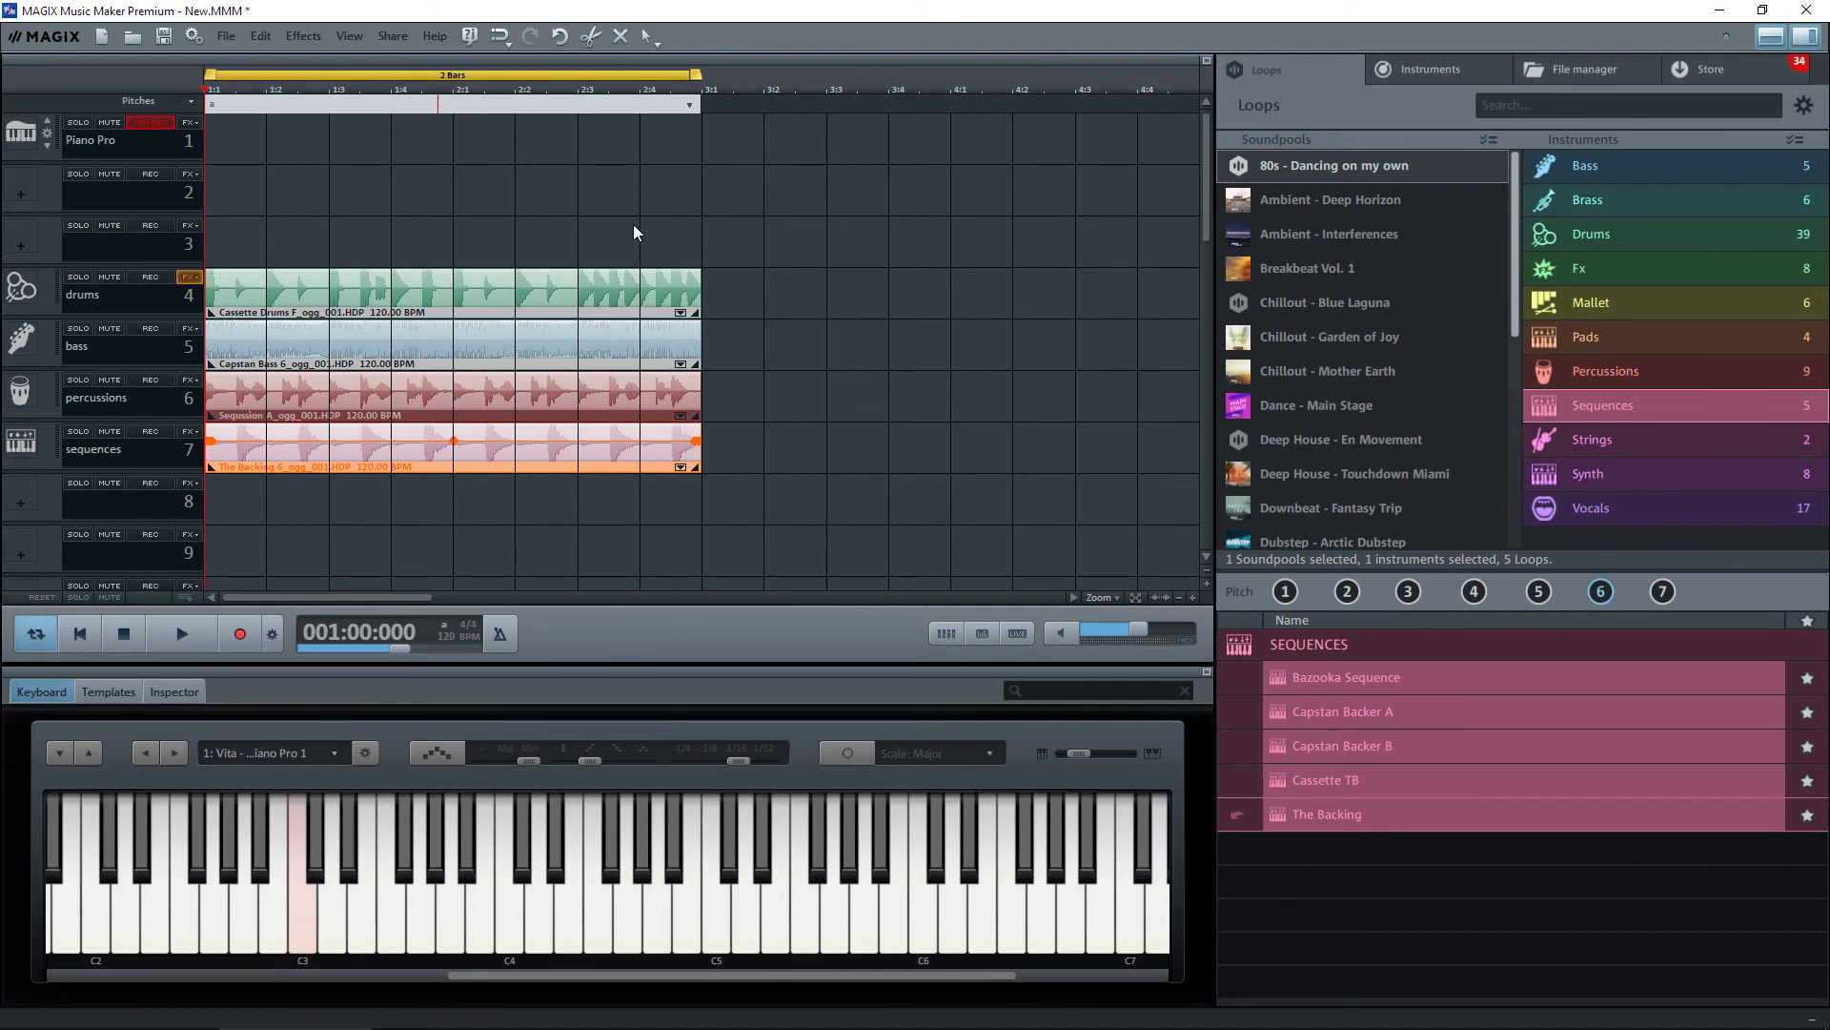
pyautogui.press('space')
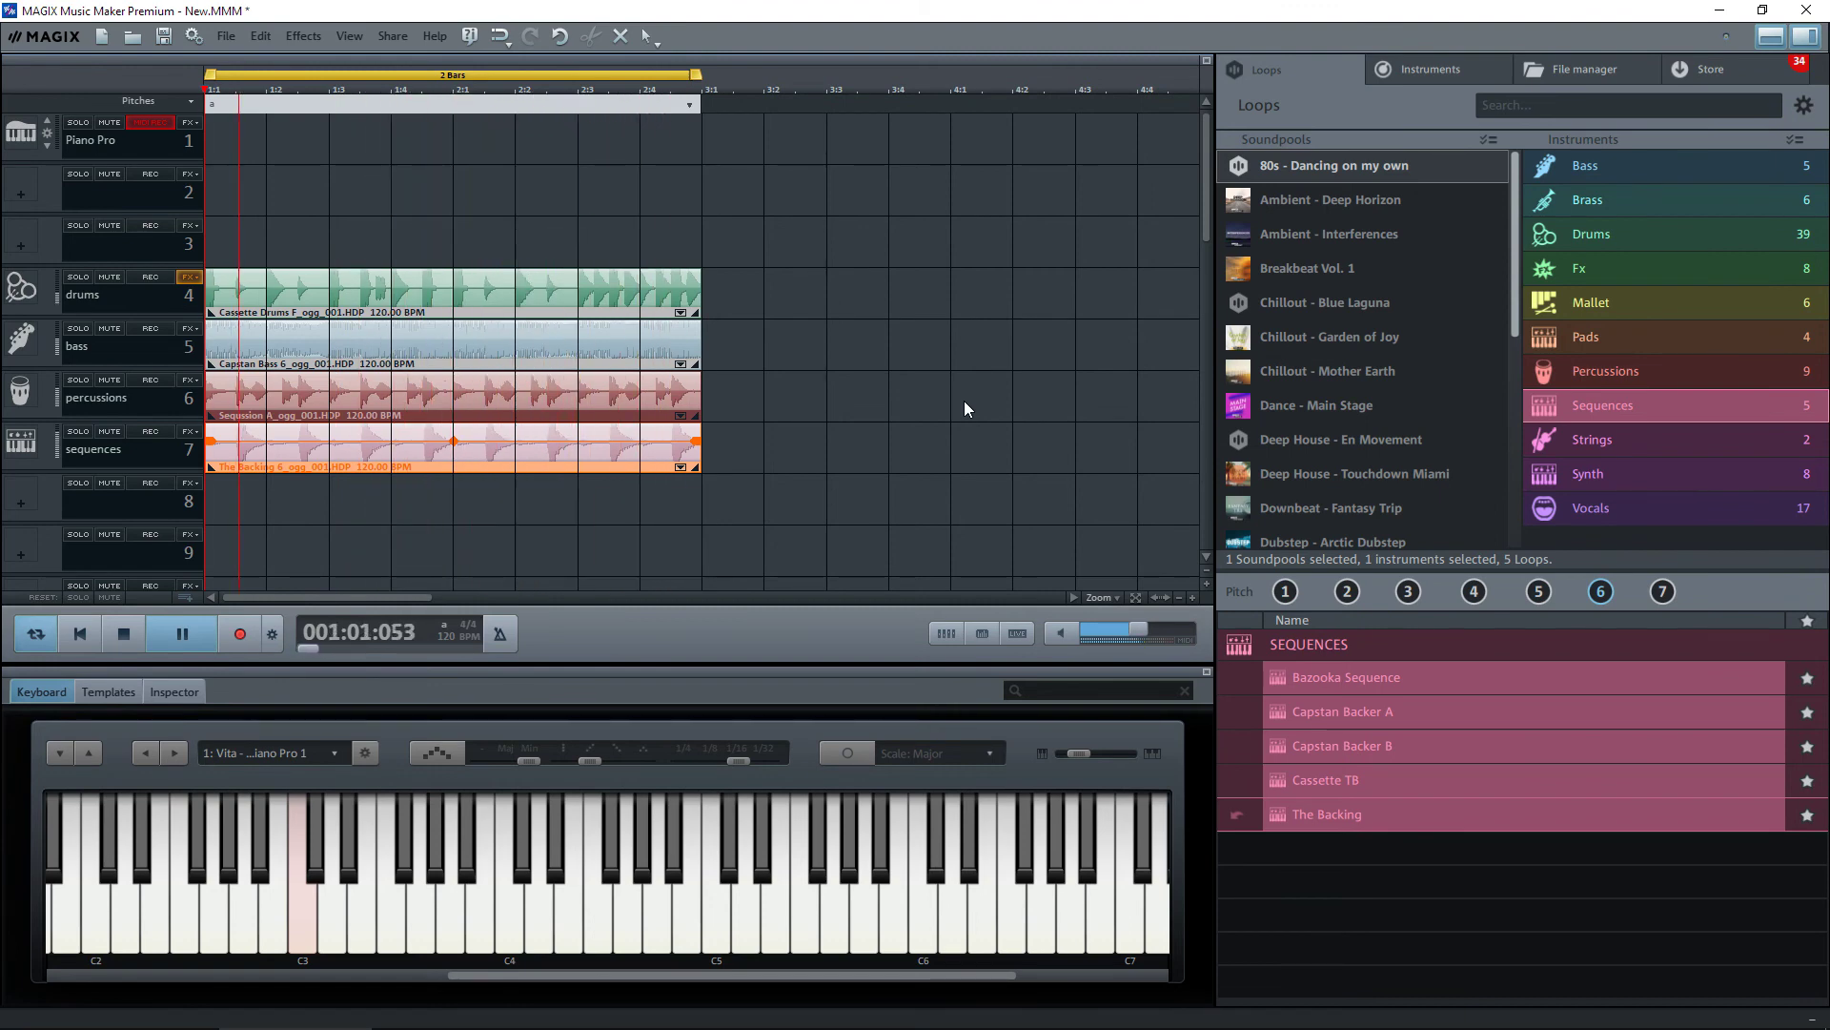
pyautogui.press('space')
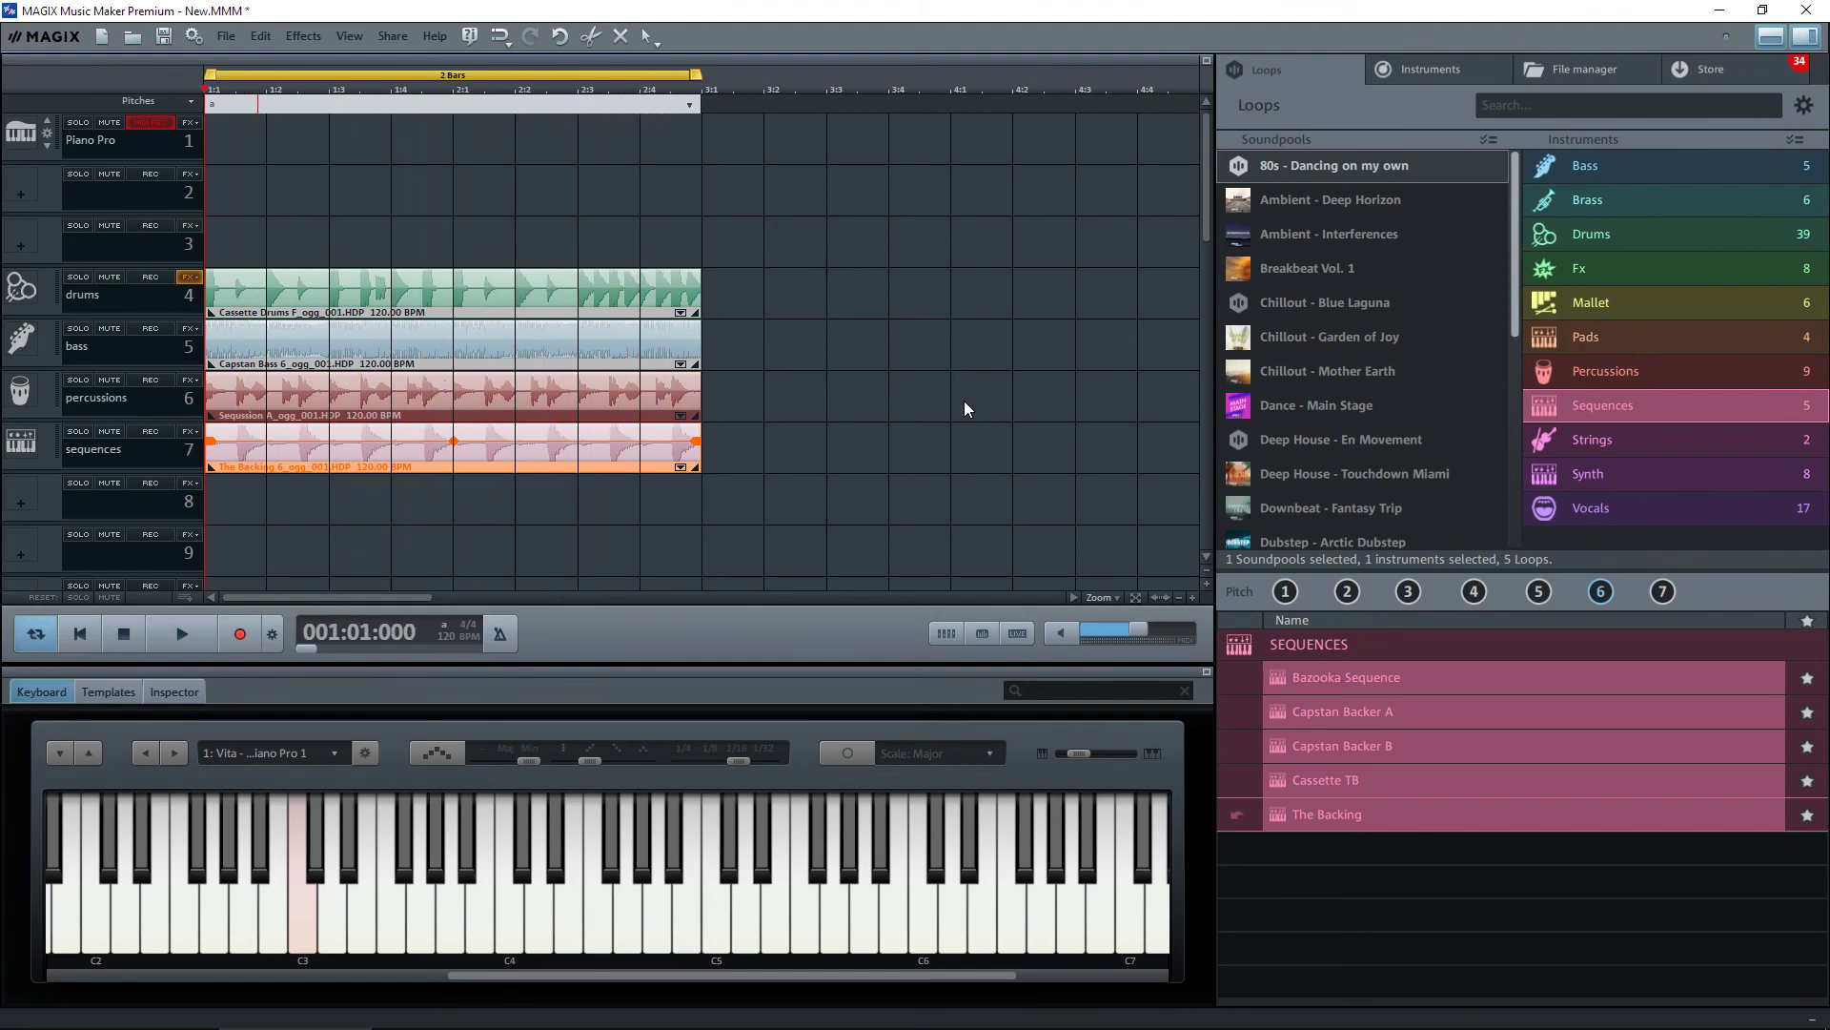
# Set the project tempo to 100 BPM and deselect the sequence clip
pyautogui.click(471, 637)
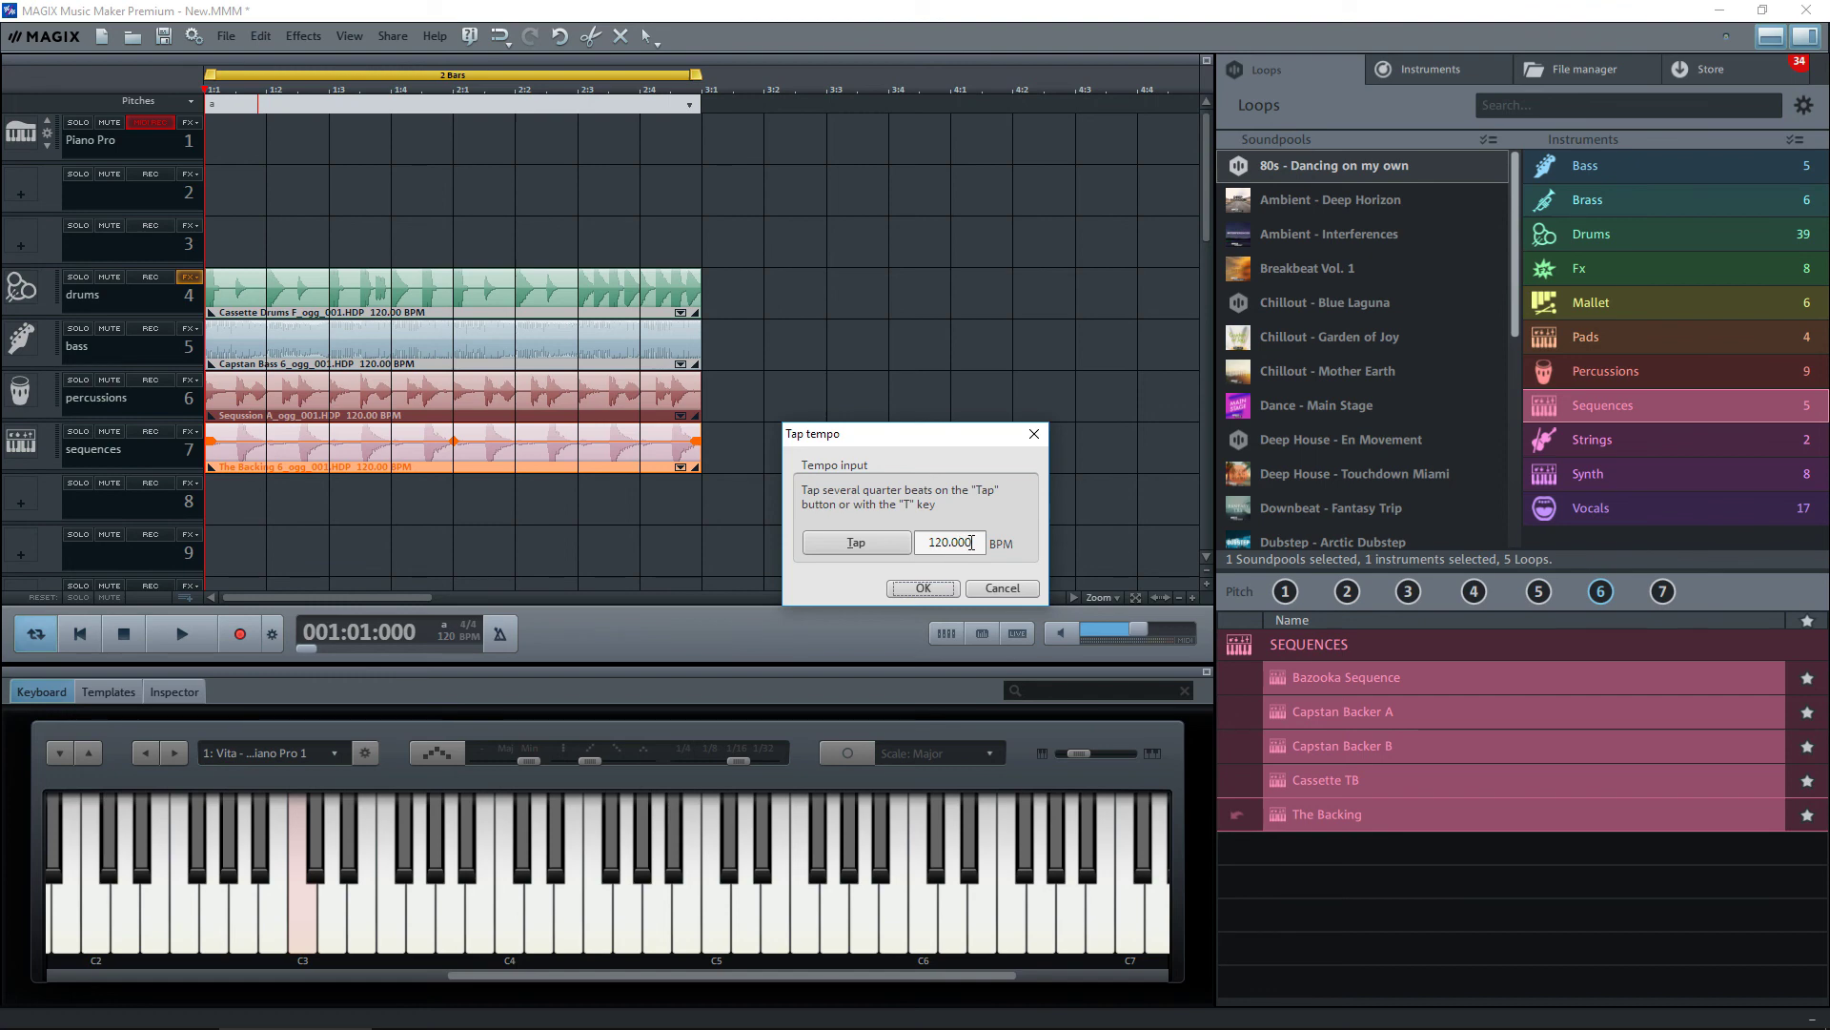
pyautogui.moveTo(975, 542); pyautogui.dragTo(906, 541)
pyautogui.write('130')
pyautogui.press('Return')
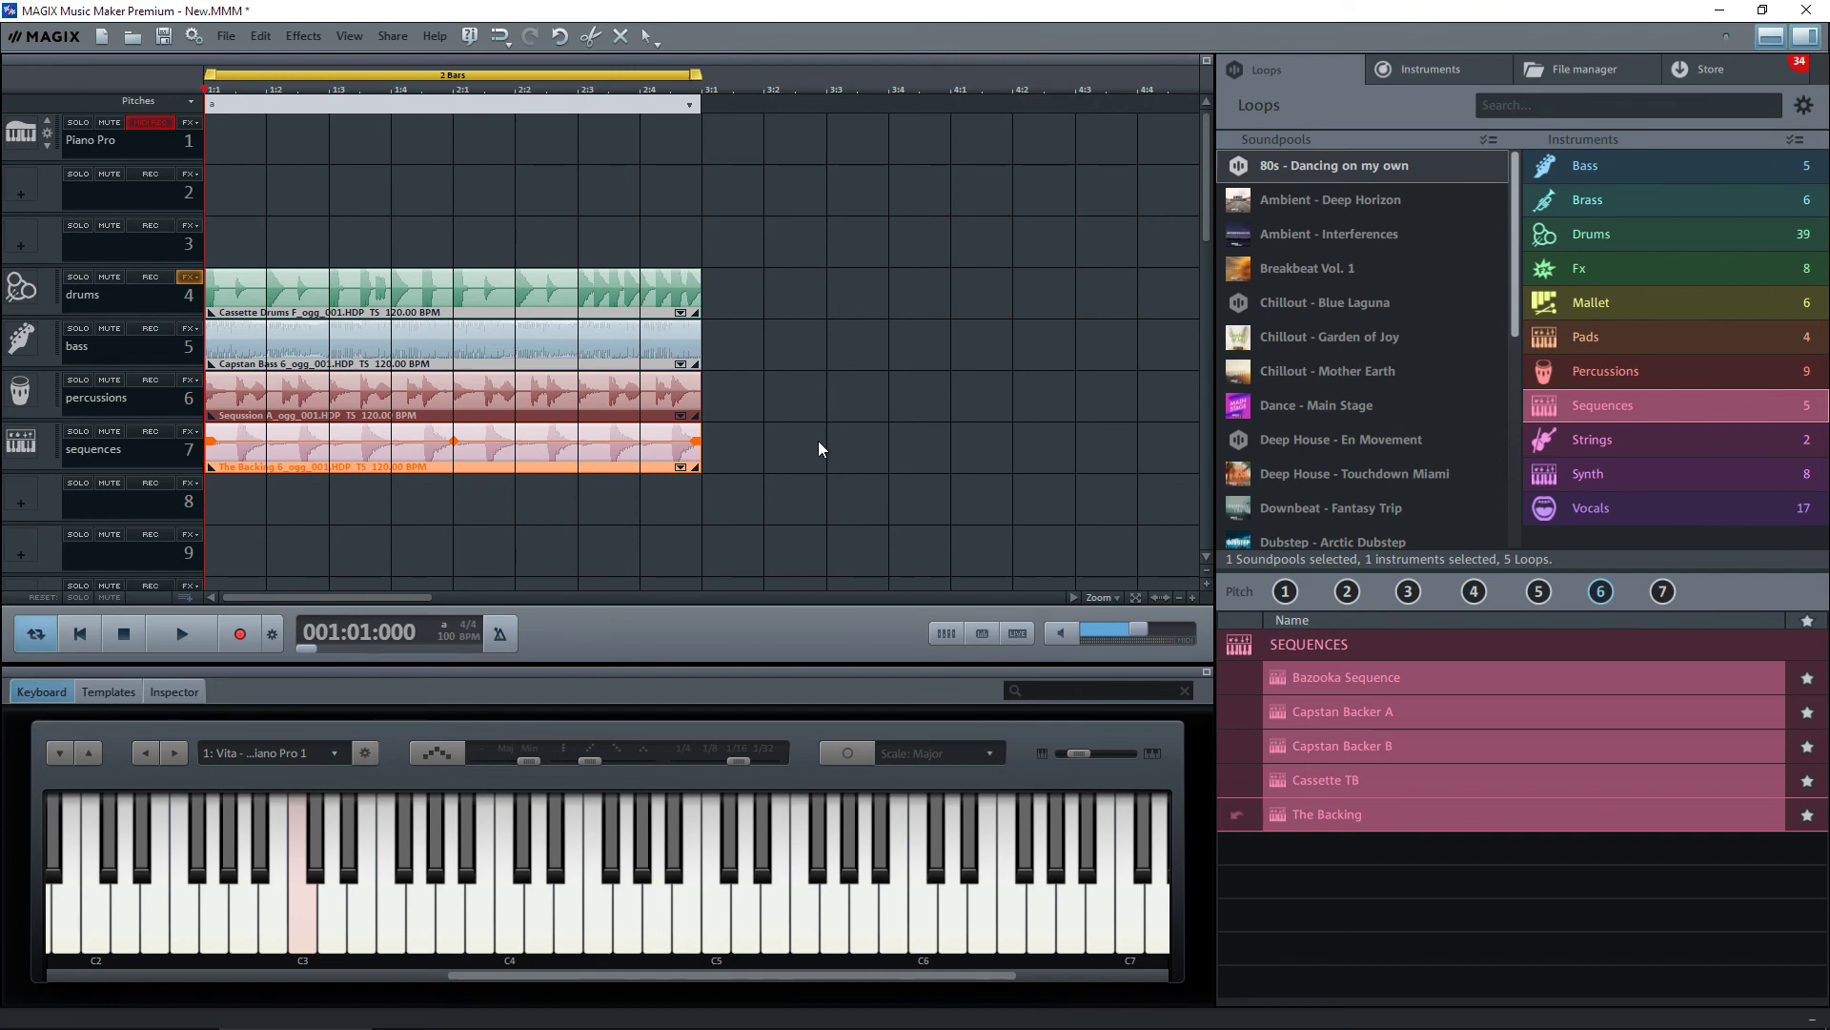
pyautogui.click(881, 444)
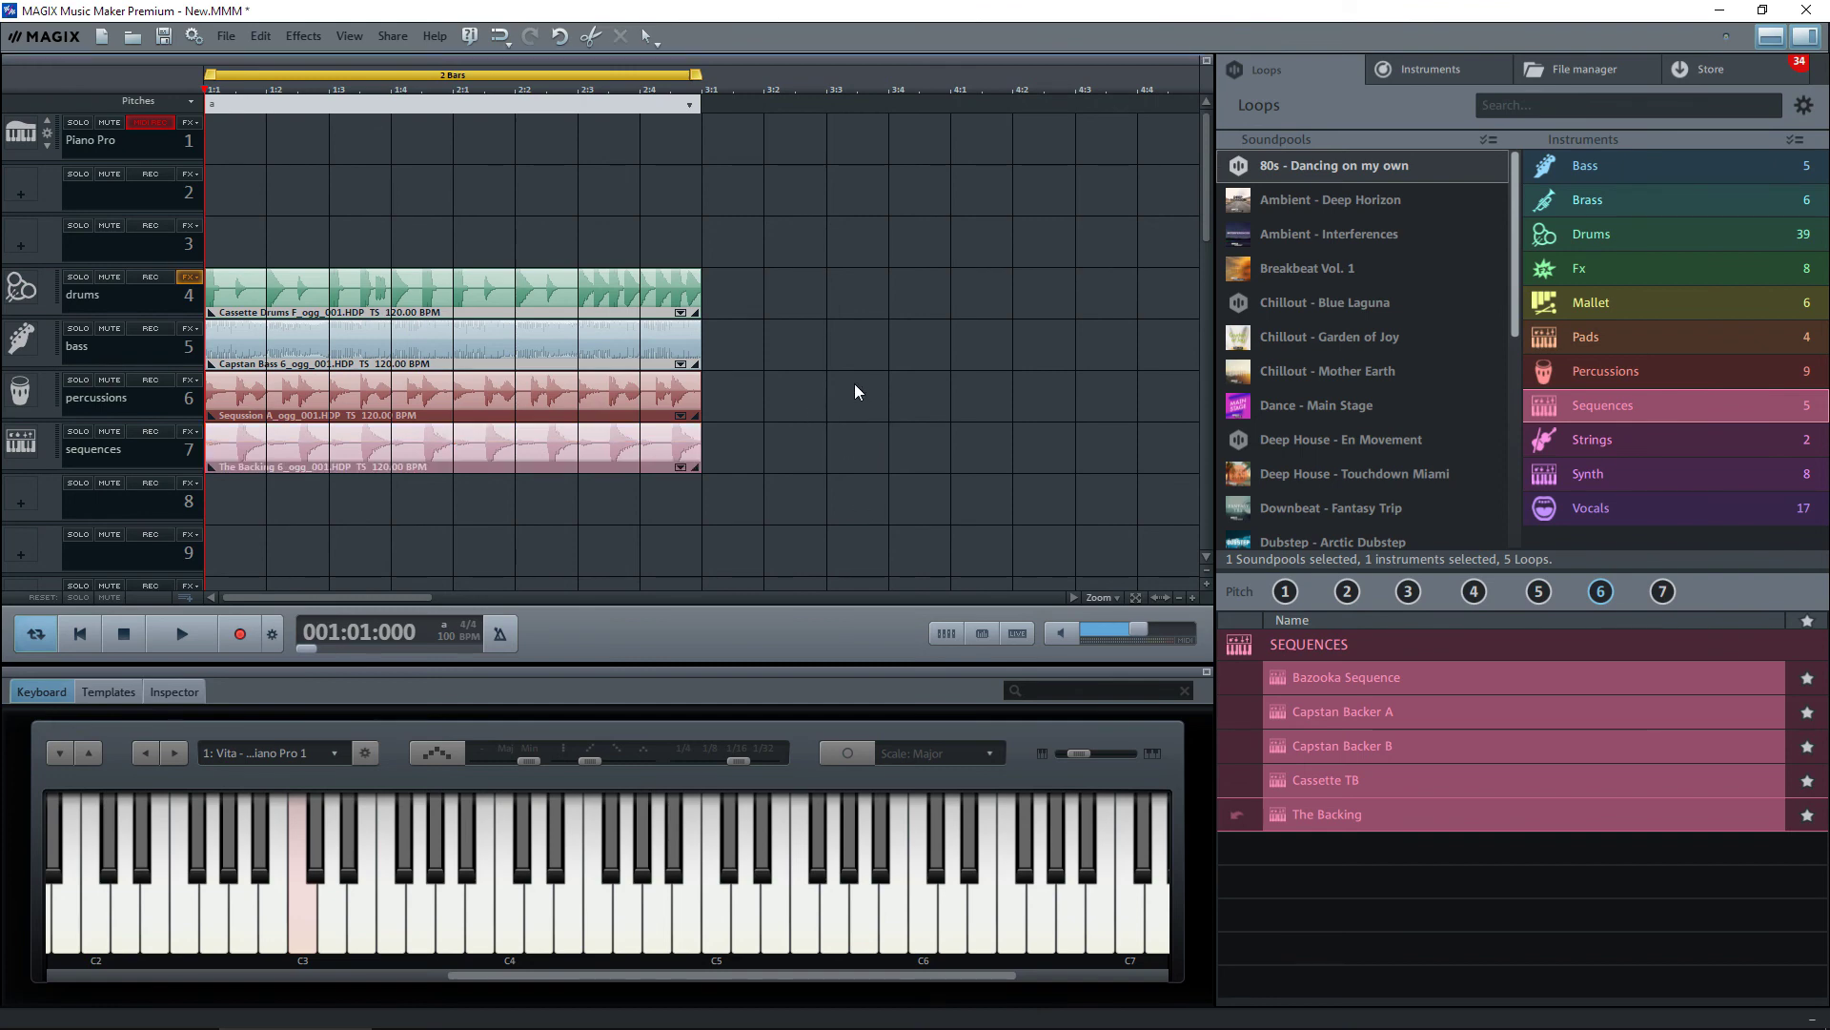
# Play all four loops together at the slower tempo, stopping and restarting playback from the beginning
pyautogui.press('space')
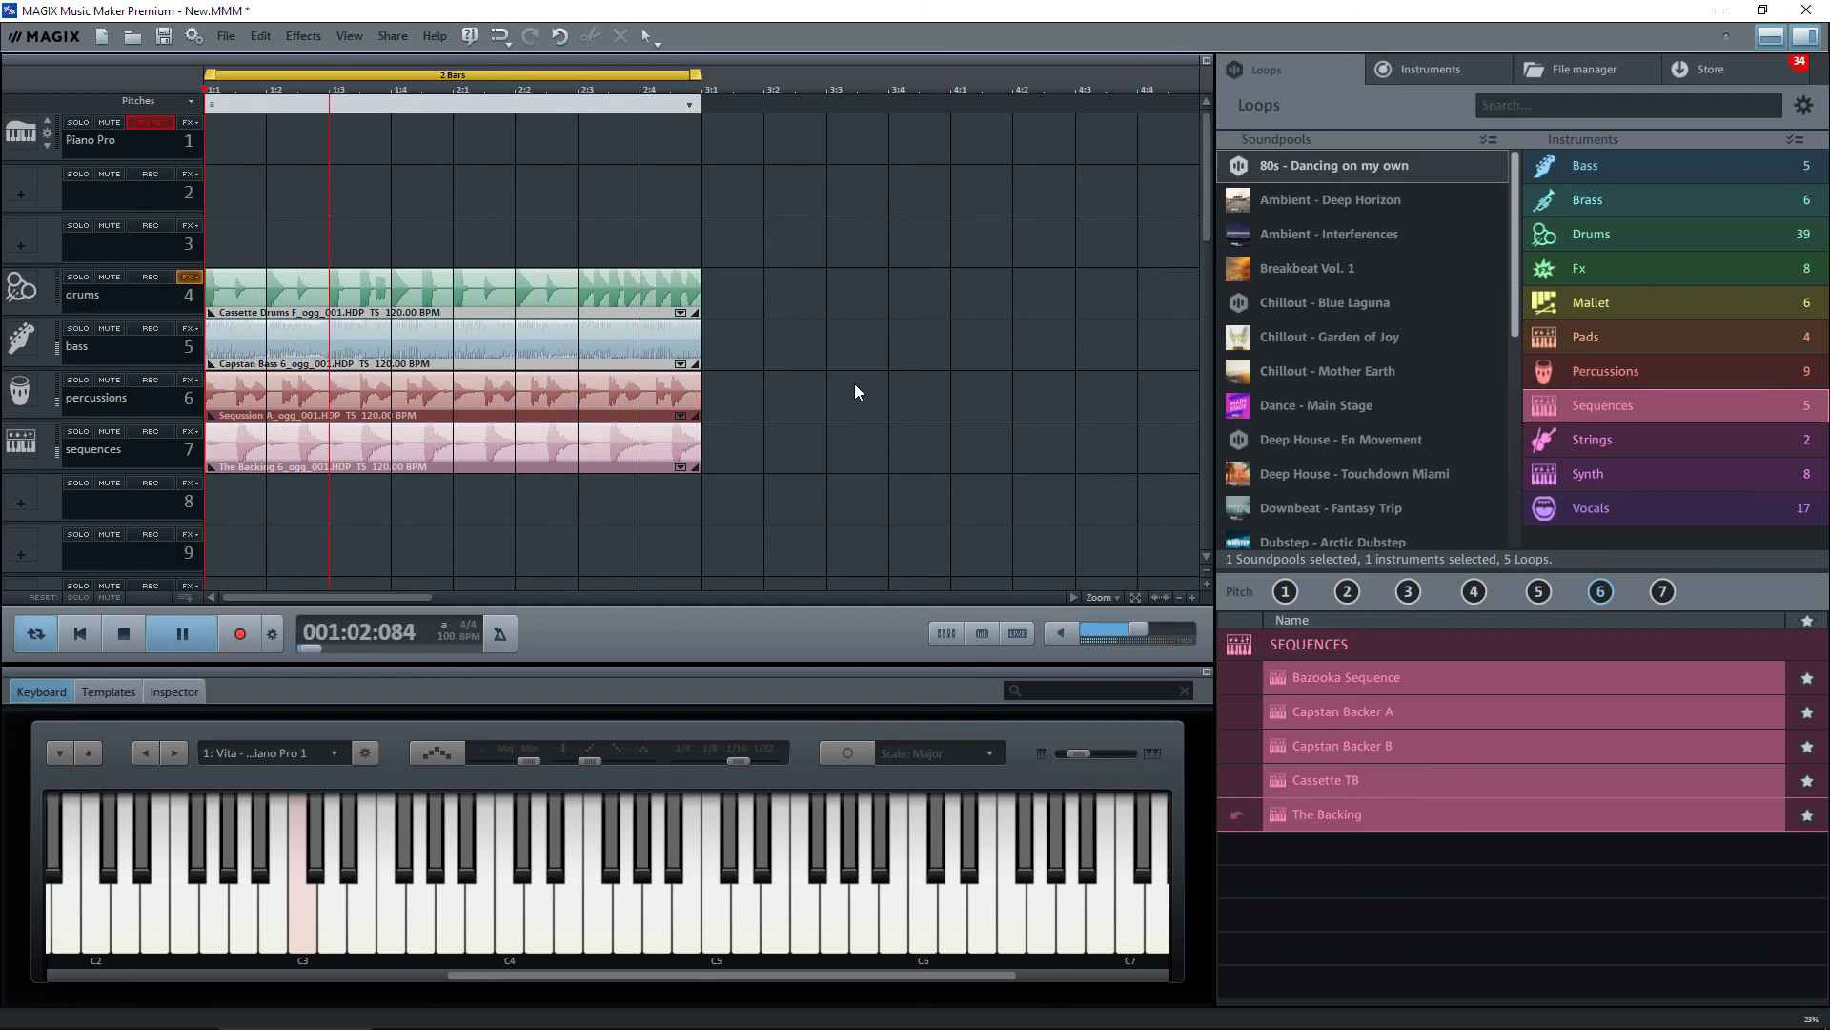
pyautogui.press('space')
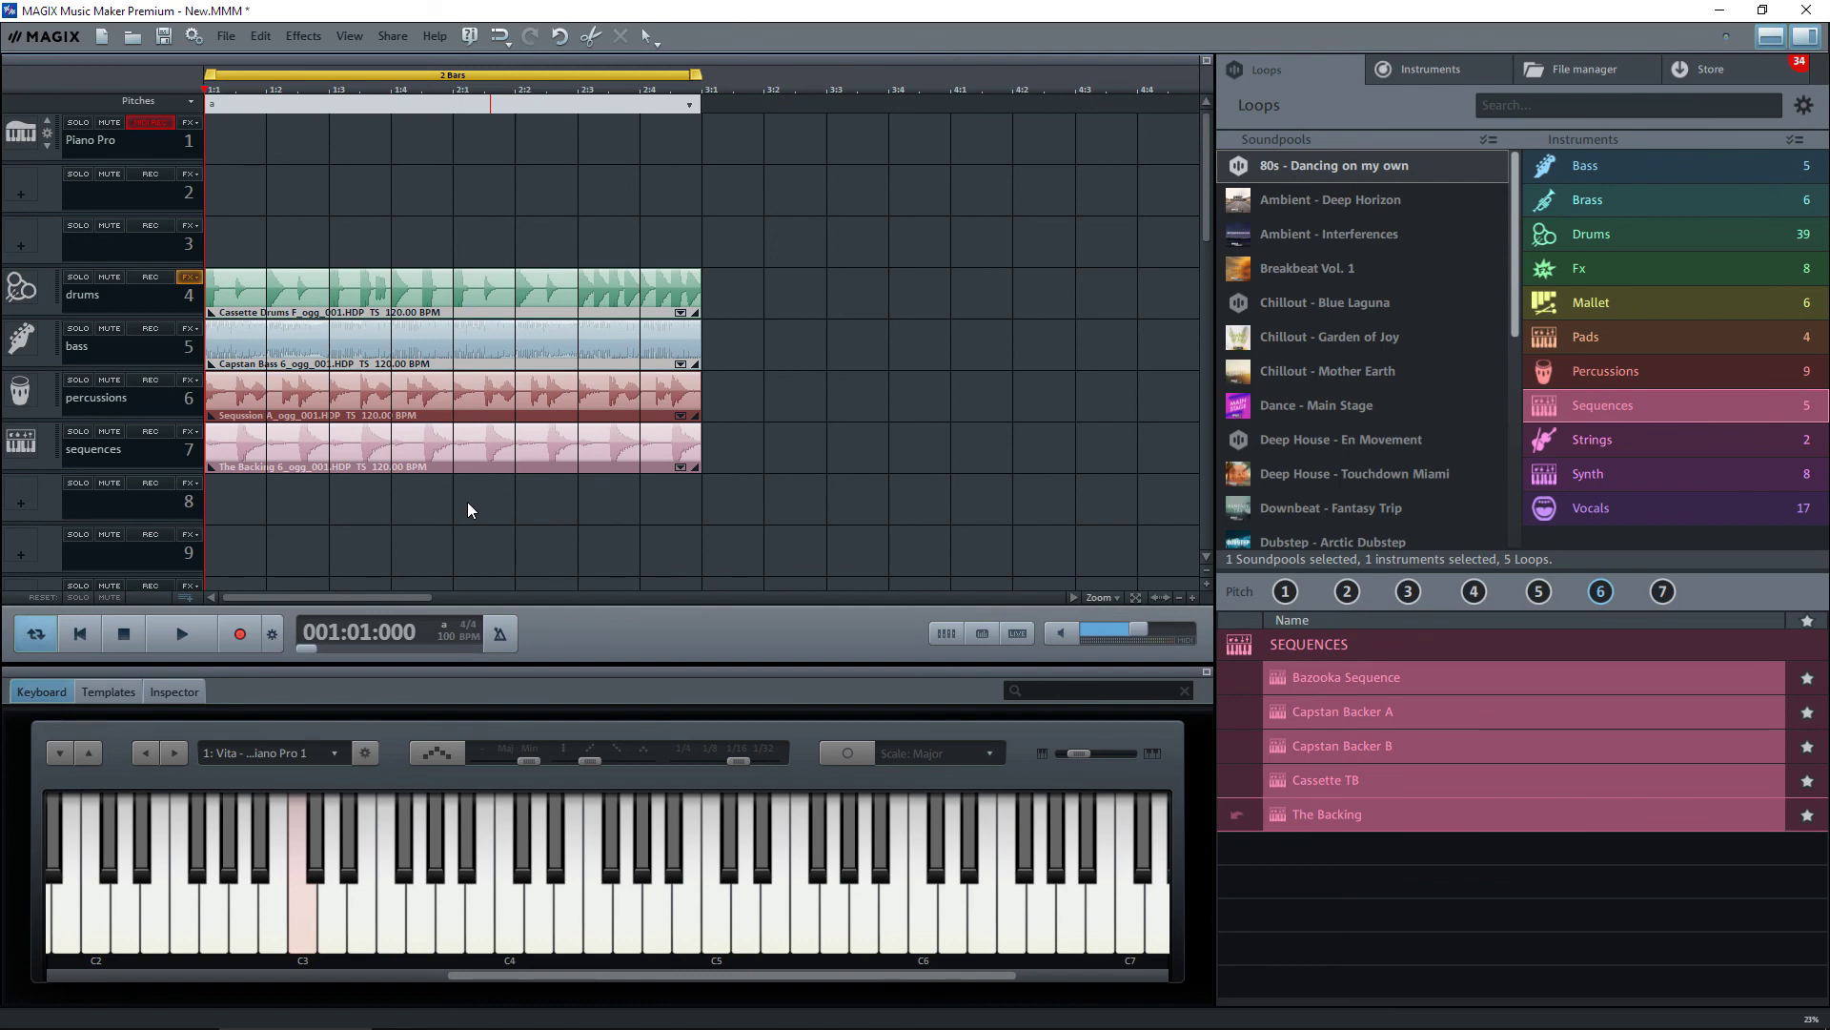
pyautogui.press('space')
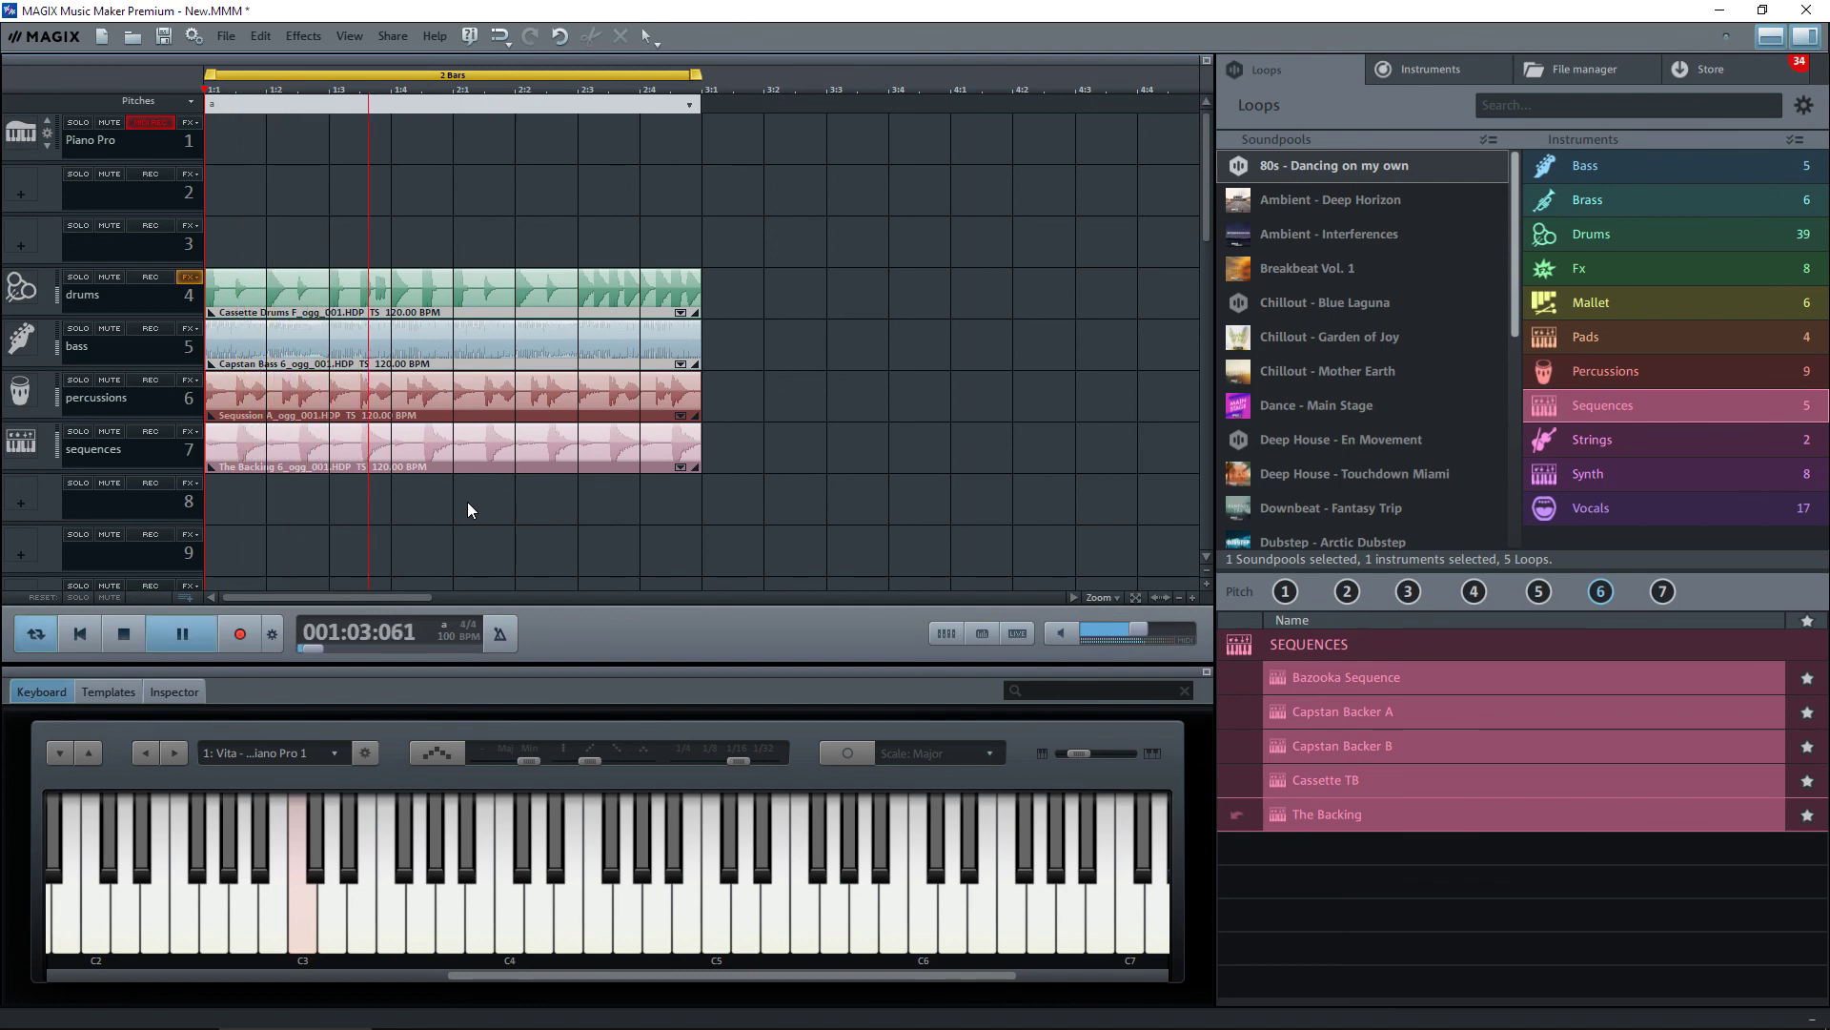